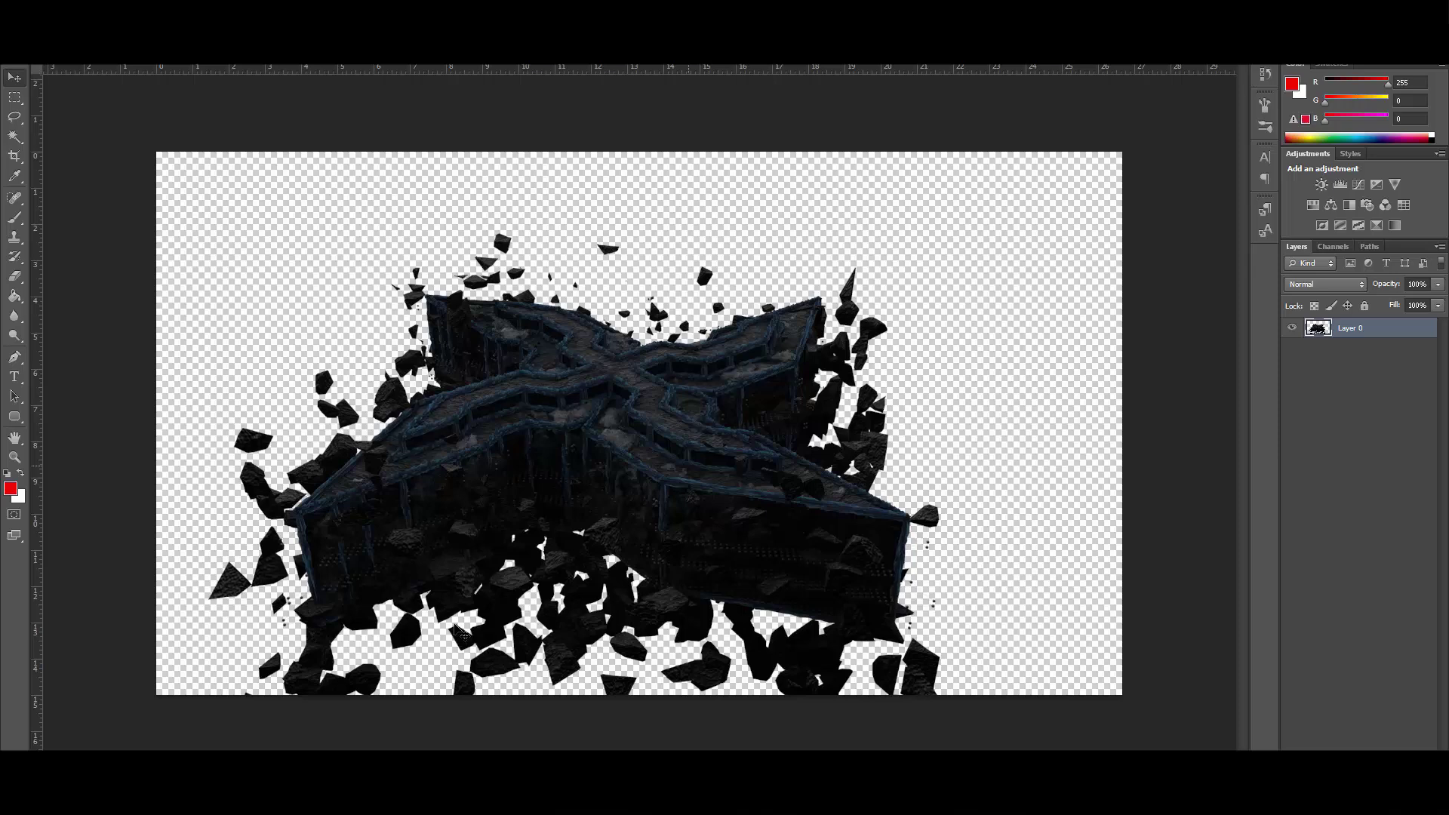
Switch to Cinema 4D and bring up the file selection dialog for loading a file
mouse_move(384, 805)
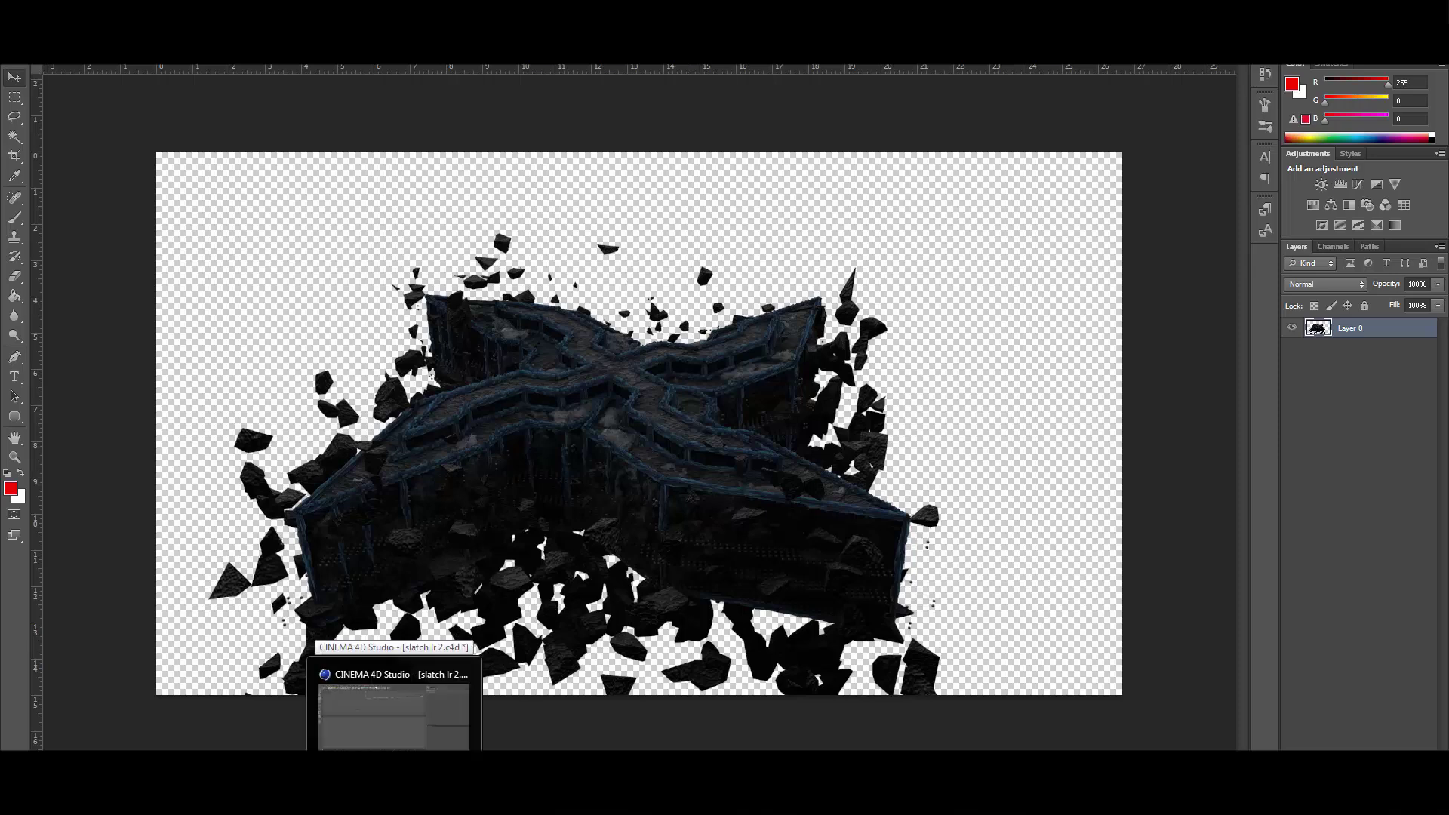
left_click(393, 763)
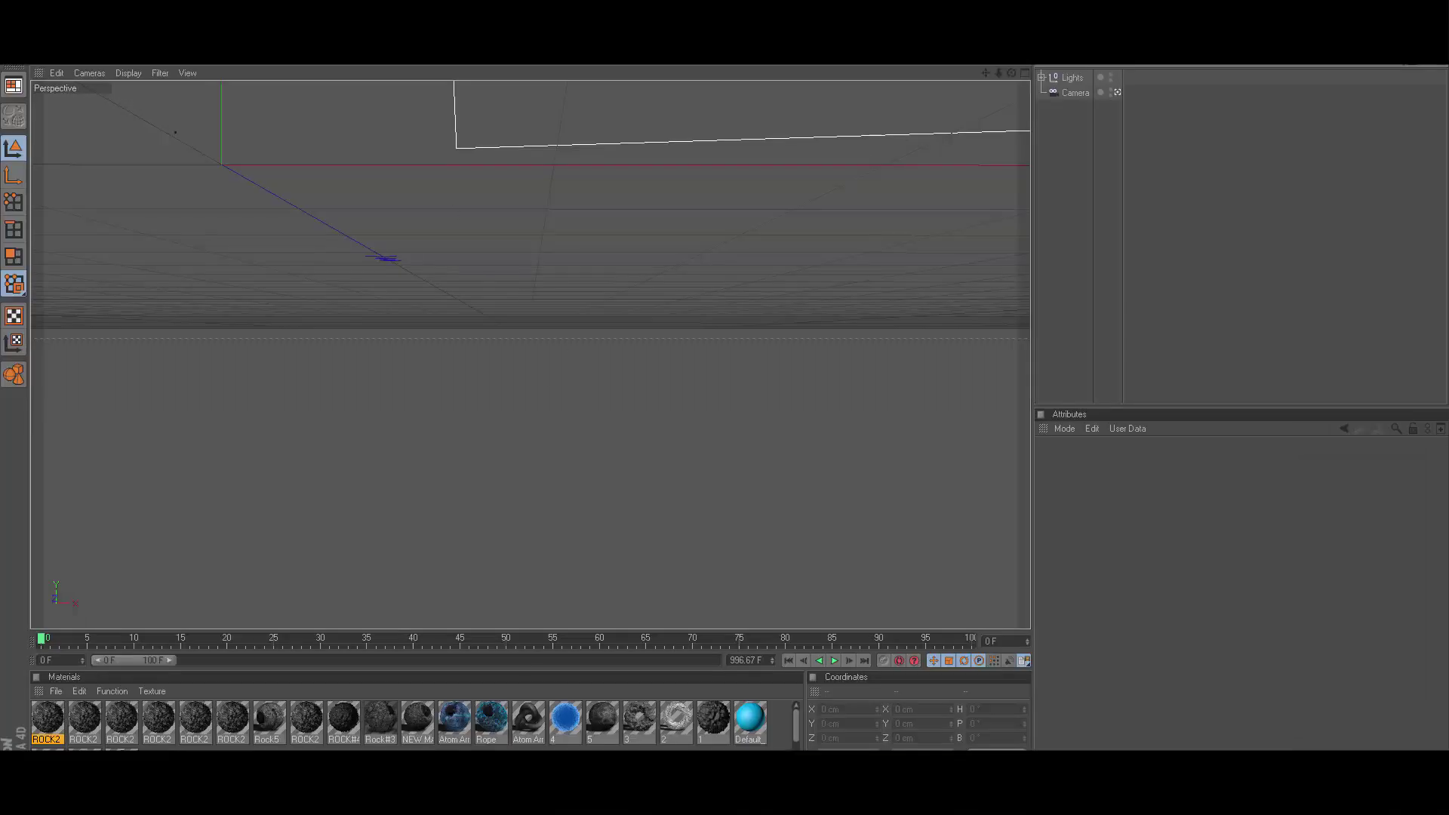
left_click(13, 24)
left_click(27, 76)
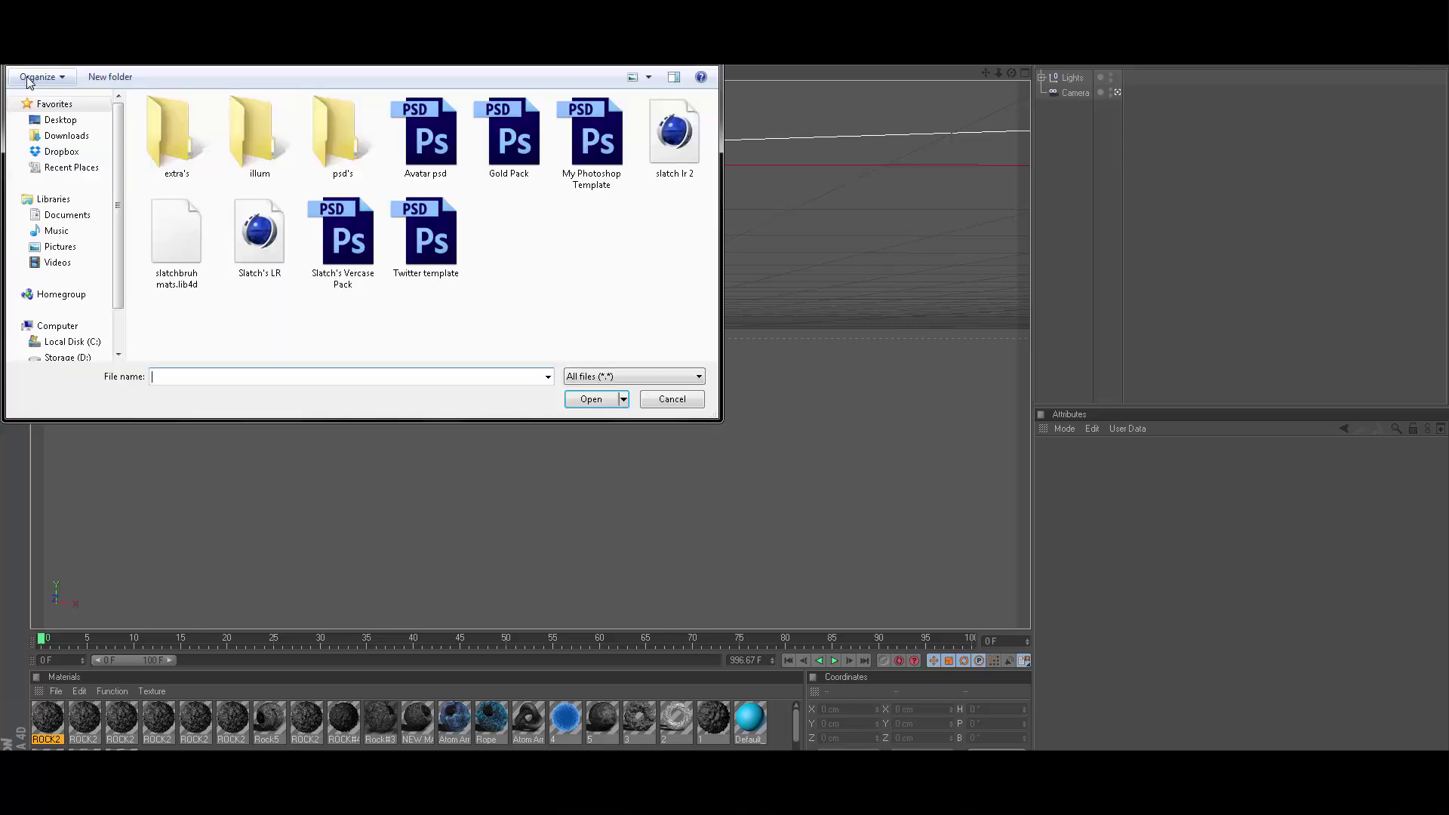
Import the FaZe Red.ai logo from the ai files folder on the Desktop, accepting the import settings
left_click(71, 121)
double_click(227, 255)
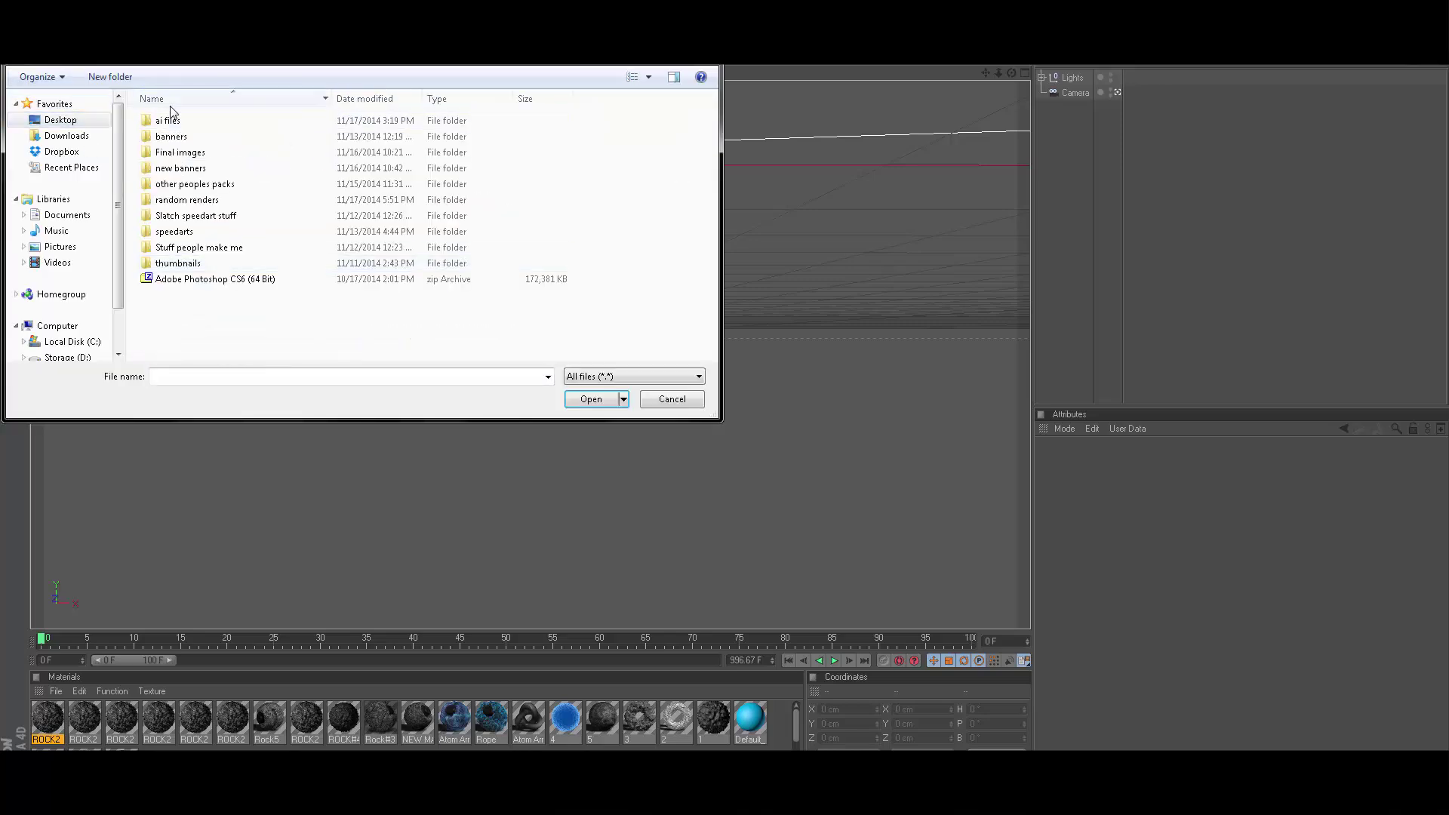
double_click(177, 121)
left_click(242, 274)
scroll(243, 264, "down", 5)
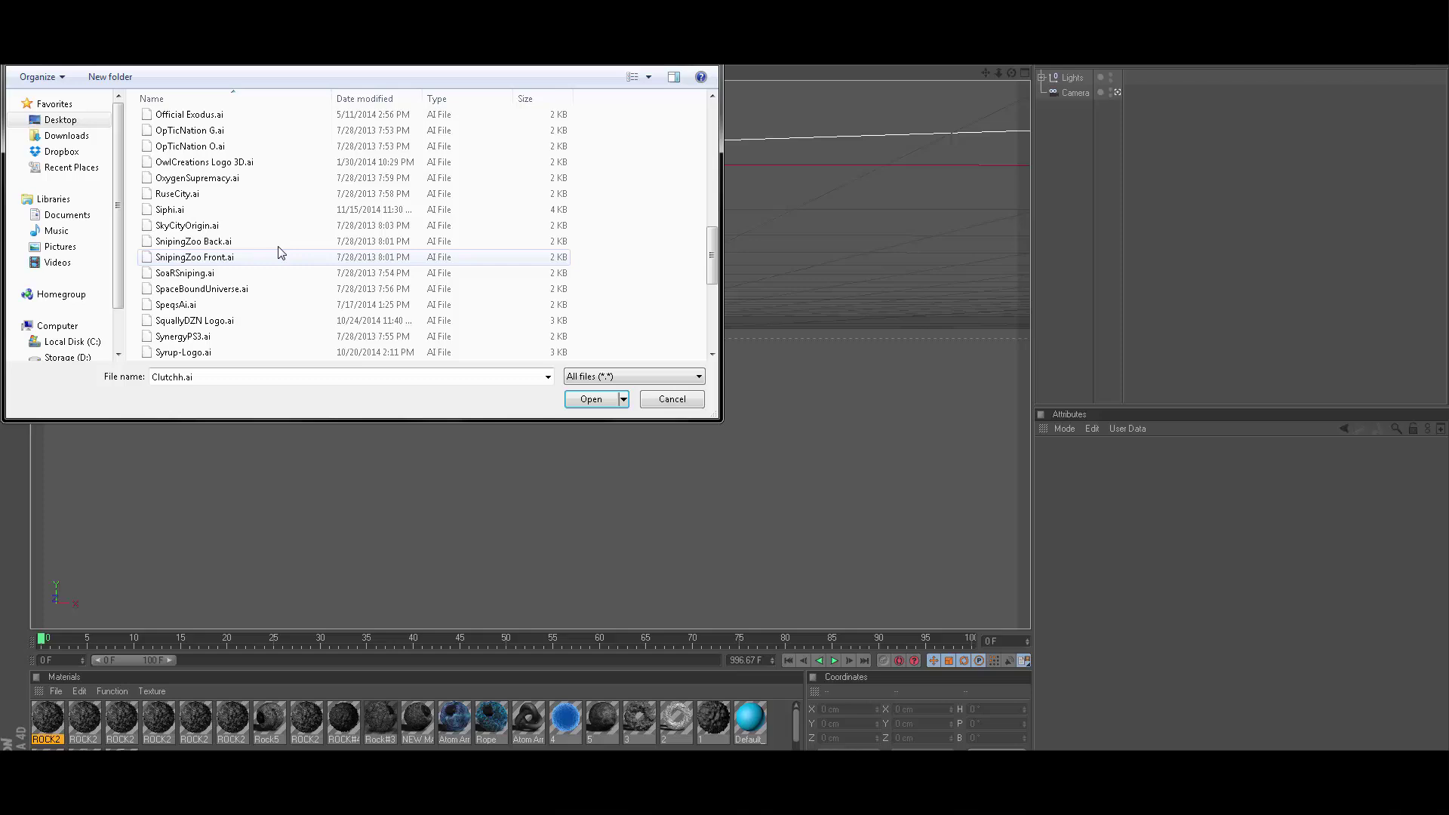
scroll(204, 247, "up", 2)
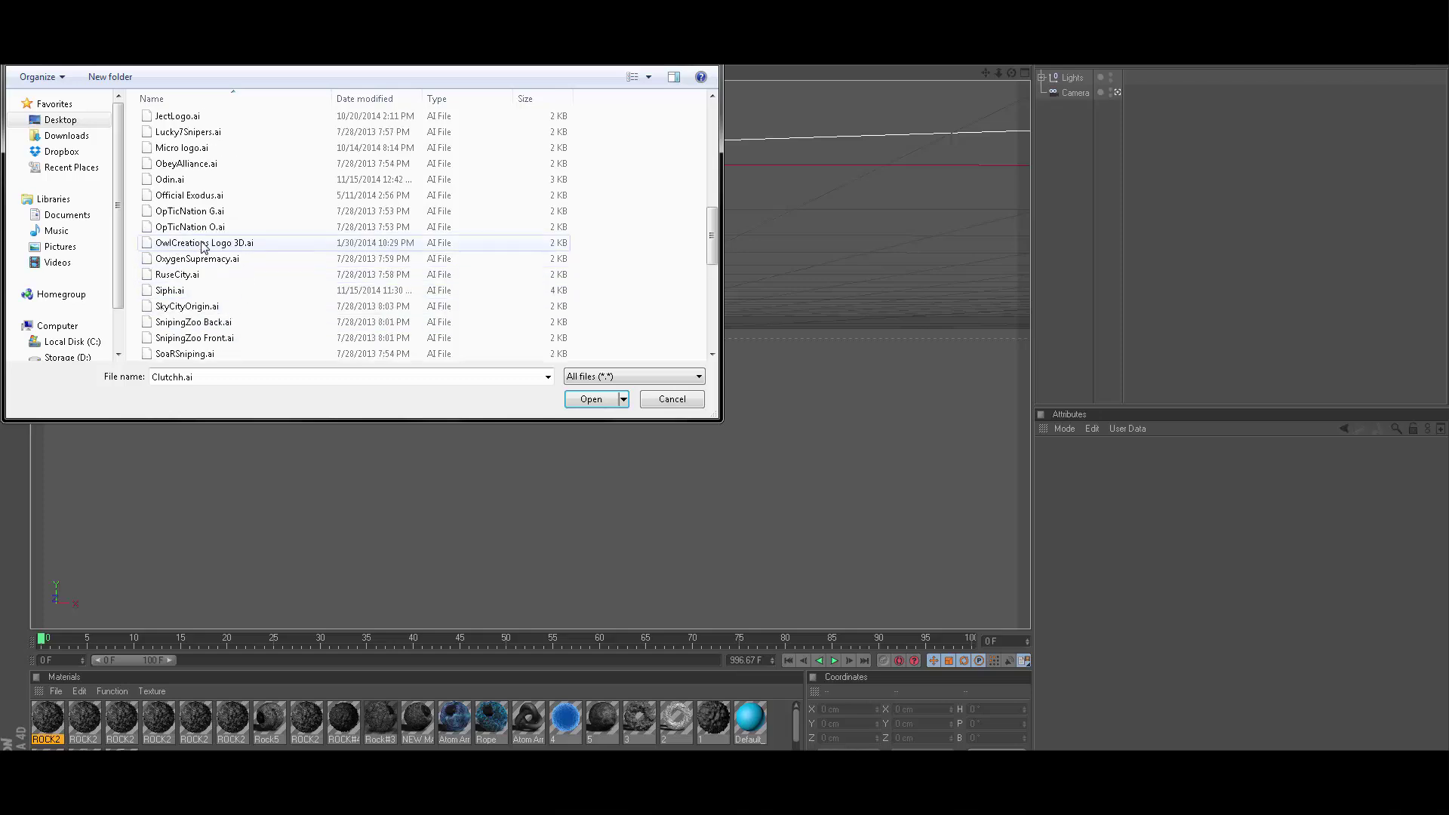
scroll(204, 247, "up", 3)
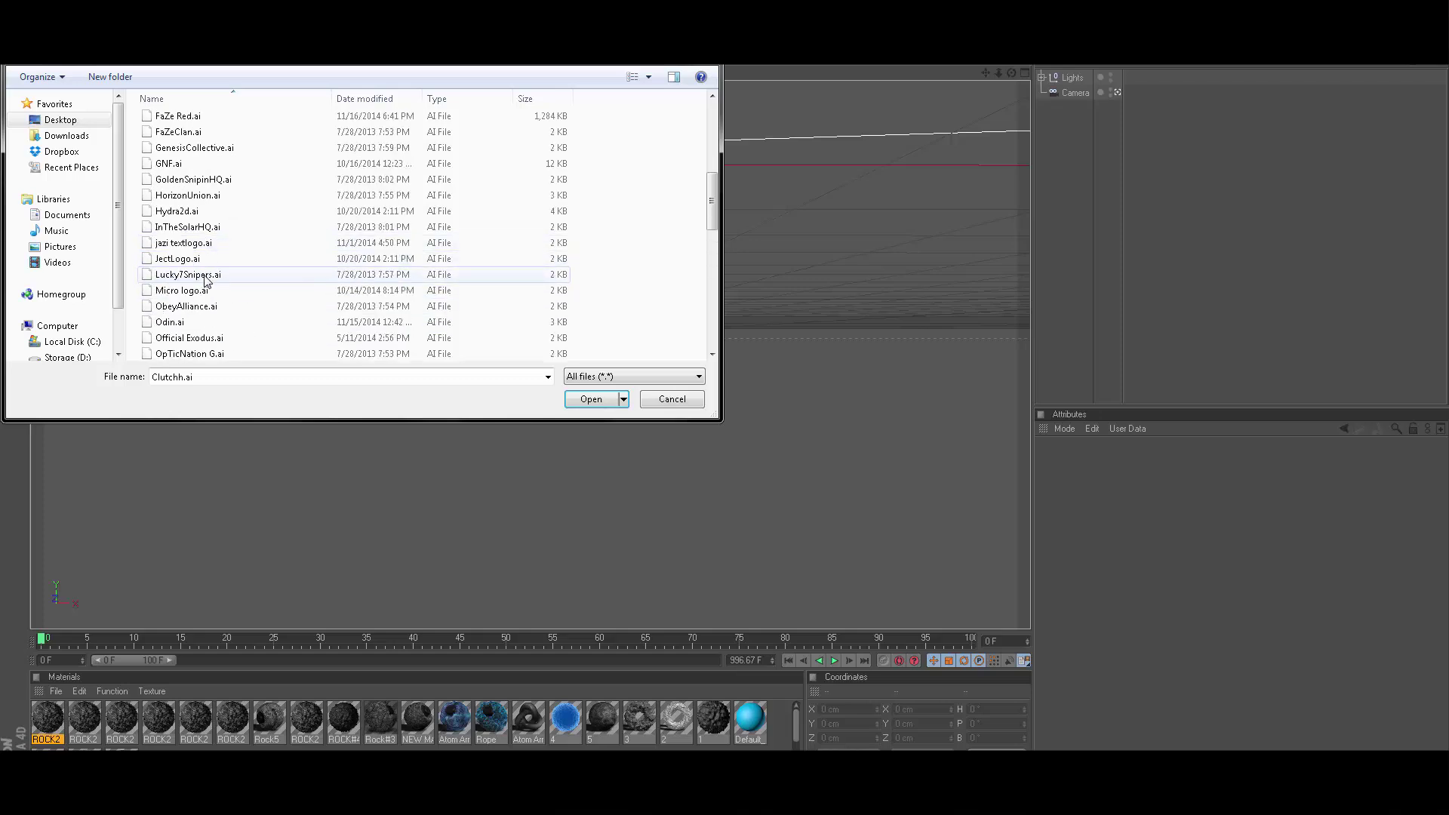
scroll(206, 279, "up", 3)
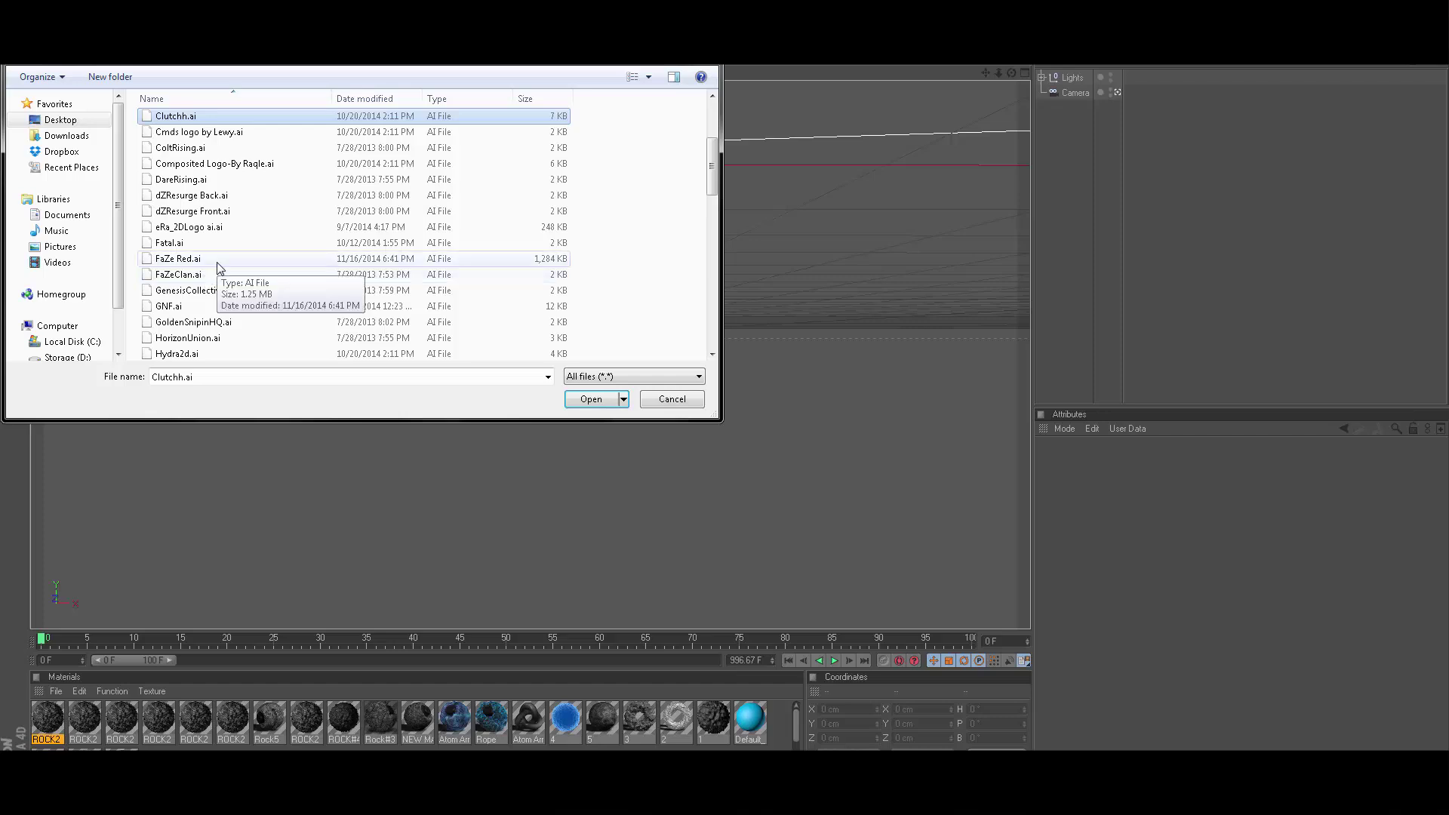
double_click(217, 263)
left_click(189, 395)
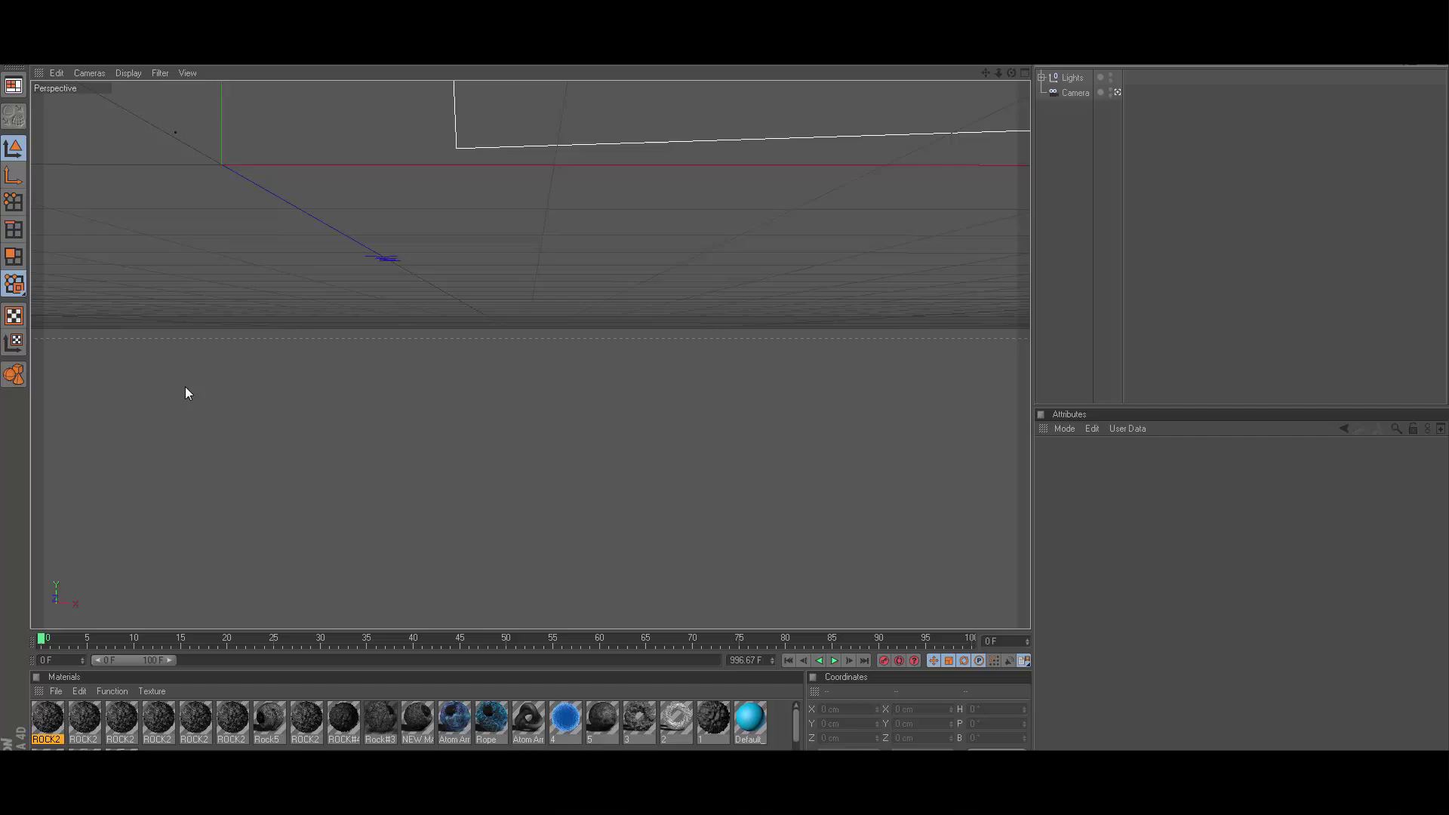
Combine the FaZe Red null and its three child paths into one spline with Connect+Delete
left_click_drag(698, 485, 675, 482)
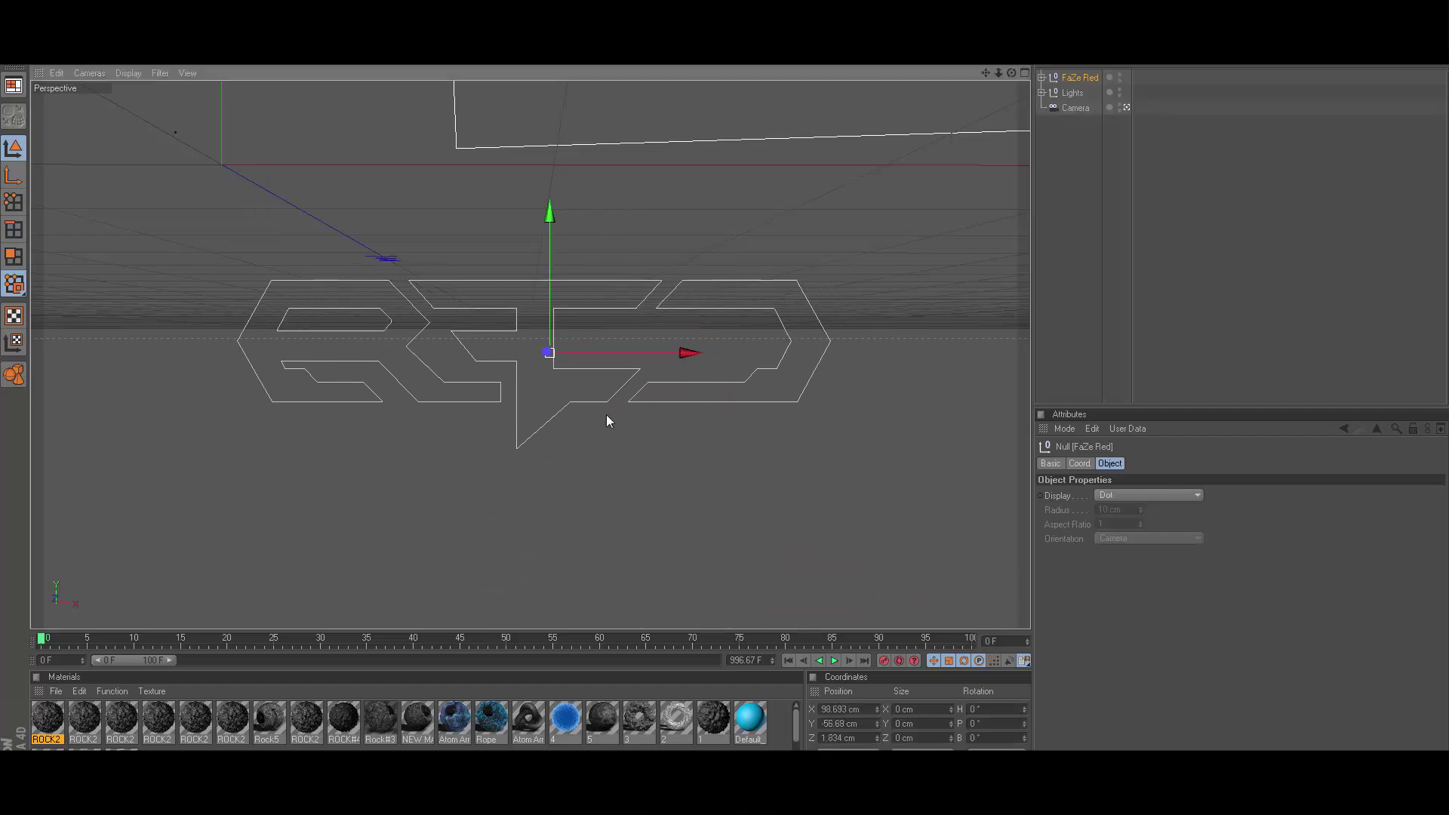
scroll(559, 356, "up", 4)
left_click_drag(734, 194, 722, 188)
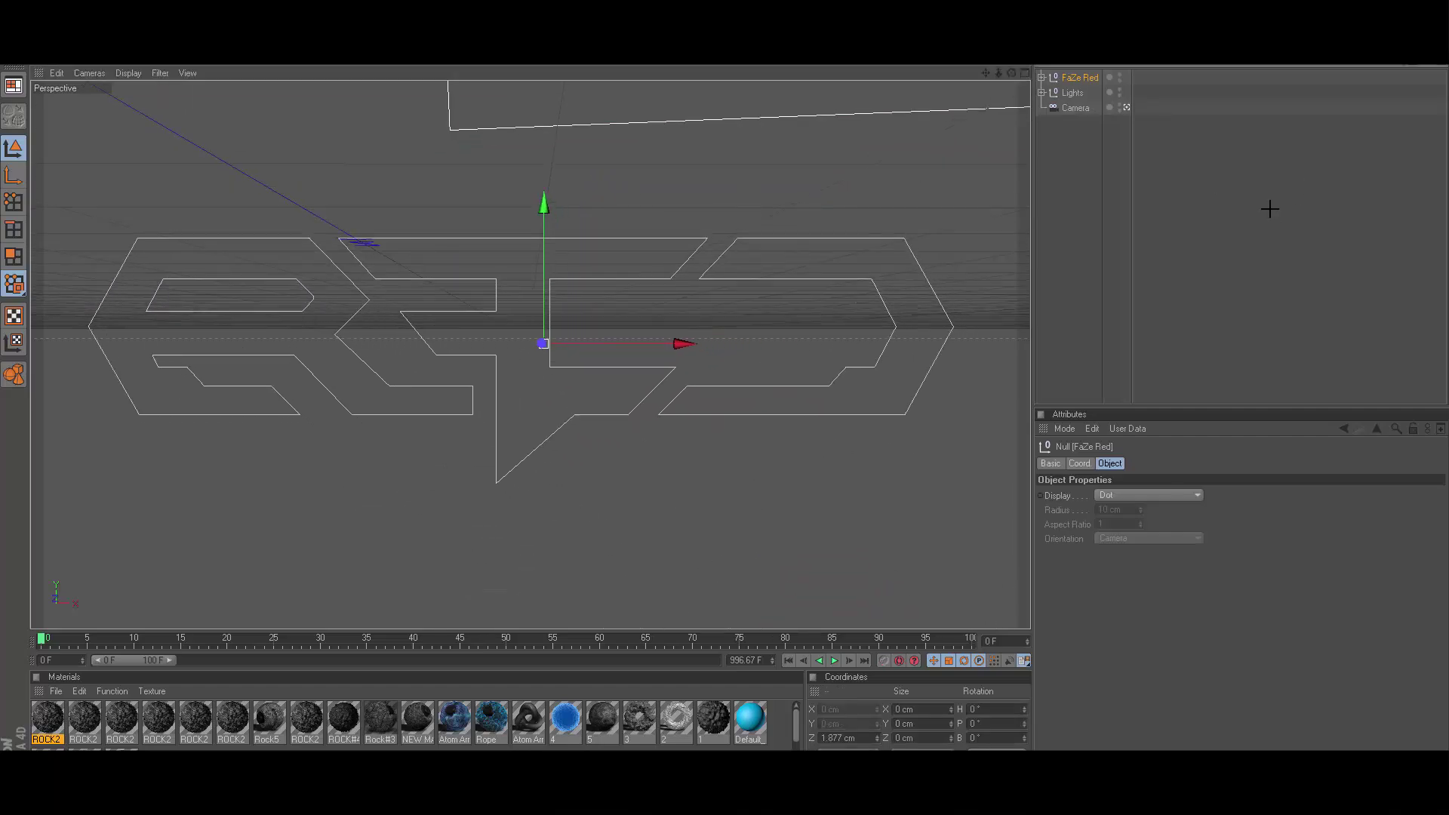
left_click(1308, 190)
left_click(1042, 78)
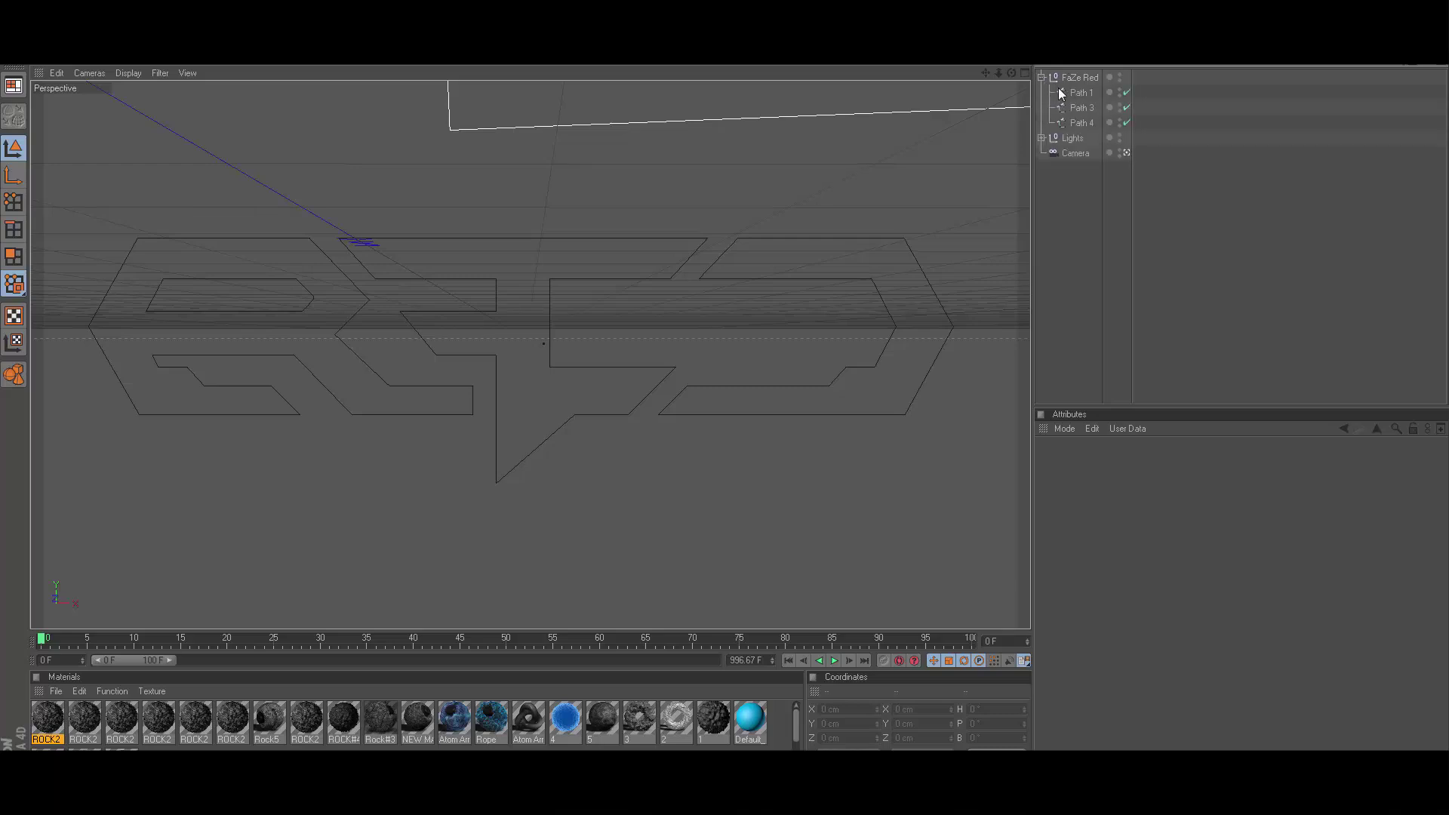
right_click(1075, 93)
left_click(1137, 331)
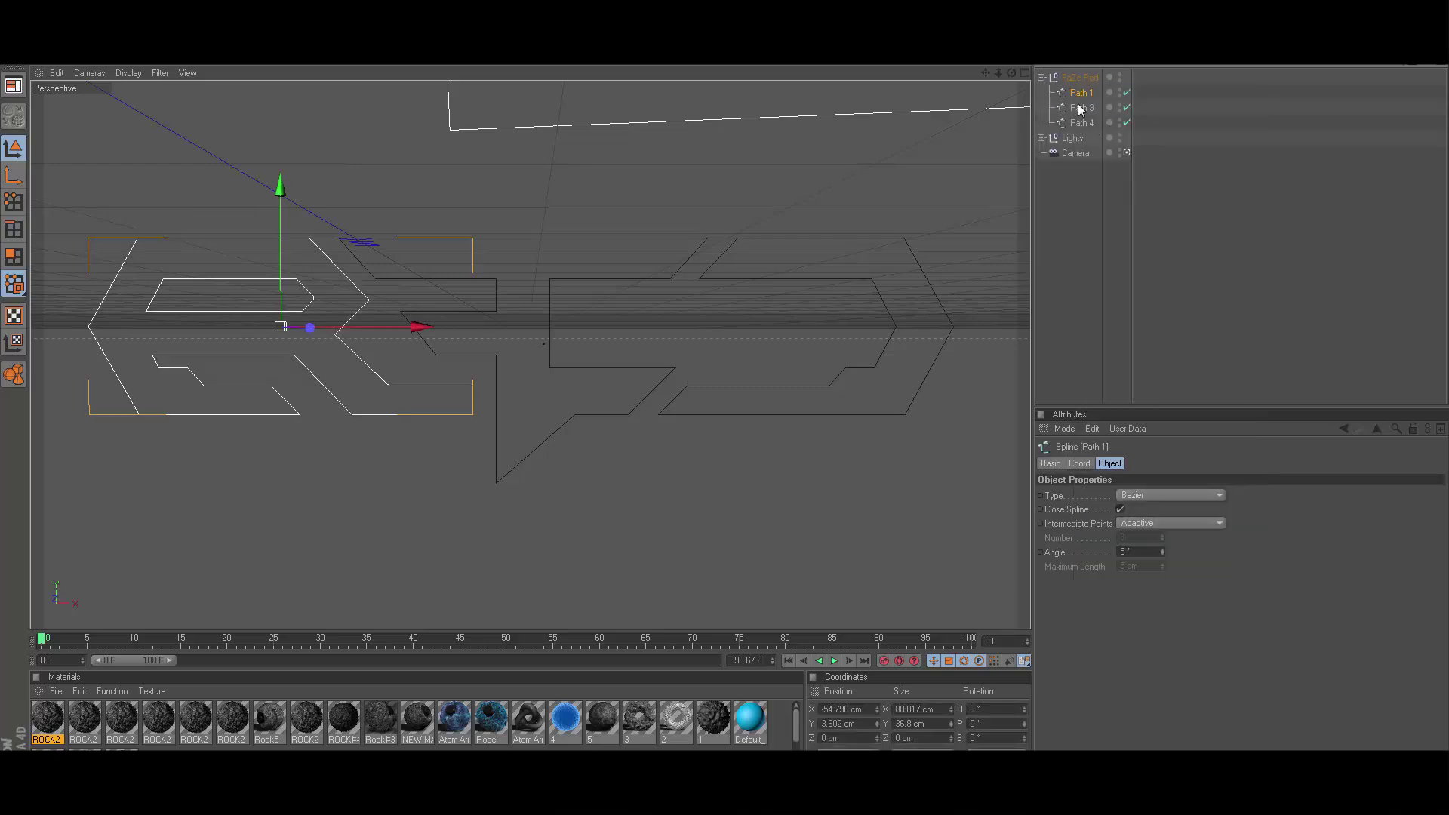
left_click(1079, 123)
right_click(1081, 76)
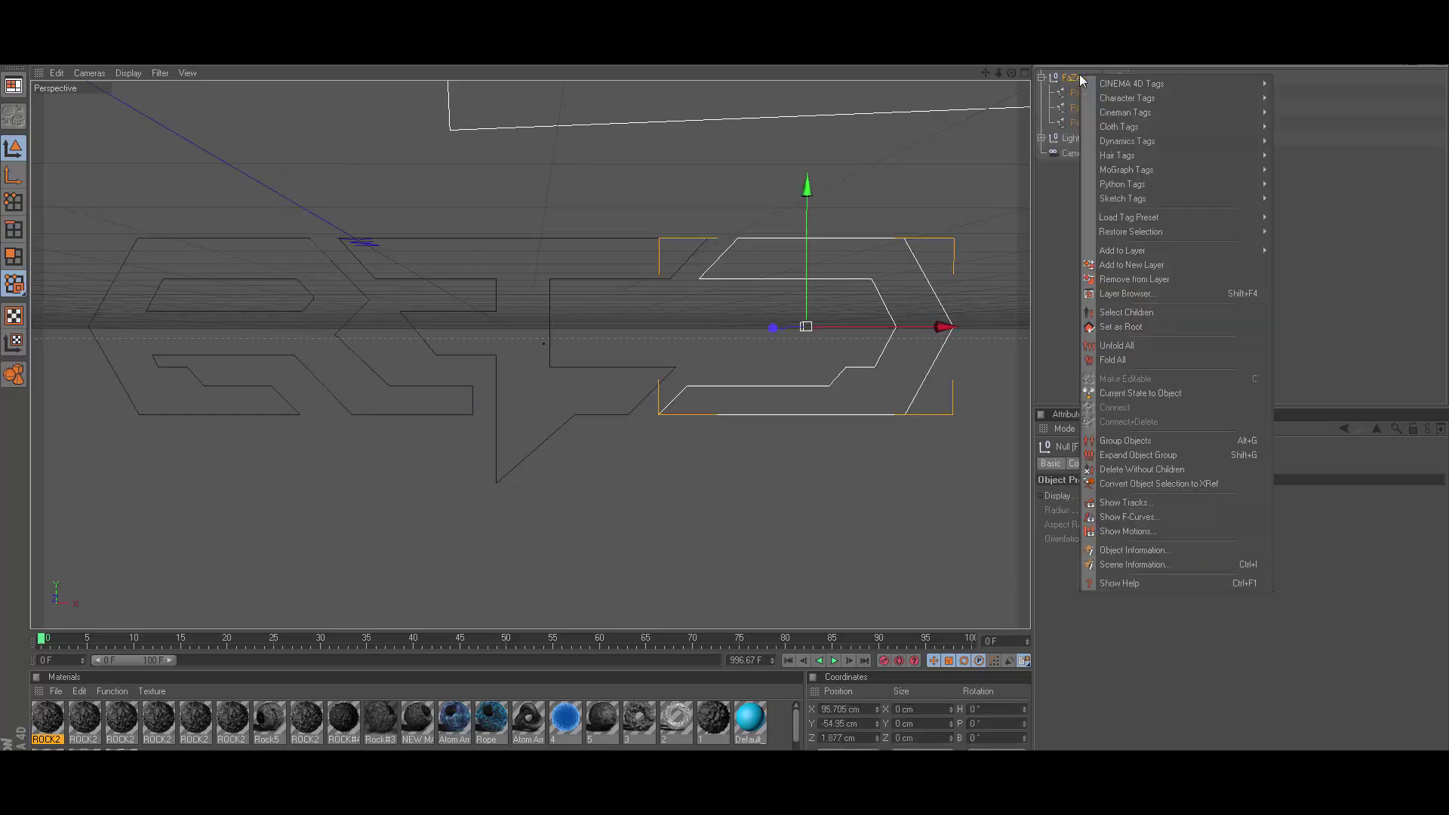
left_click(1127, 312)
right_click(1095, 115)
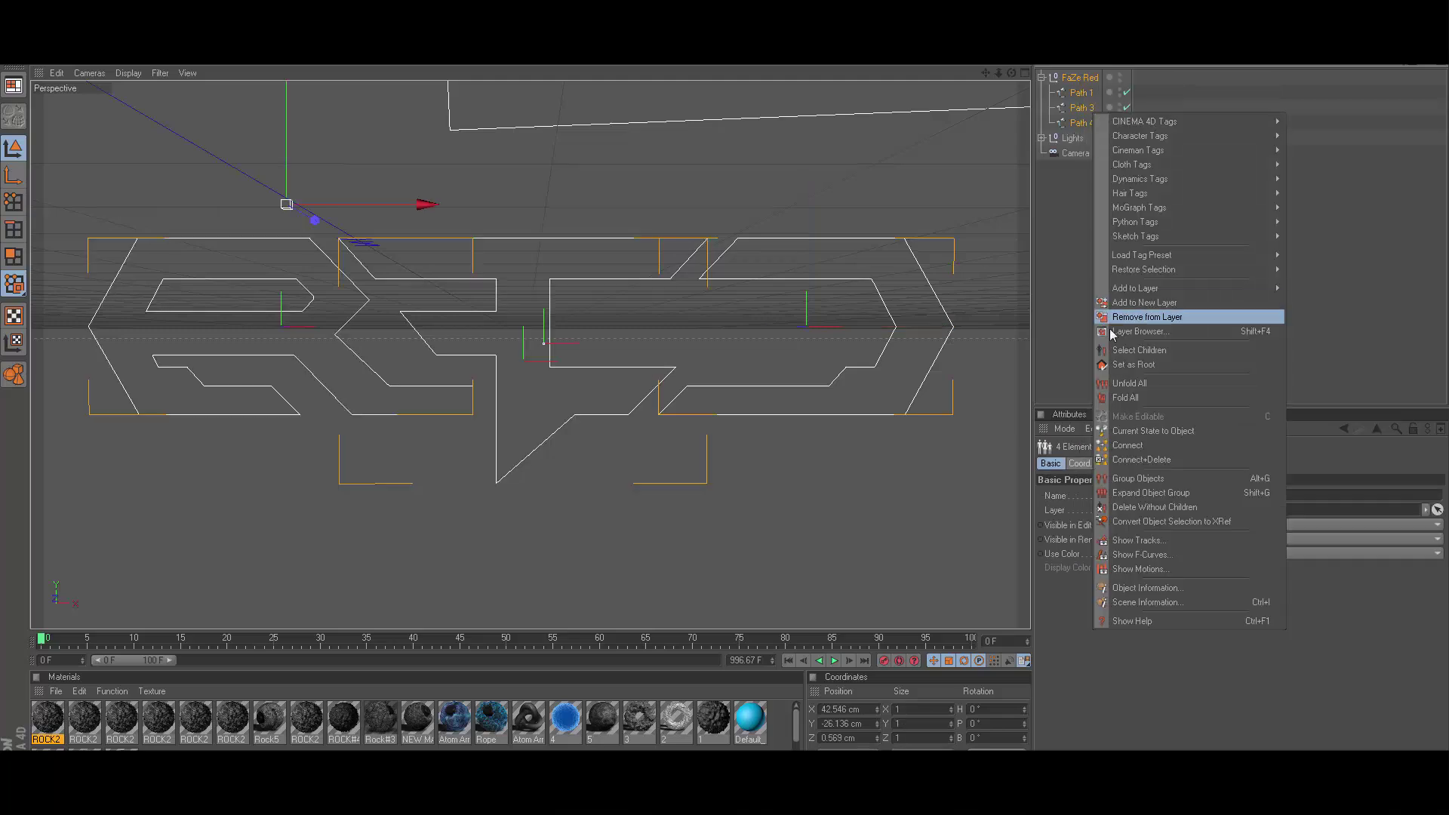
left_click(1130, 460)
Add an Extrude NURBS object and nest the combined logo spline inside it to make the logo 3D
left_click_drag(491, 59, 648, 70)
left_click_drag(1070, 92, 1087, 80)
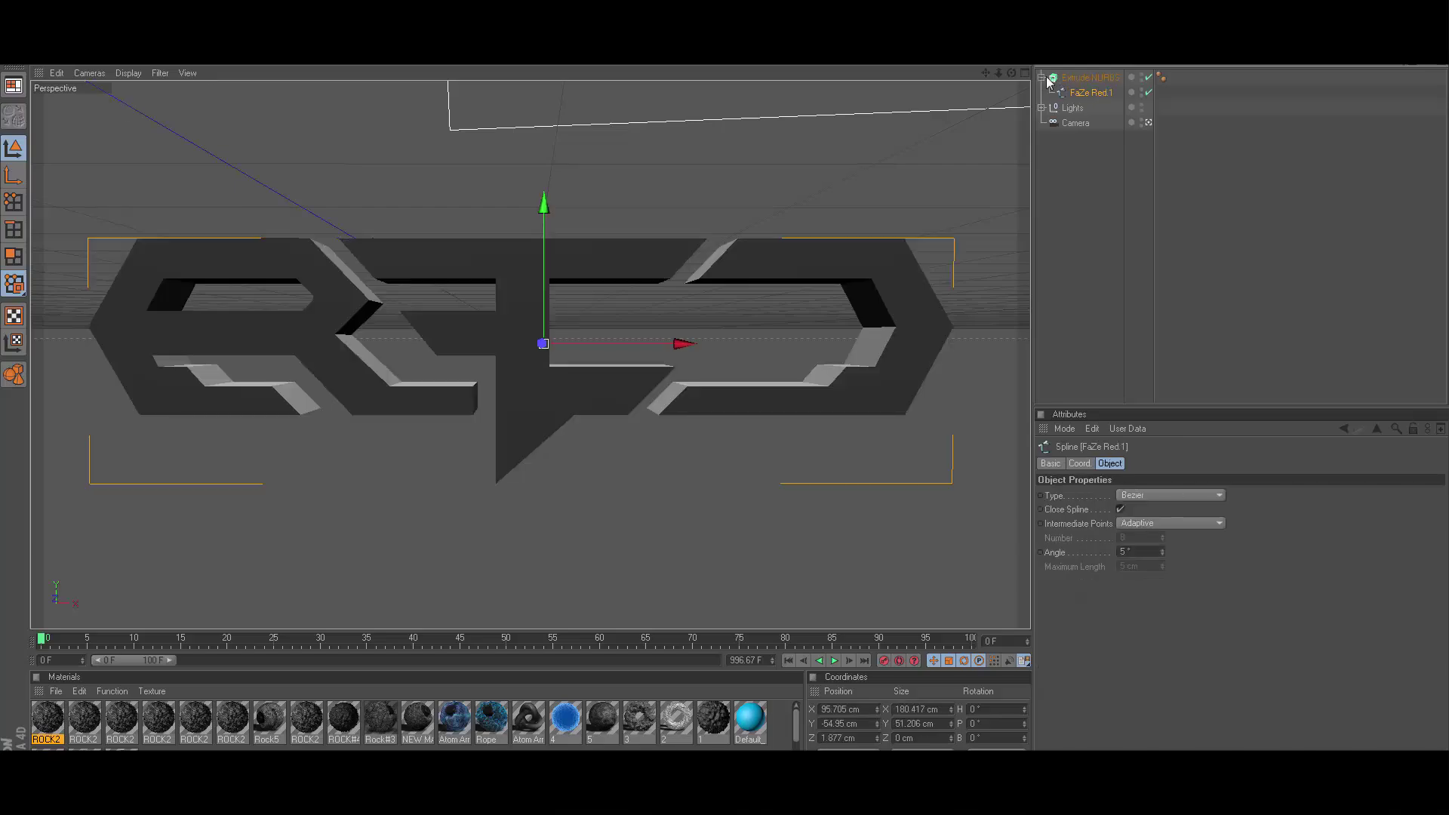
left_click(1060, 81)
left_click(1043, 78)
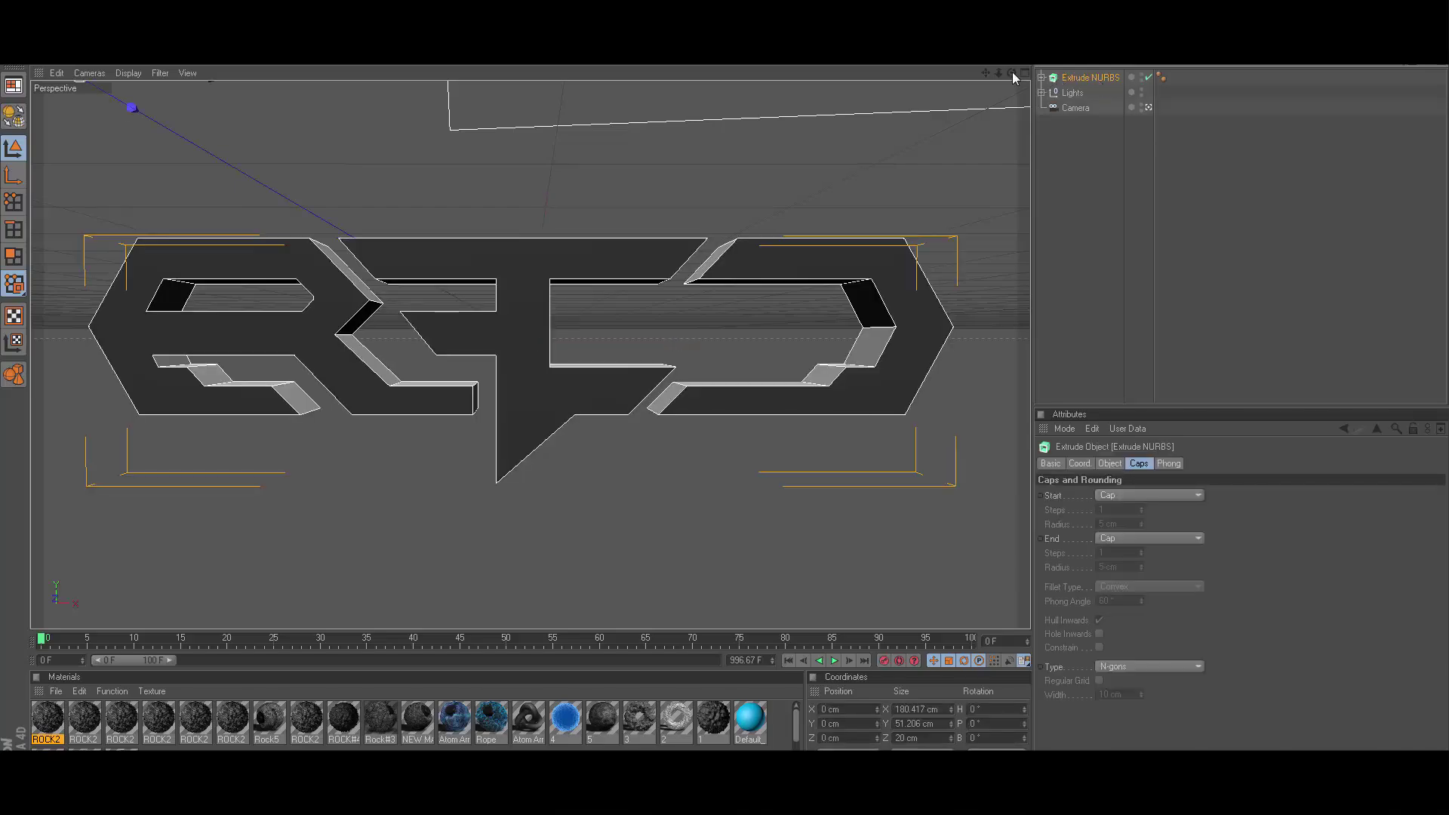
mouse_move(1012, 73)
left_mouse_down()
mouse_move(1012, 15)
mouse_move(1013, 136)
mouse_move(1012, 73)
left_mouse_up()
left_click(1140, 214)
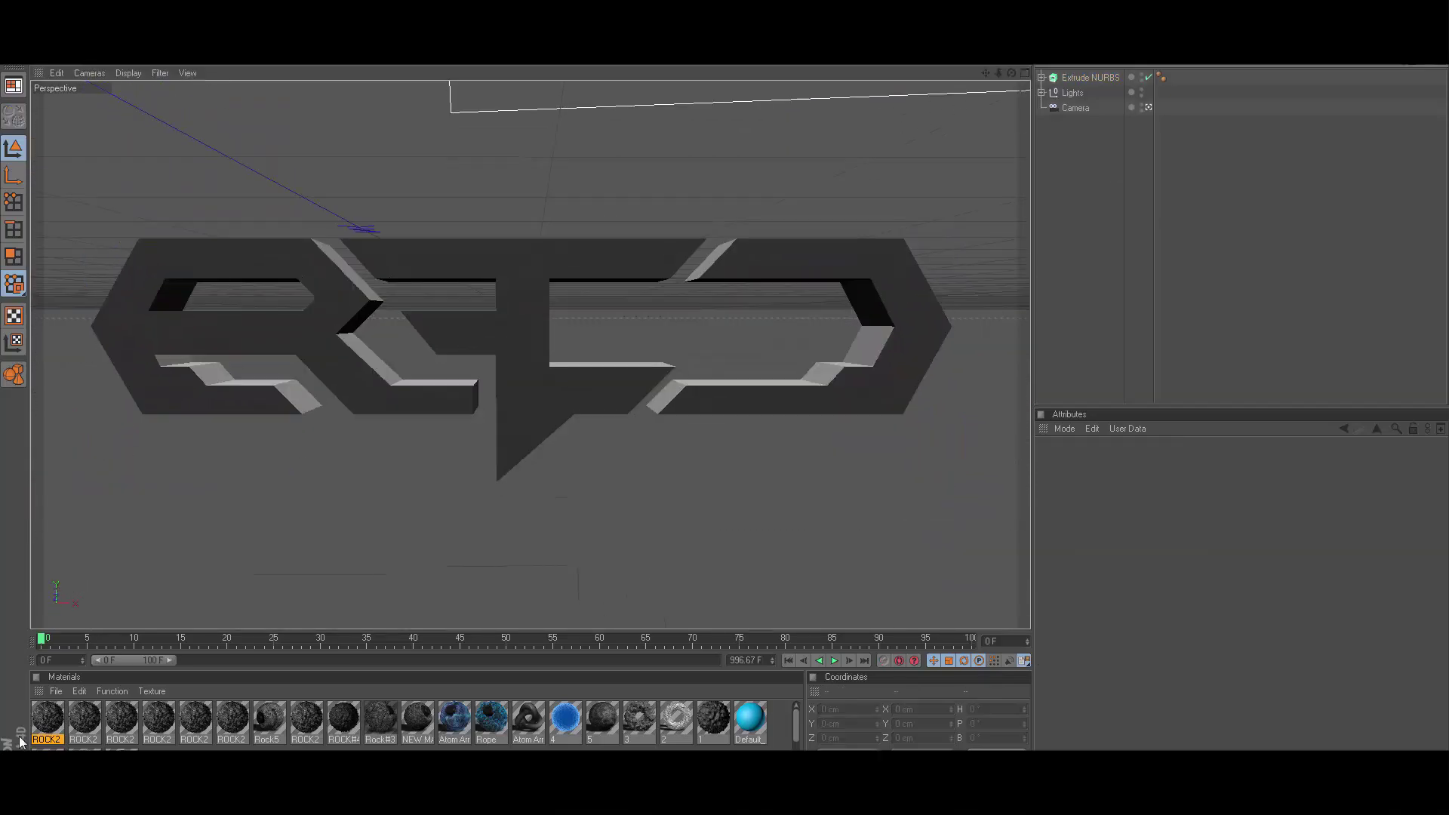
Apply the dark stone material Mat 1 to the extruded logo
left_click(61, 725)
scroll(62, 726, "down", 1)
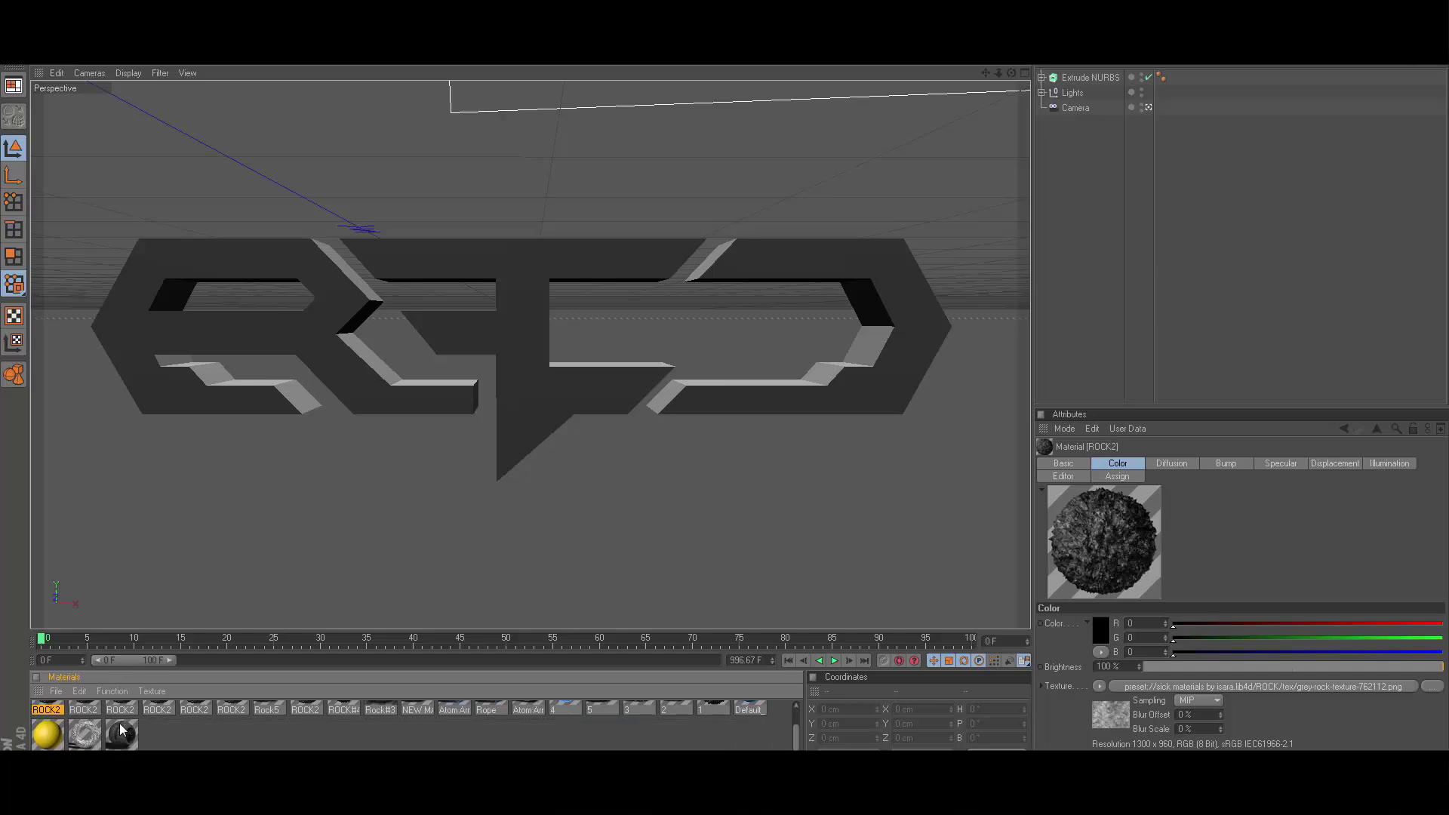
scroll(64, 730, "up", 1)
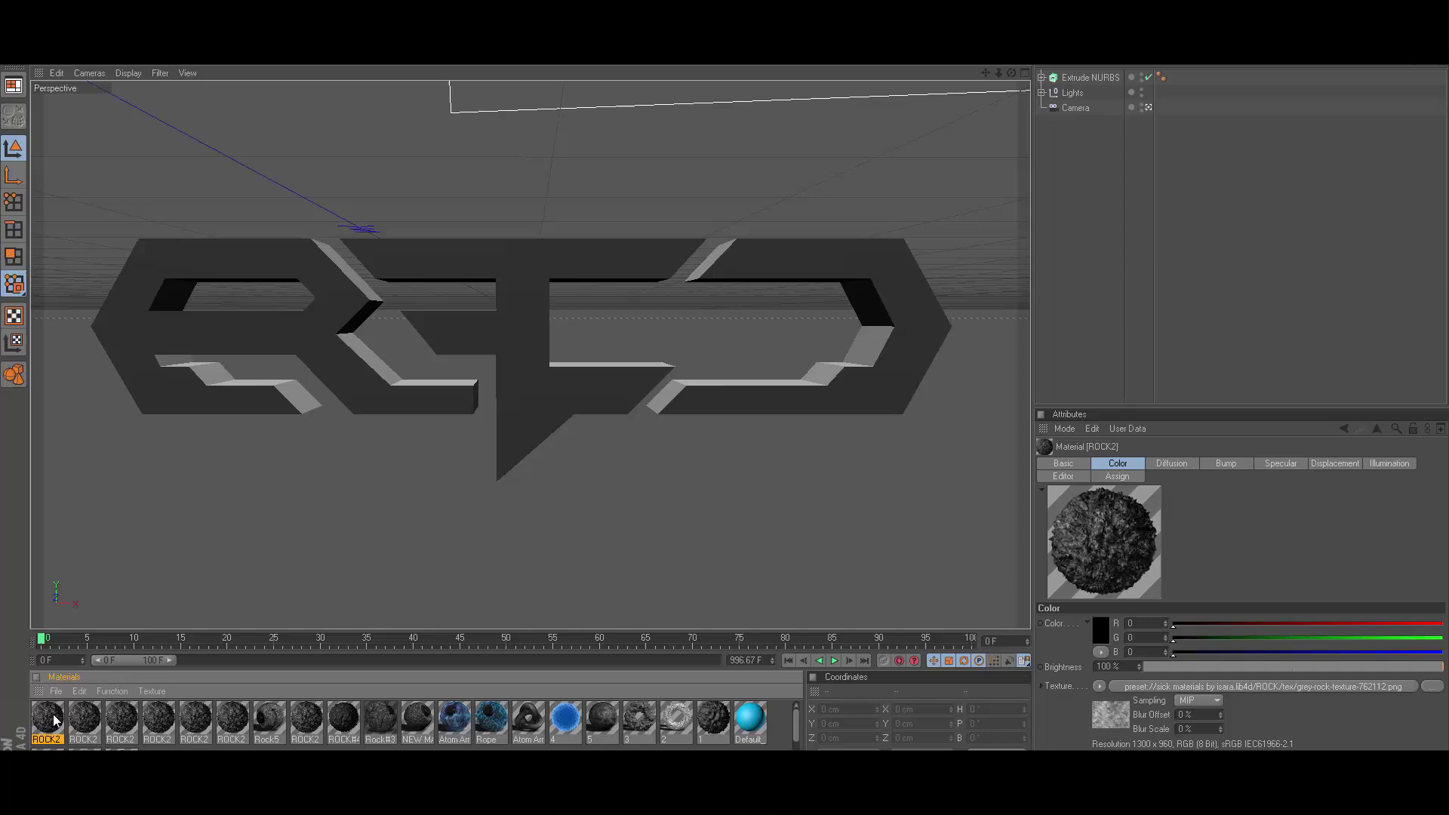
left_click(122, 747)
scroll(34, 715, "down", 1)
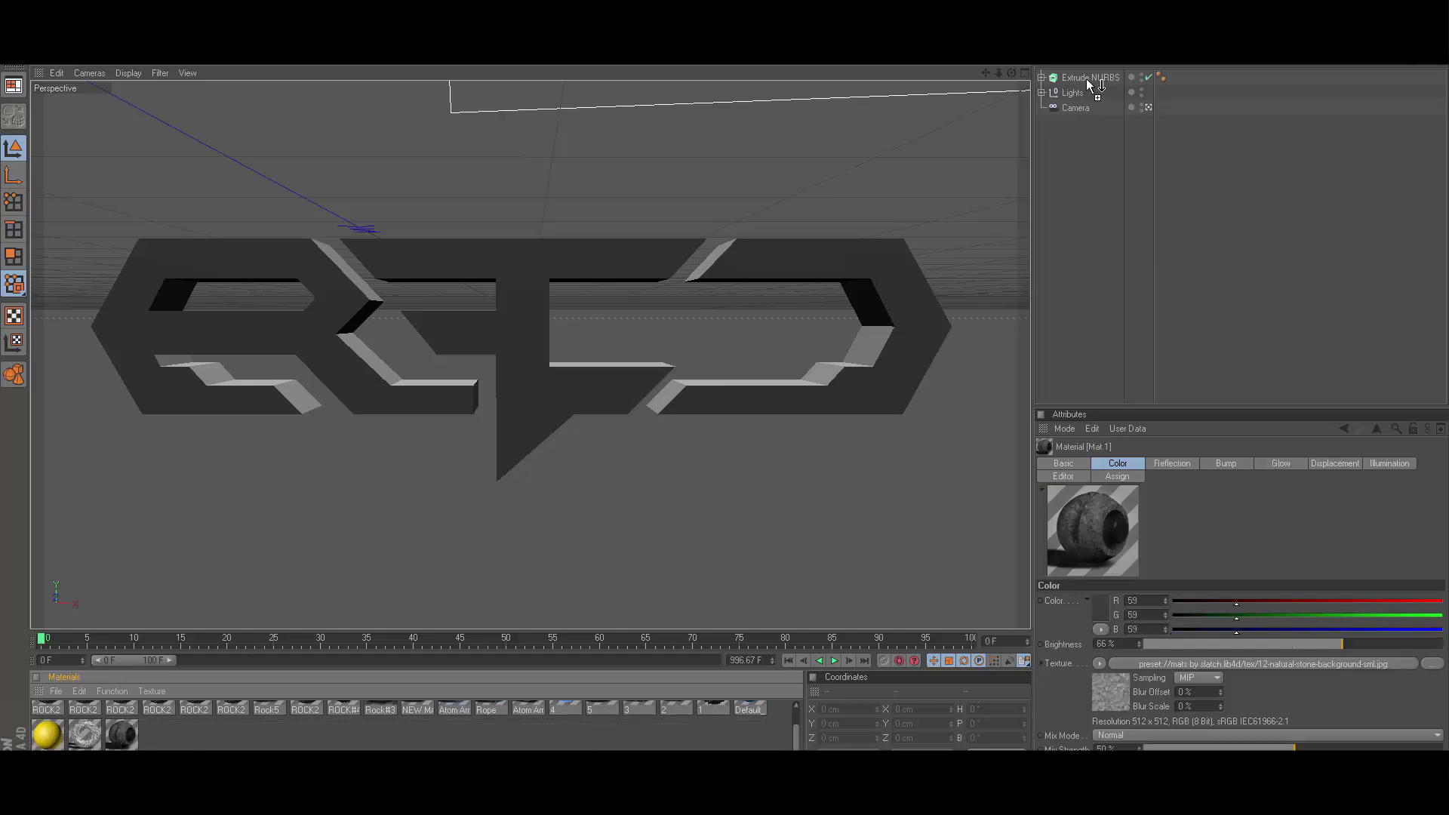
left_click_drag(1087, 78, 1089, 78)
Set the logo texture's projection to Cubic and enable Seamless
left_click(1183, 527)
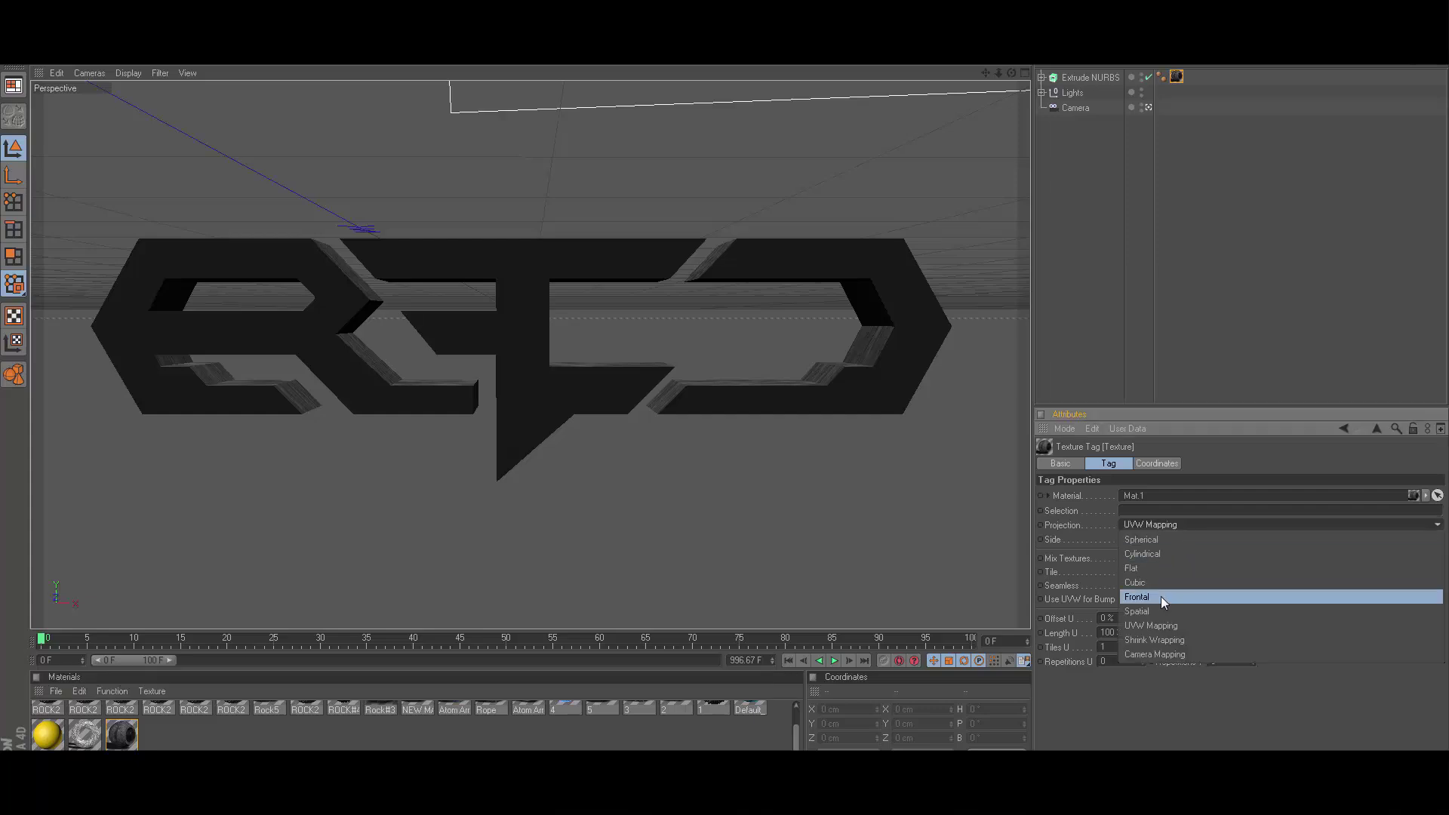
left_click(1161, 596)
left_click(1161, 532)
left_click(1153, 582)
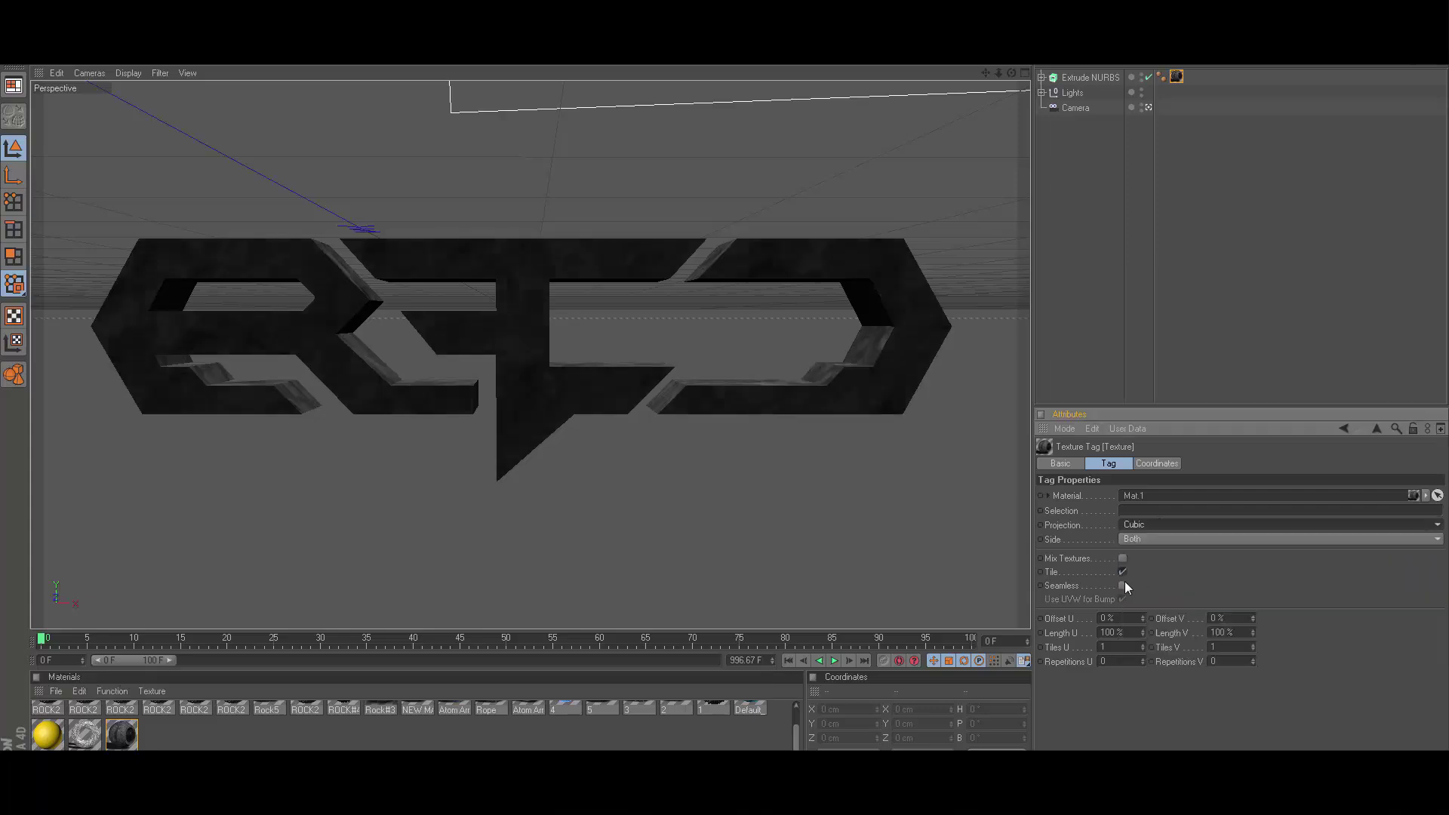
left_click(1201, 268)
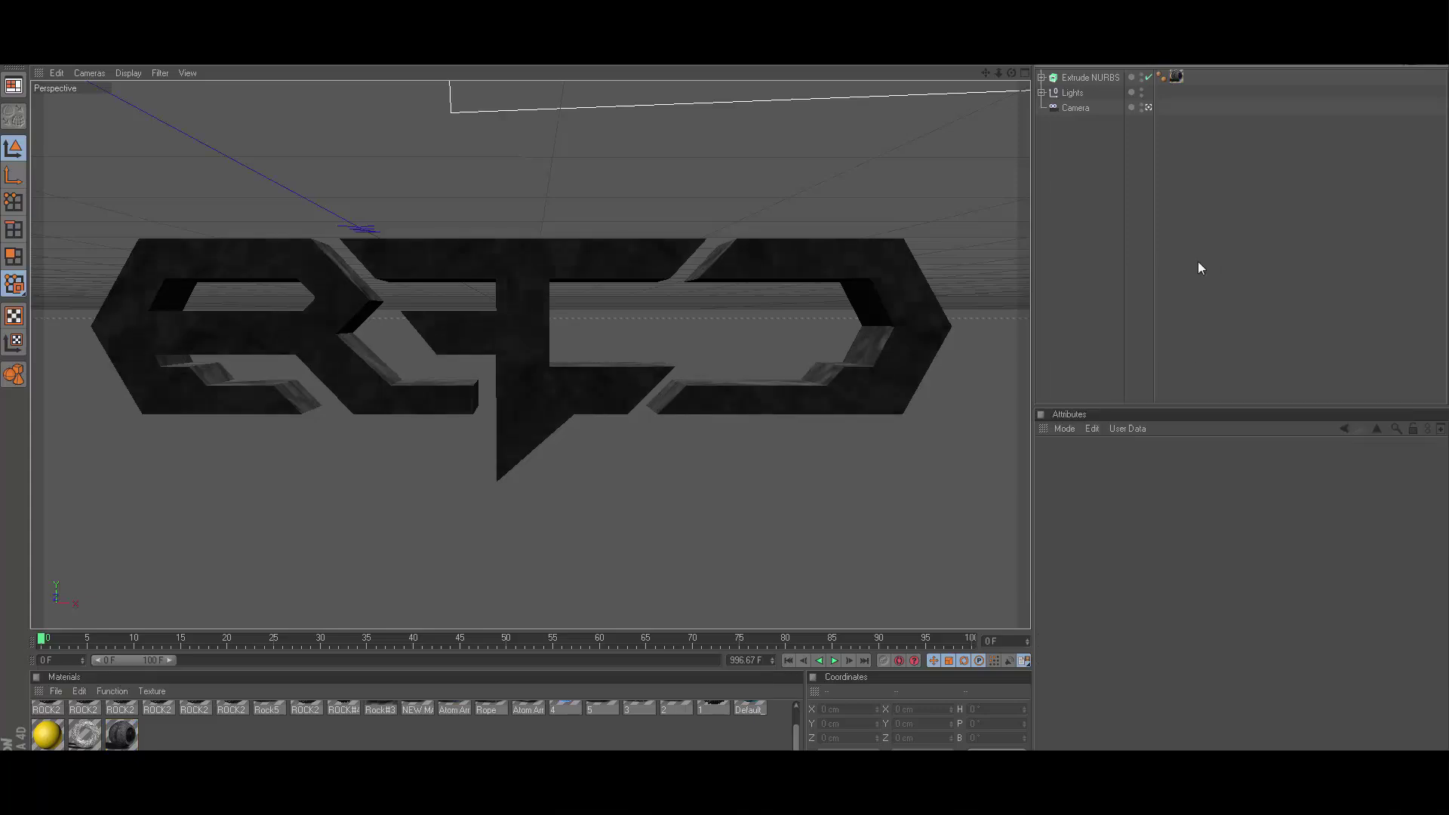
left_click(1079, 77)
left_click(1252, 256)
left_click(1177, 76)
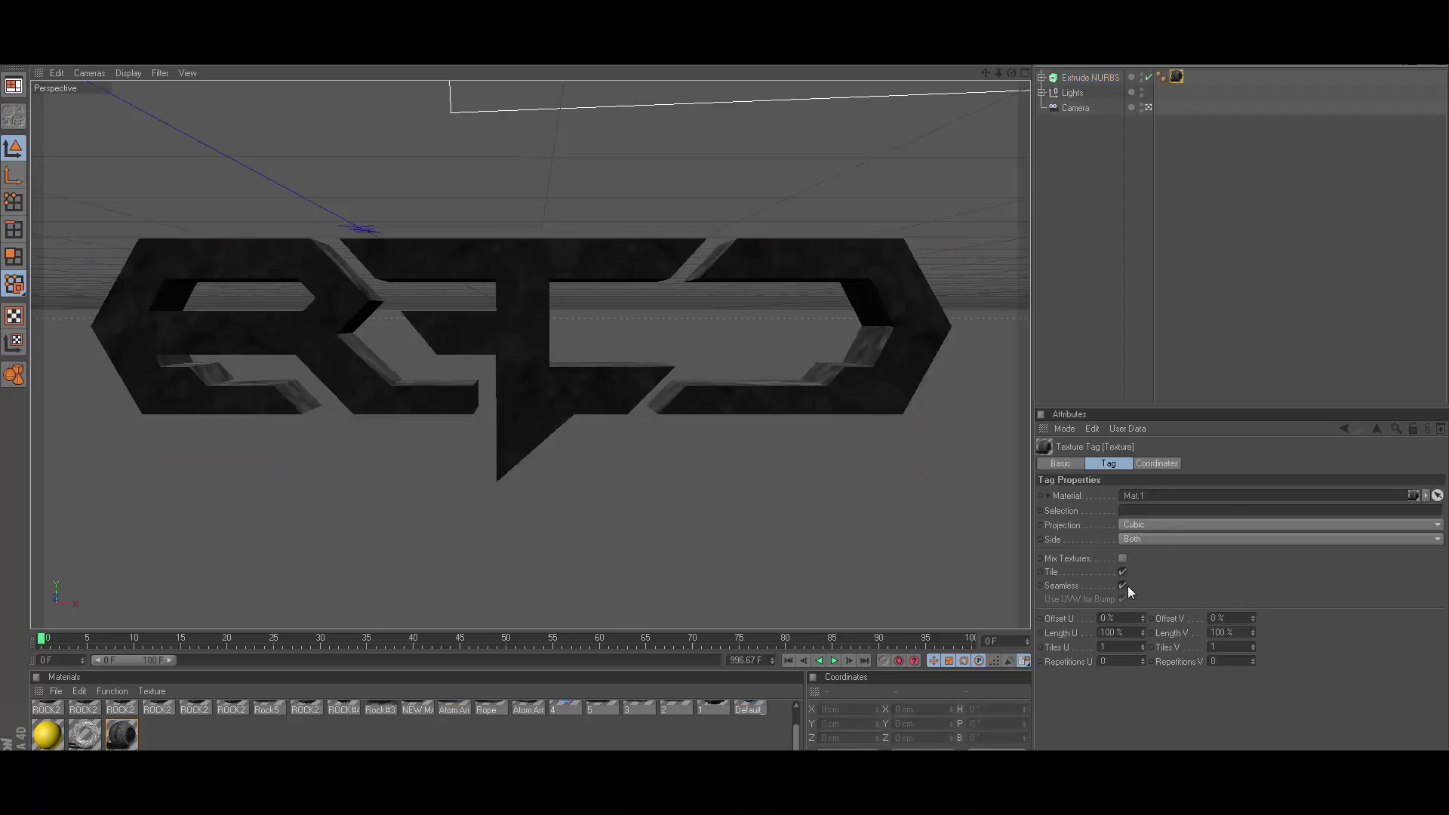
left_click(1141, 235)
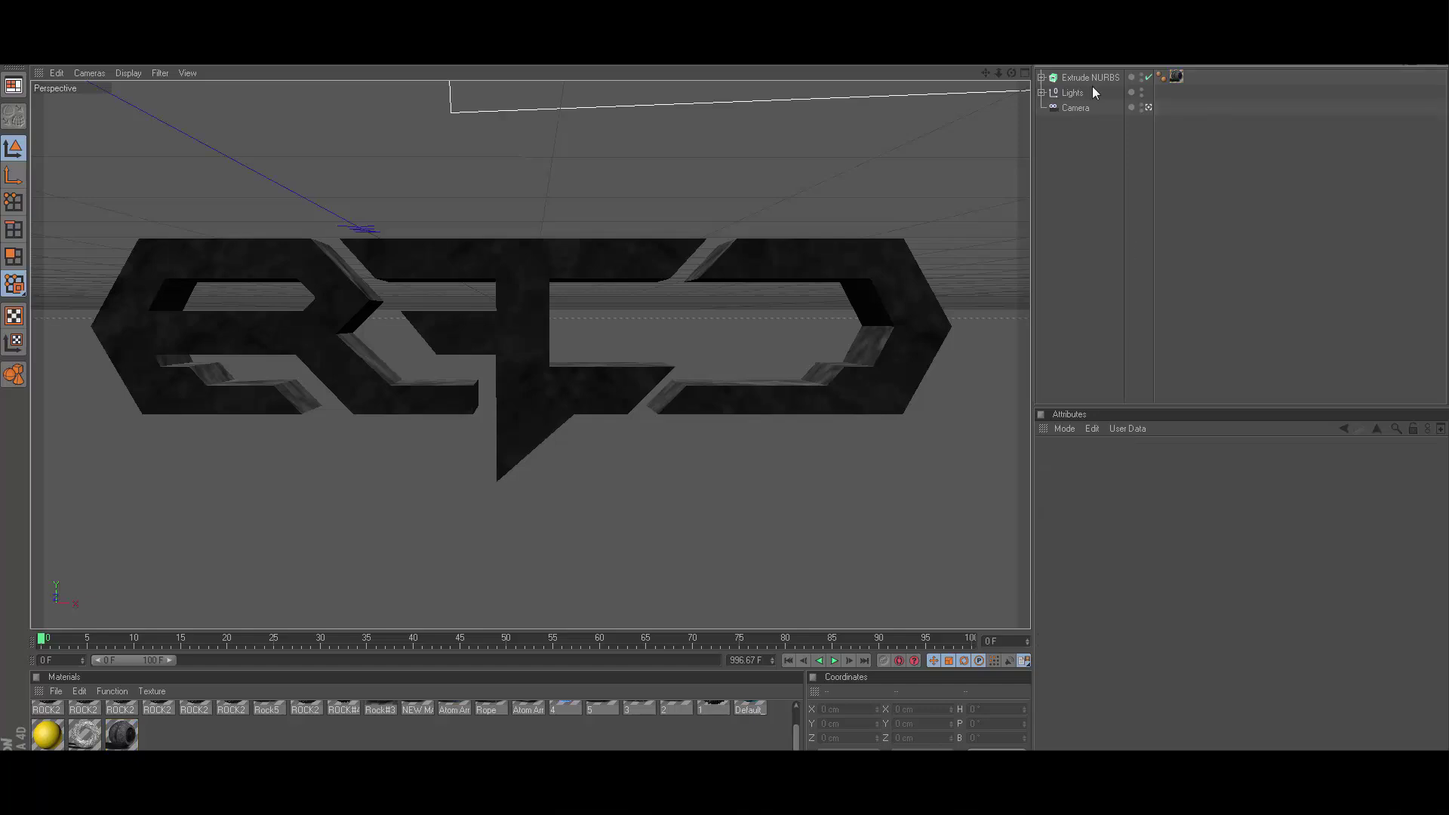
Duplicate the textured Extrude NURBS logo object
left_click(1093, 80)
key("ctrl+c")
key("ctrl+v")
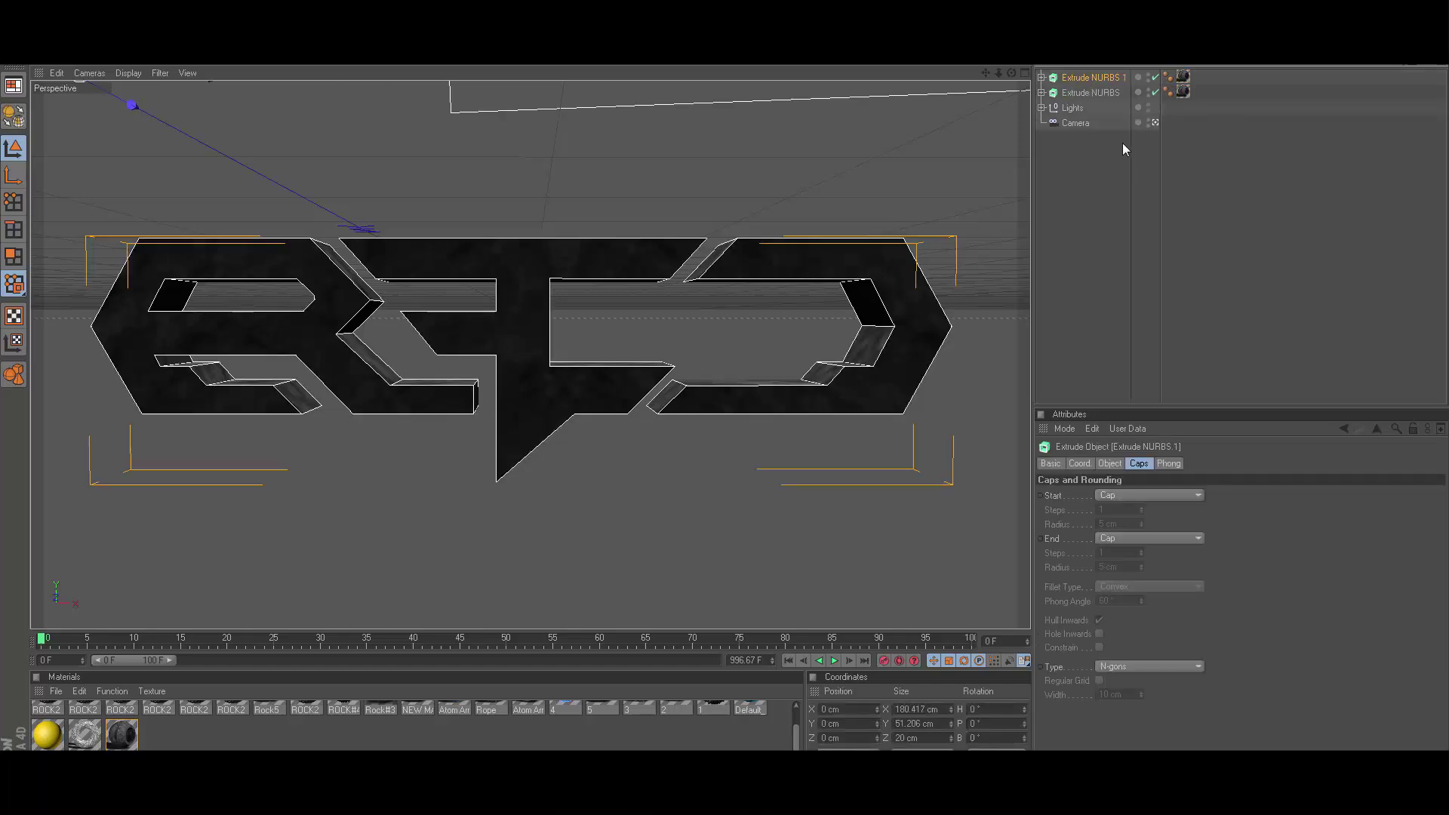
left_click(1122, 143)
Add a second copy of the Mat 1 texture tag to the duplicated logo object
left_click(1184, 78)
left_click_drag(1184, 79, 1200, 81, "ctrl")
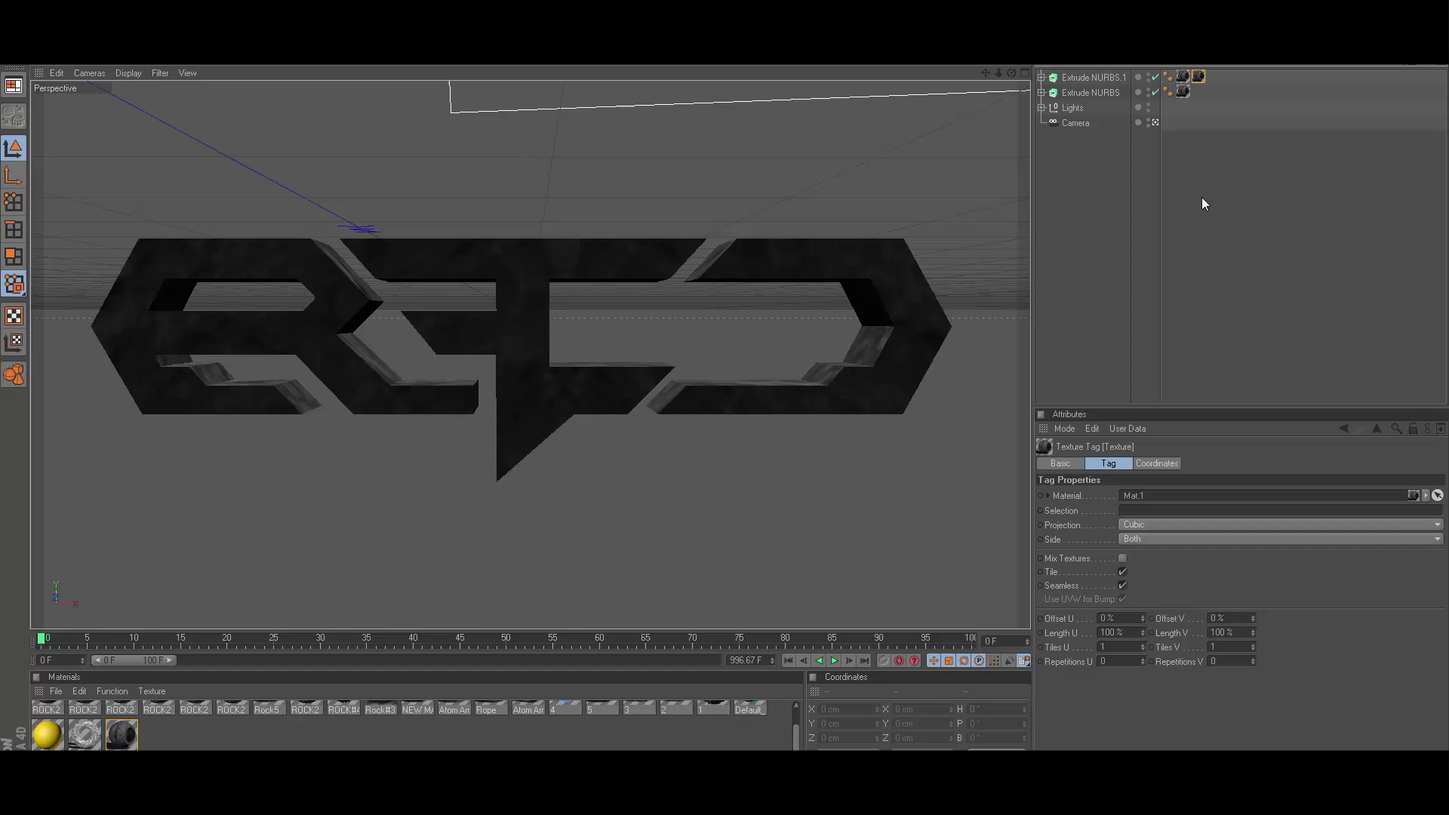
left_click(1203, 203)
left_click(1187, 74)
left_click(1203, 113)
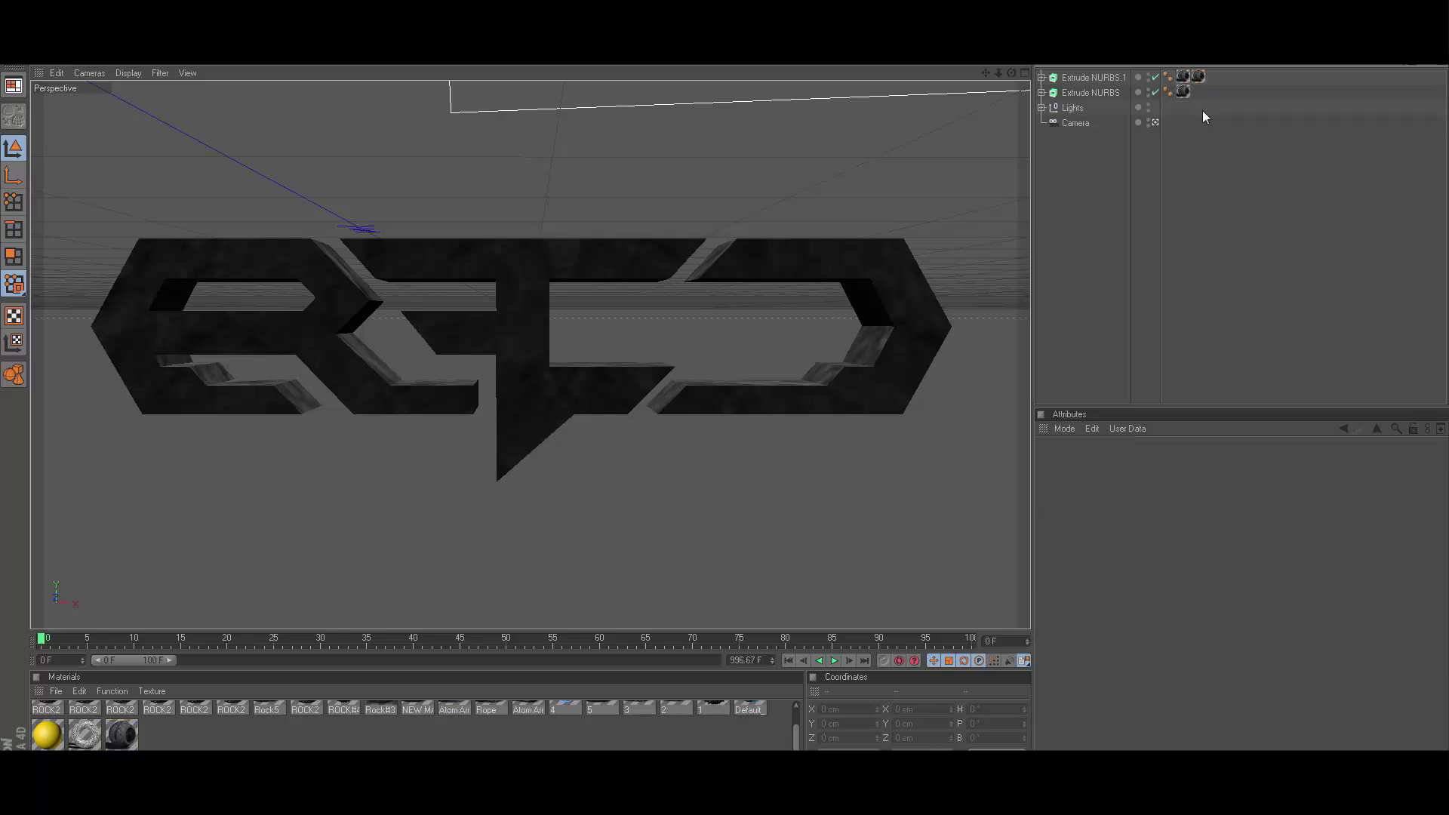
Fracture the duplicated logo with NitroBlast at High quality into 900 pieces
left_click(1102, 76)
left_click(528, 61)
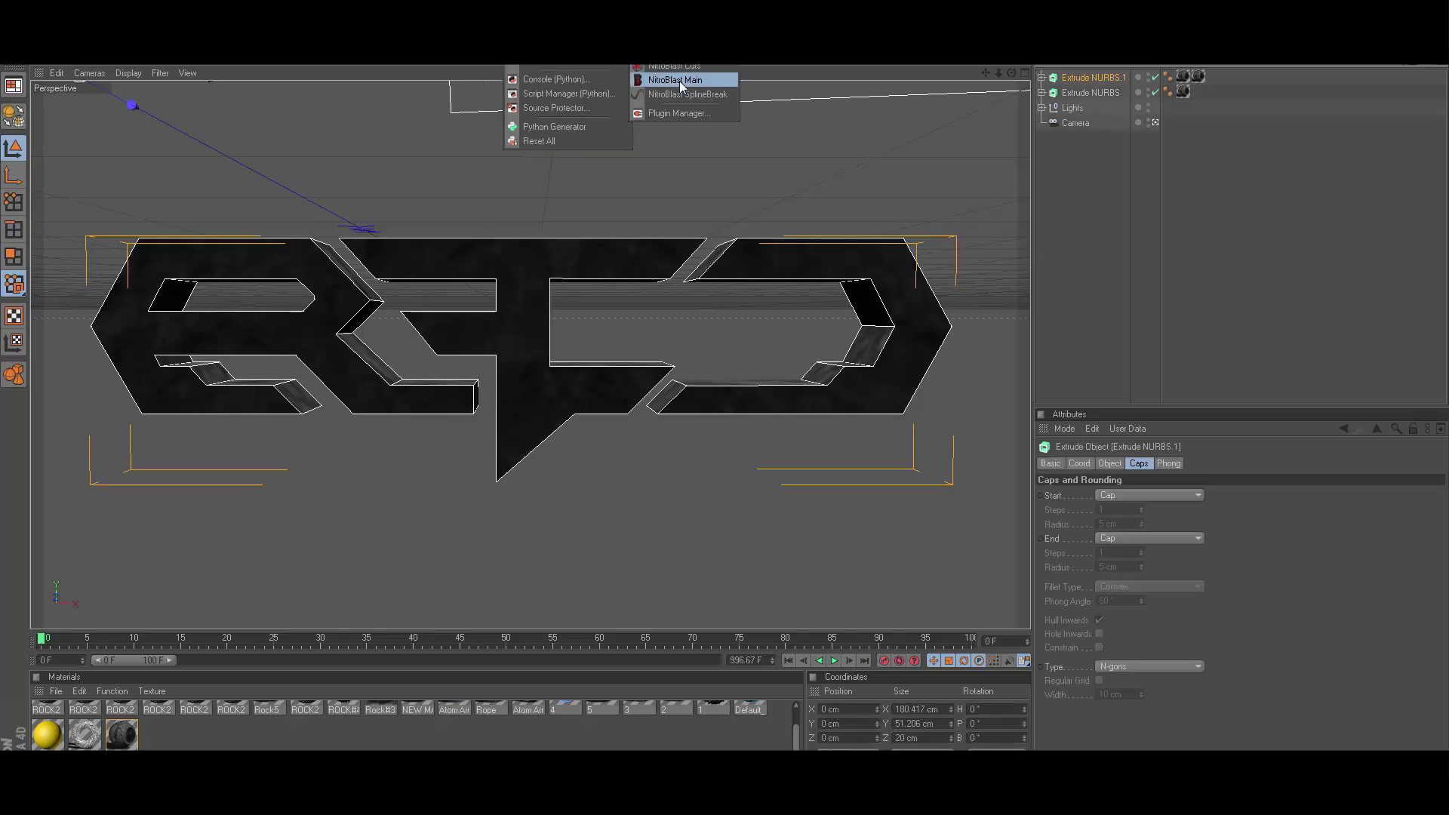
left_click(679, 80)
left_click(702, 126)
left_click(679, 165)
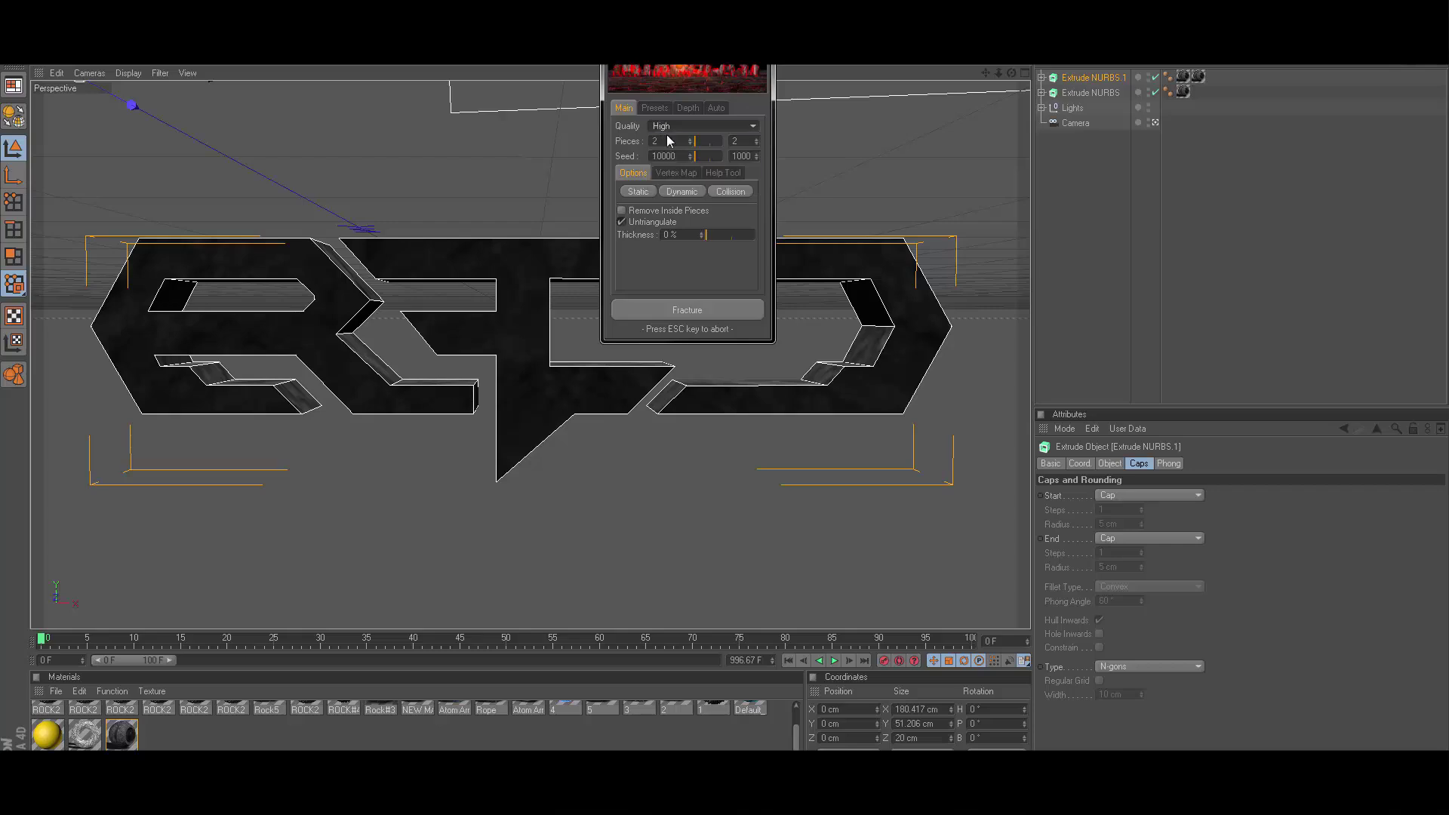
left_click(669, 142)
type("800")
left_click(677, 311)
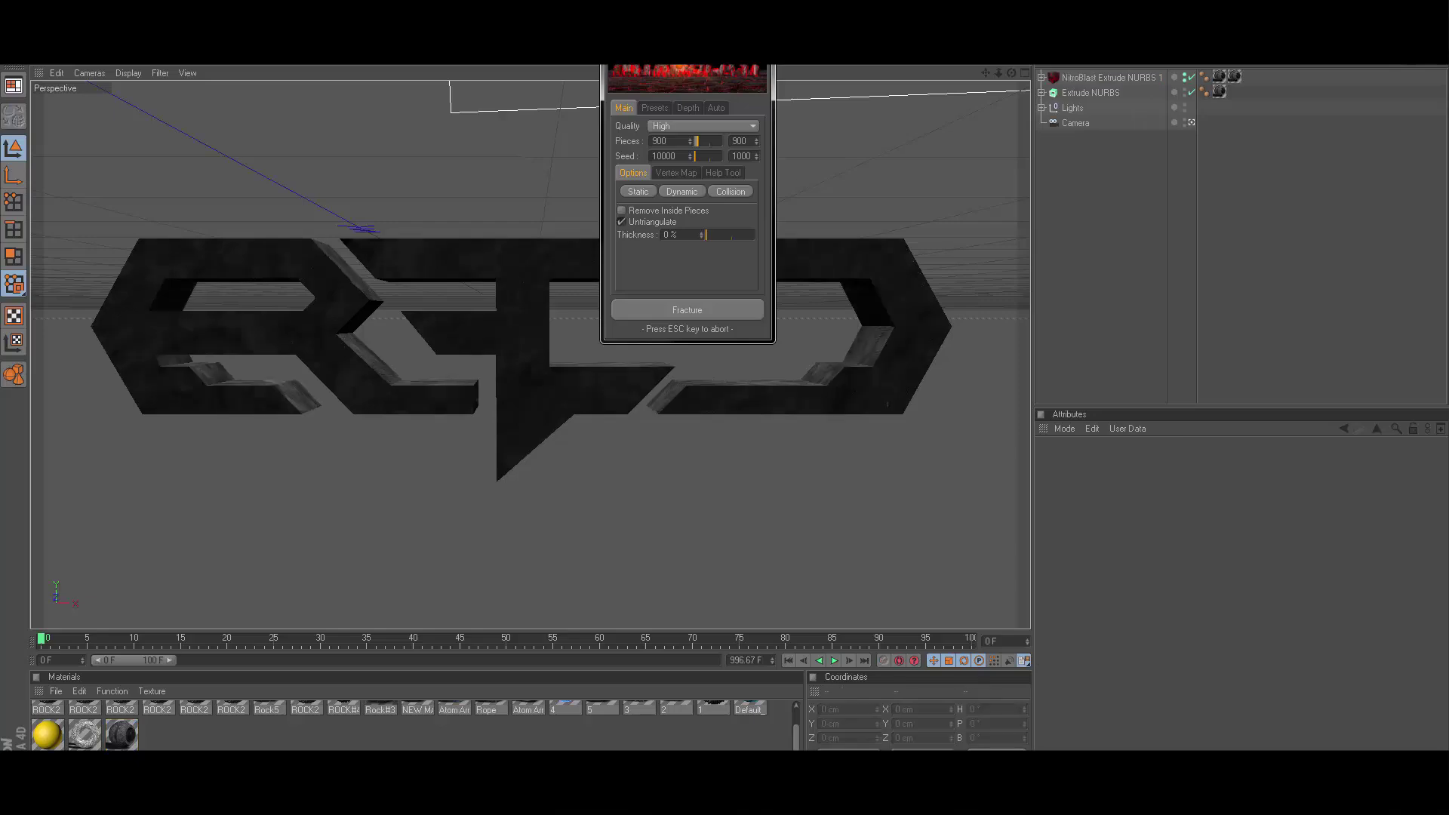
left_click(397, 34)
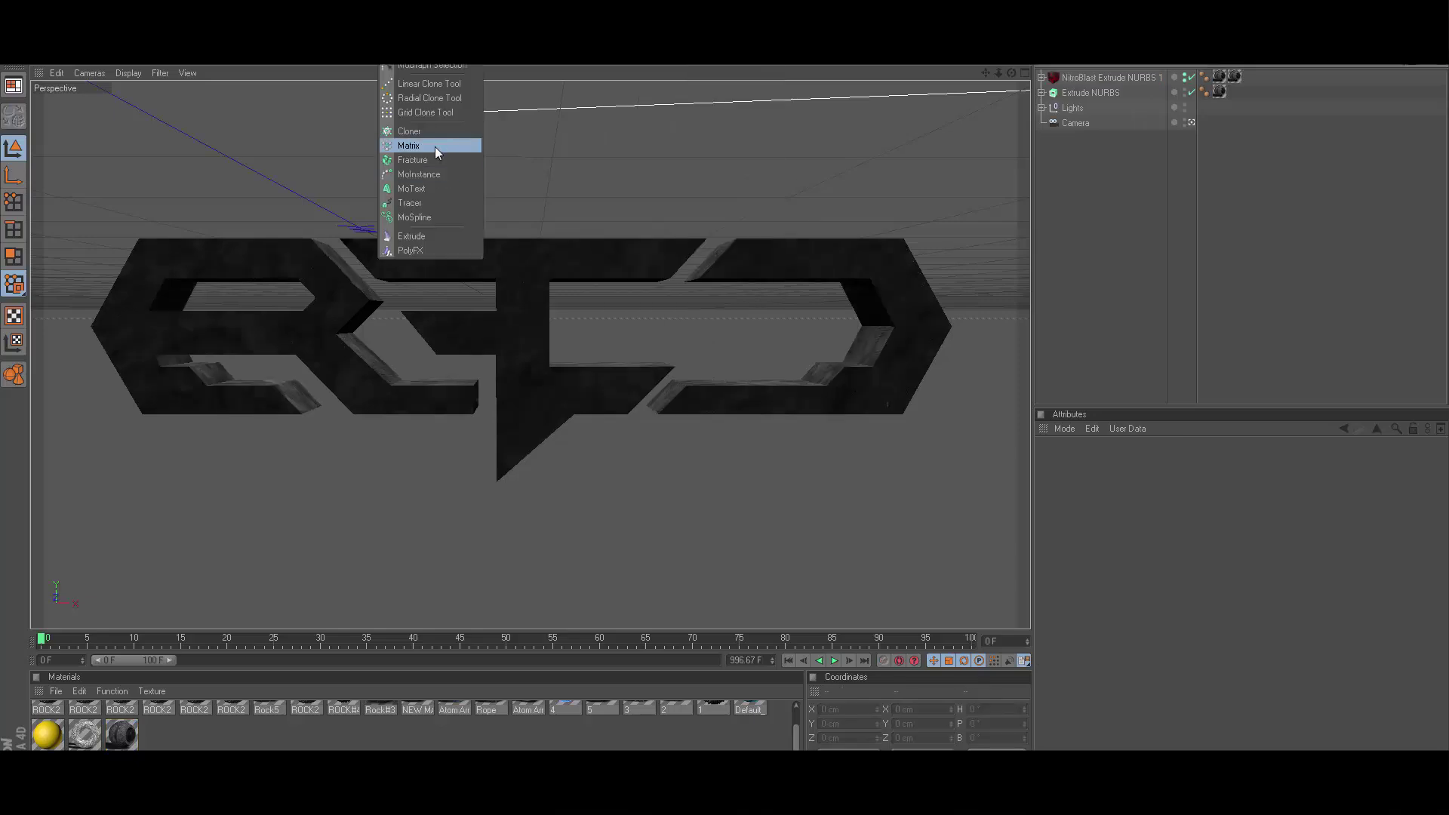
left_click(435, 151)
key("ctrl+z")
Add a MoGraph Fracture object to the scene
left_click(396, 34)
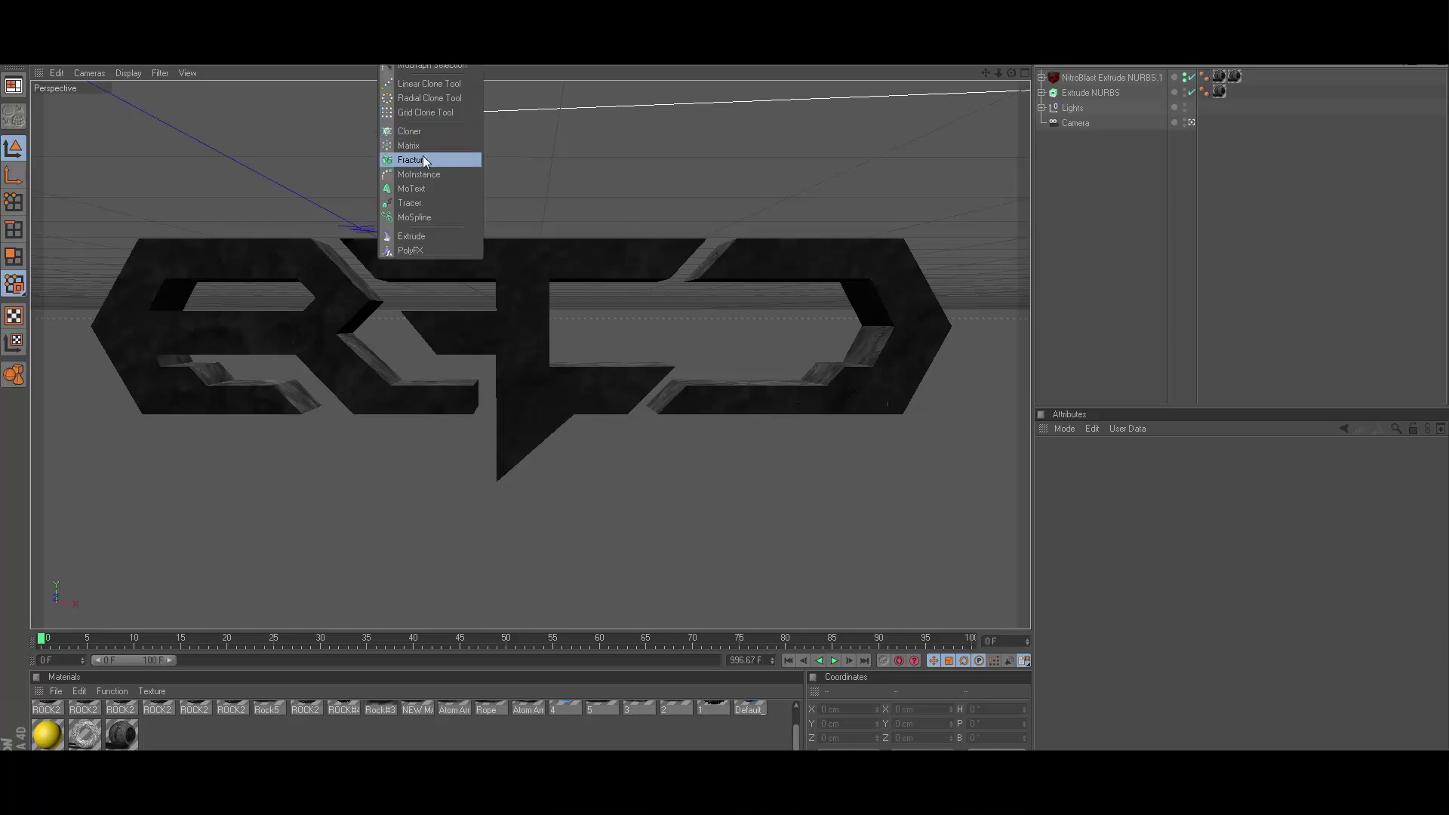
left_click(422, 157)
Move all the Dynamic pieces of the NitroBlast object into the Fracture object and delete the emptied NitroBlast object
left_click(1041, 92)
left_click(1051, 108)
left_click(1059, 123)
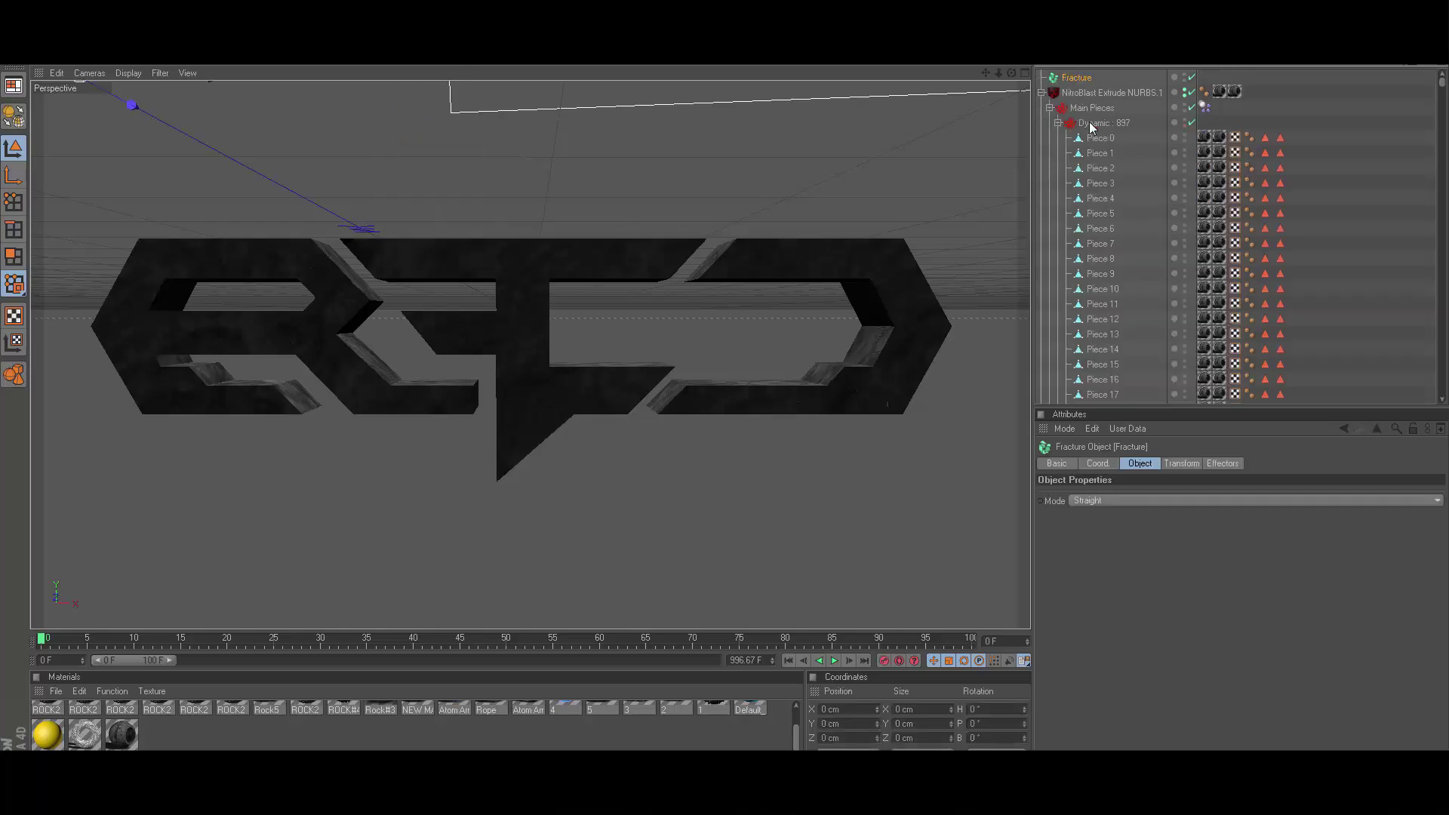
right_click(1091, 123)
left_click(1128, 359)
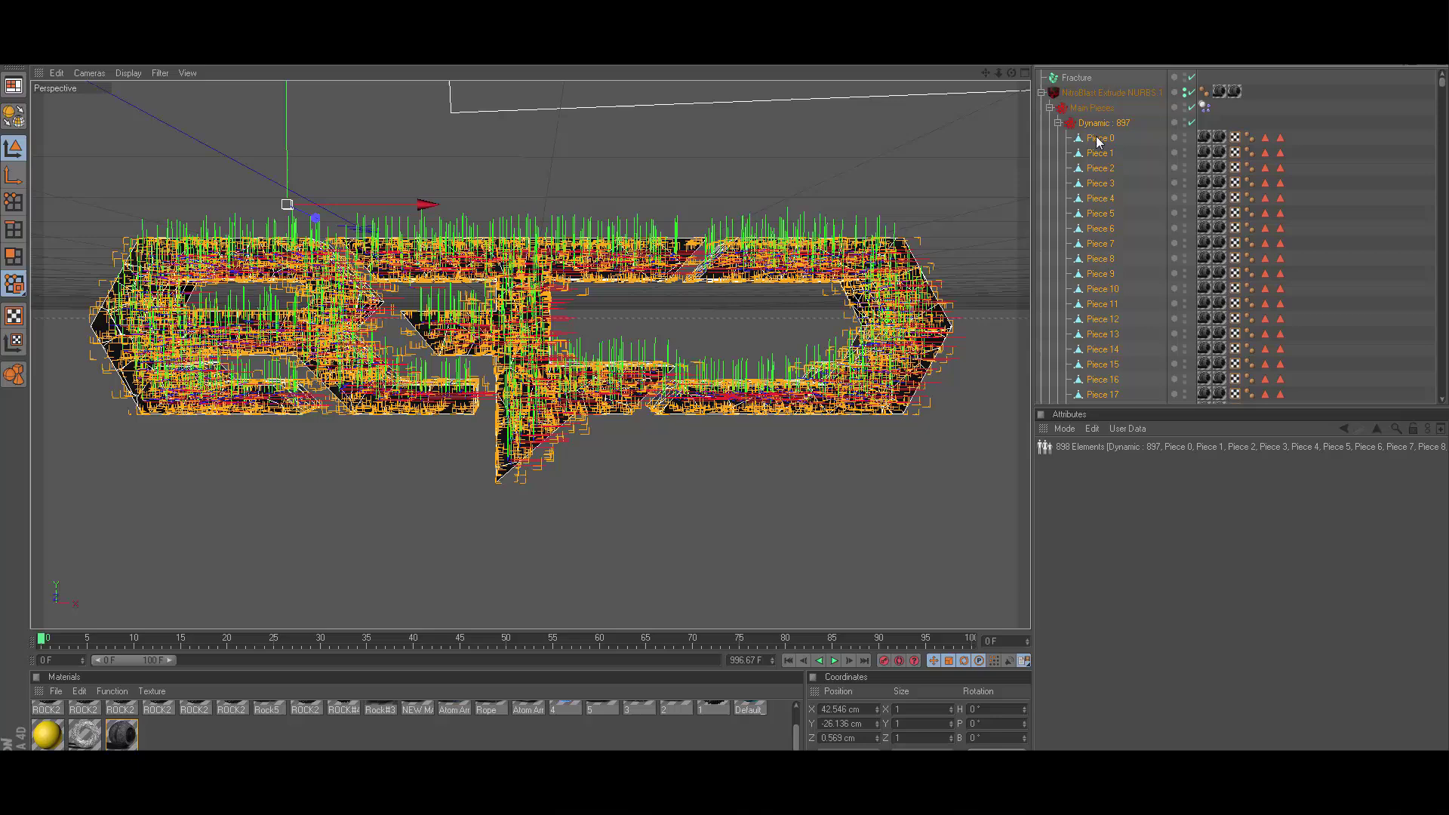
left_click_drag(1098, 142, 1071, 80)
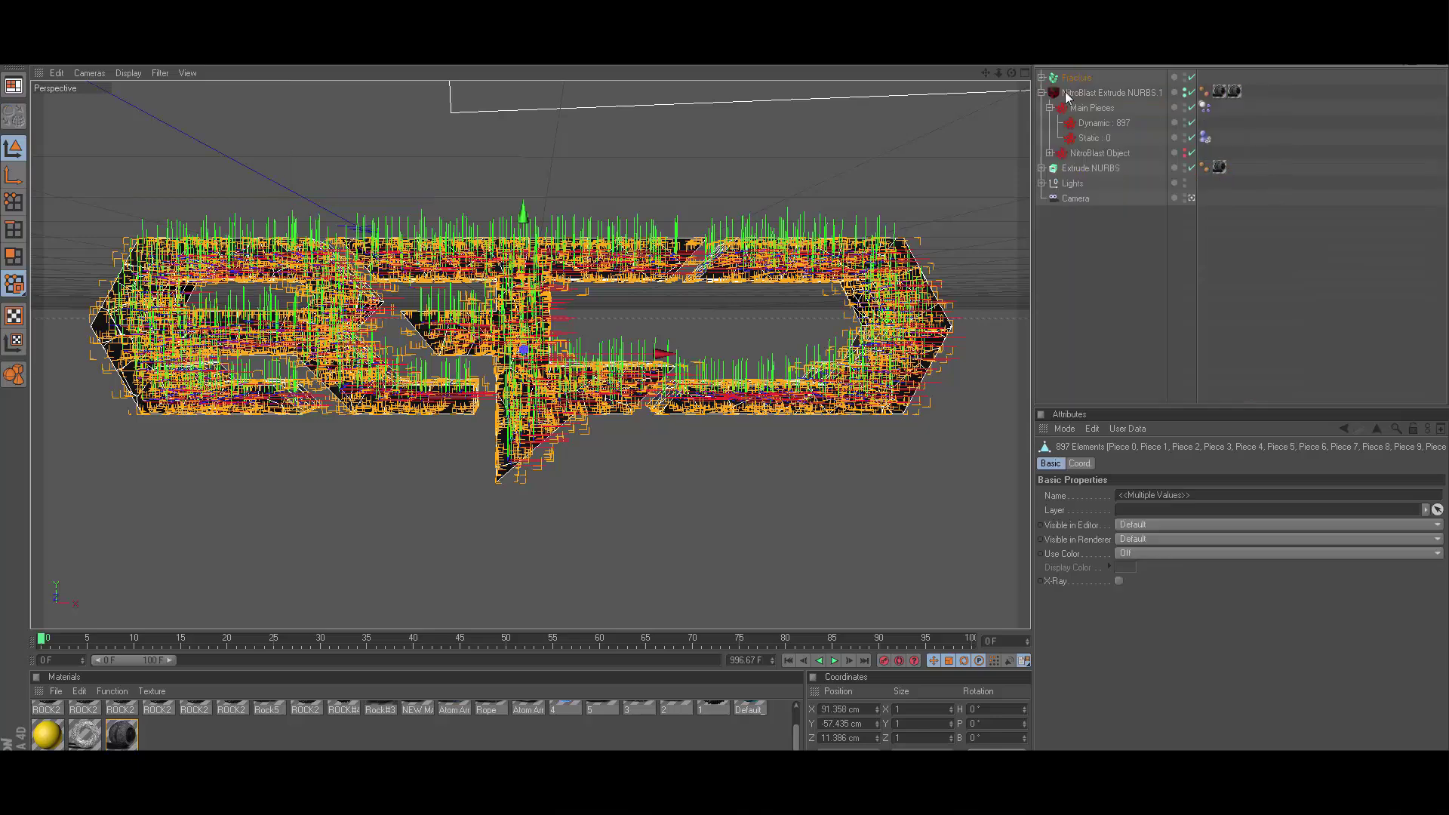
left_click(1066, 92)
key("Delete")
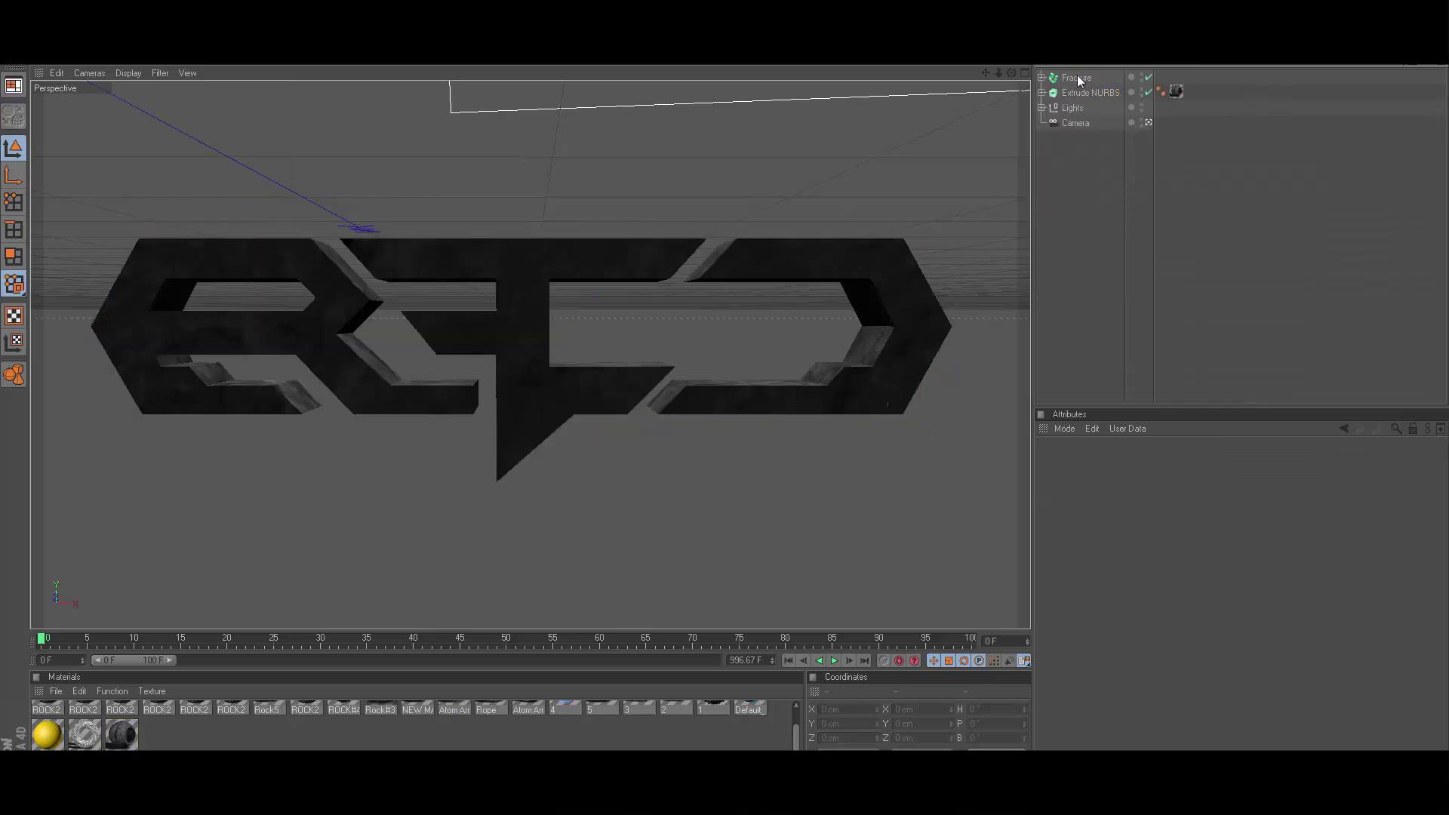
Apply a Random effector to the Fracture object holding the logo pieces
left_click(1076, 79)
left_click(400, 60)
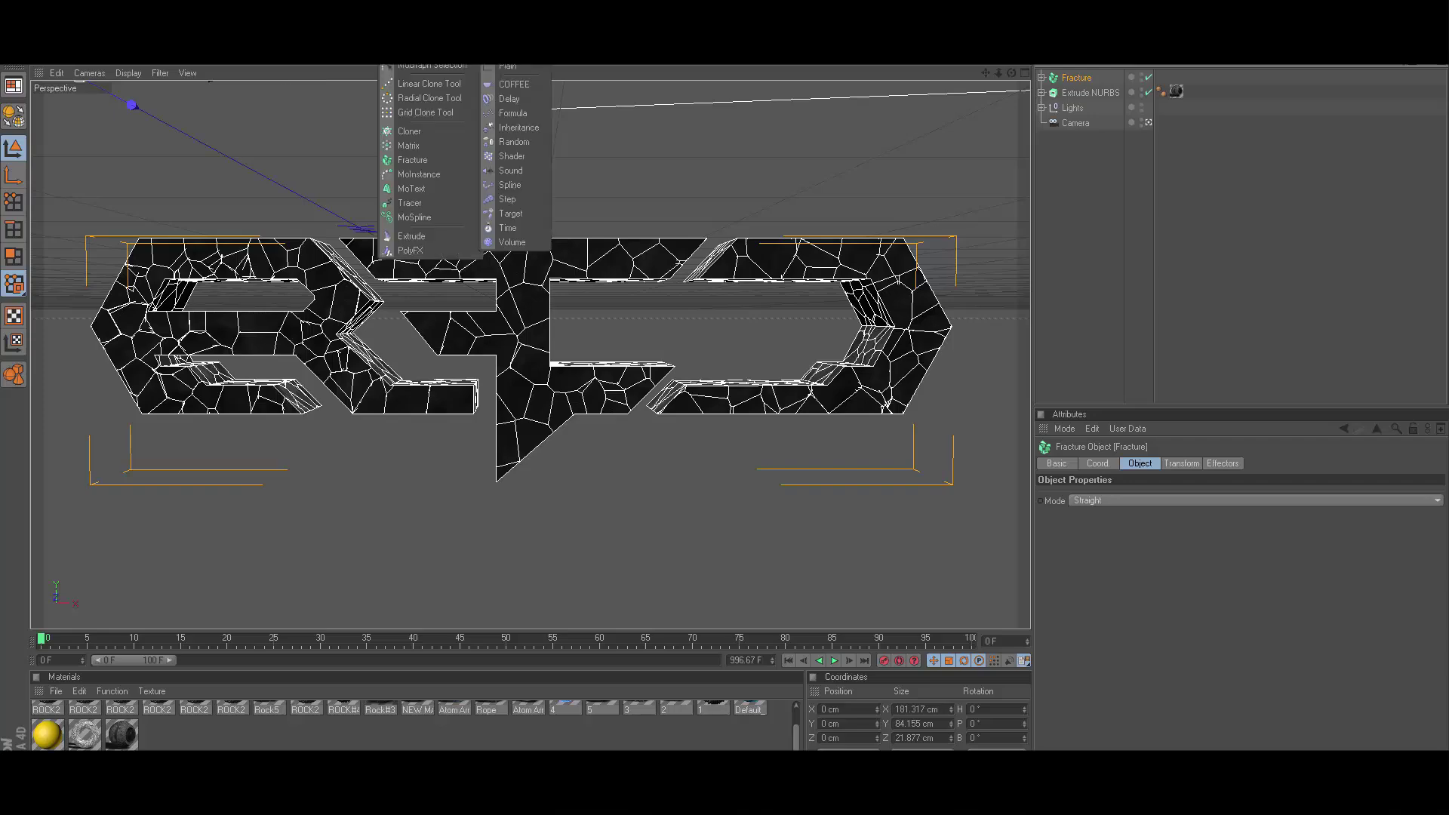
left_click(516, 142)
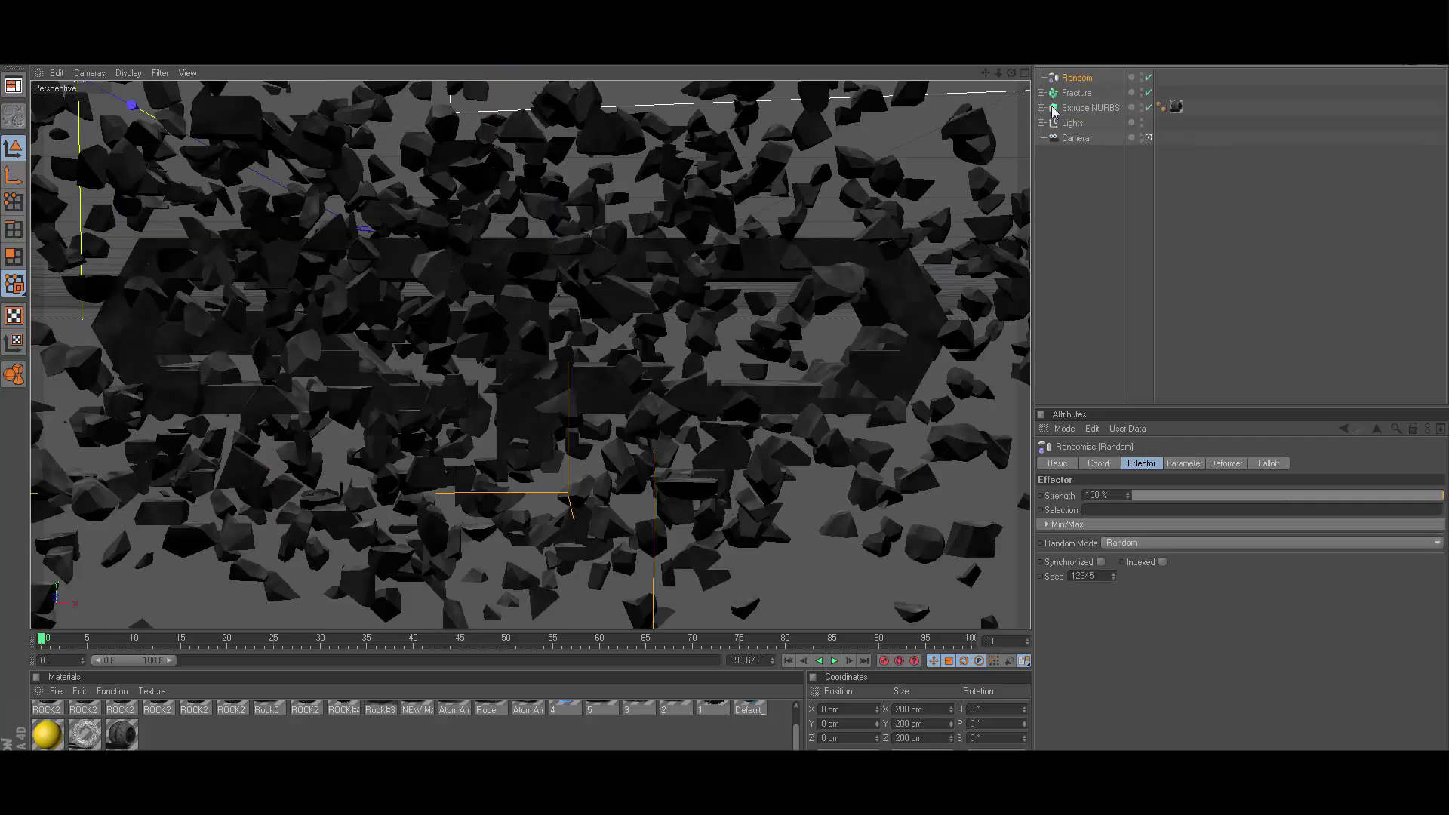
Apply a Plain effector to the Fracture object and disable its Position parameter
left_click(1078, 94)
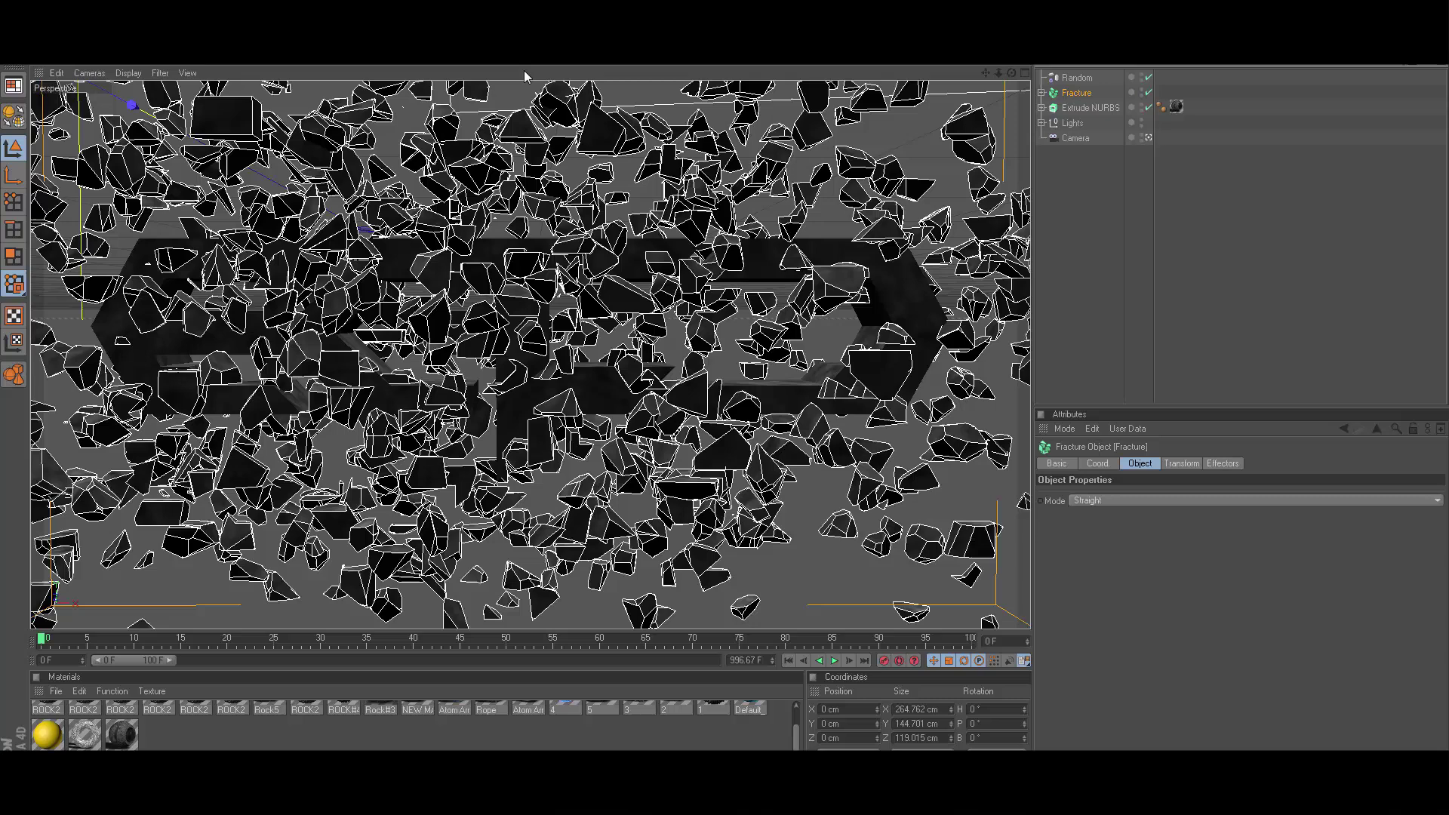
left_click(401, 61)
mouse_move(461, 69)
left_click(519, 69)
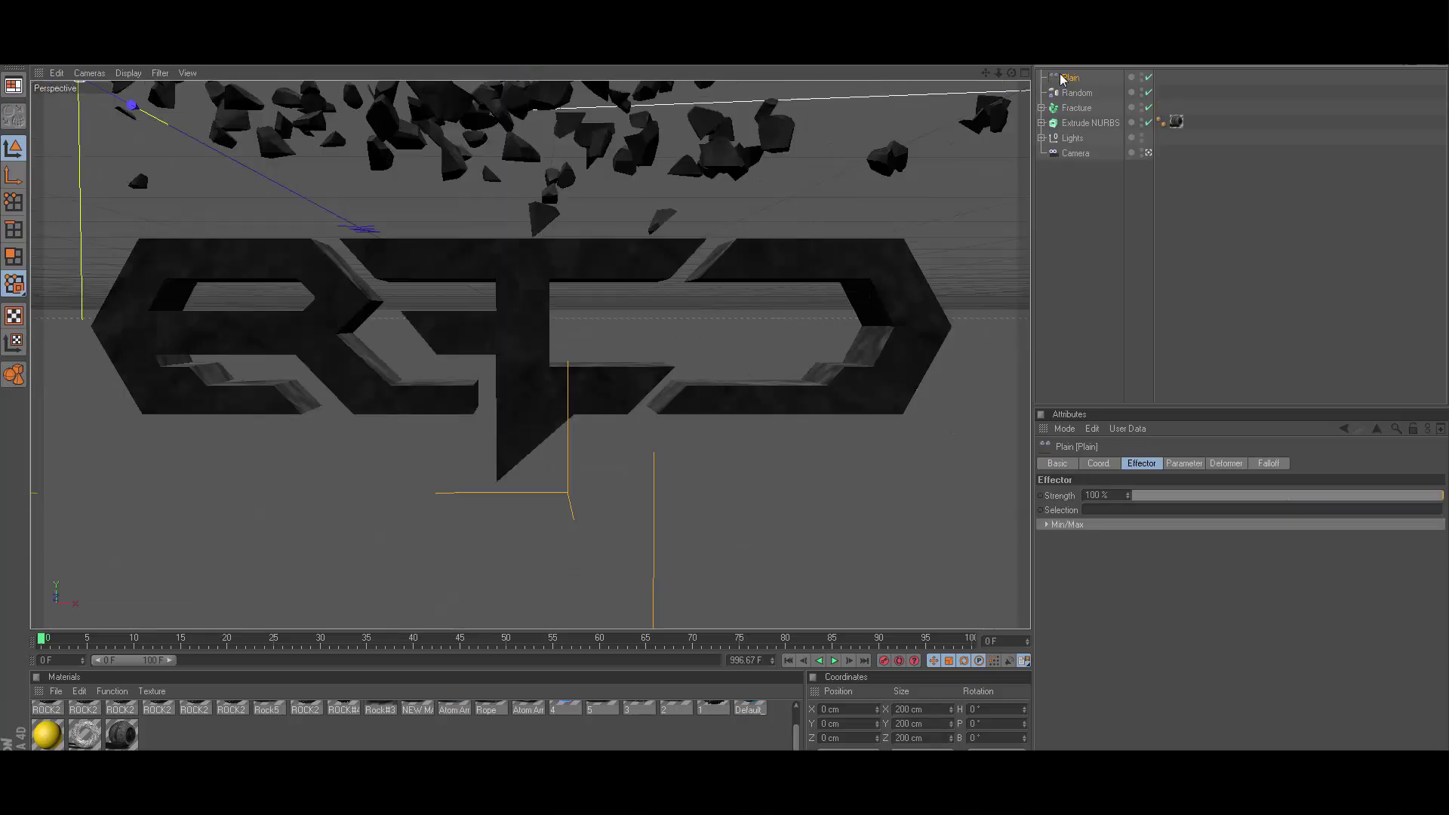
left_click(1190, 464)
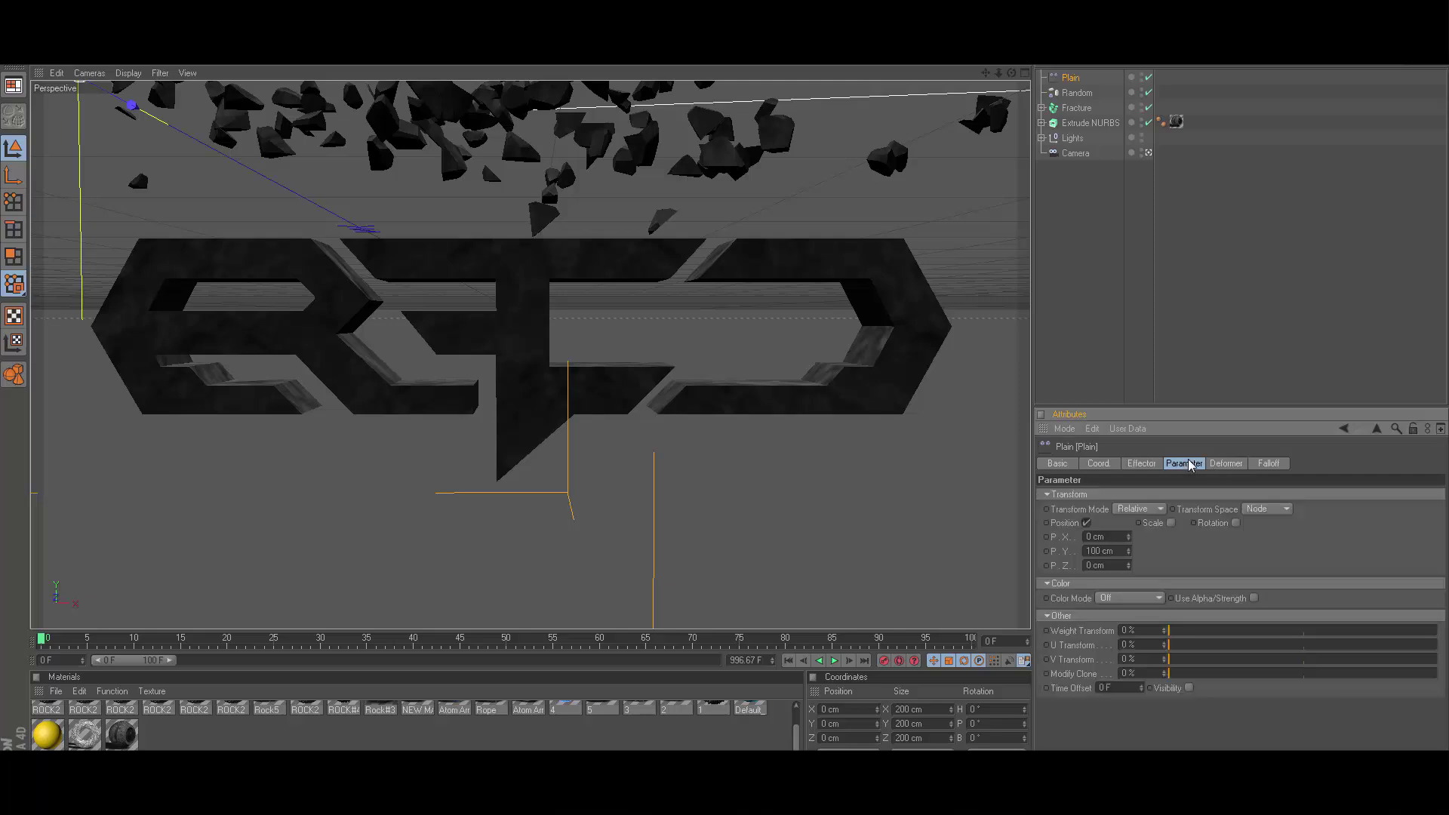
left_click(1085, 522)
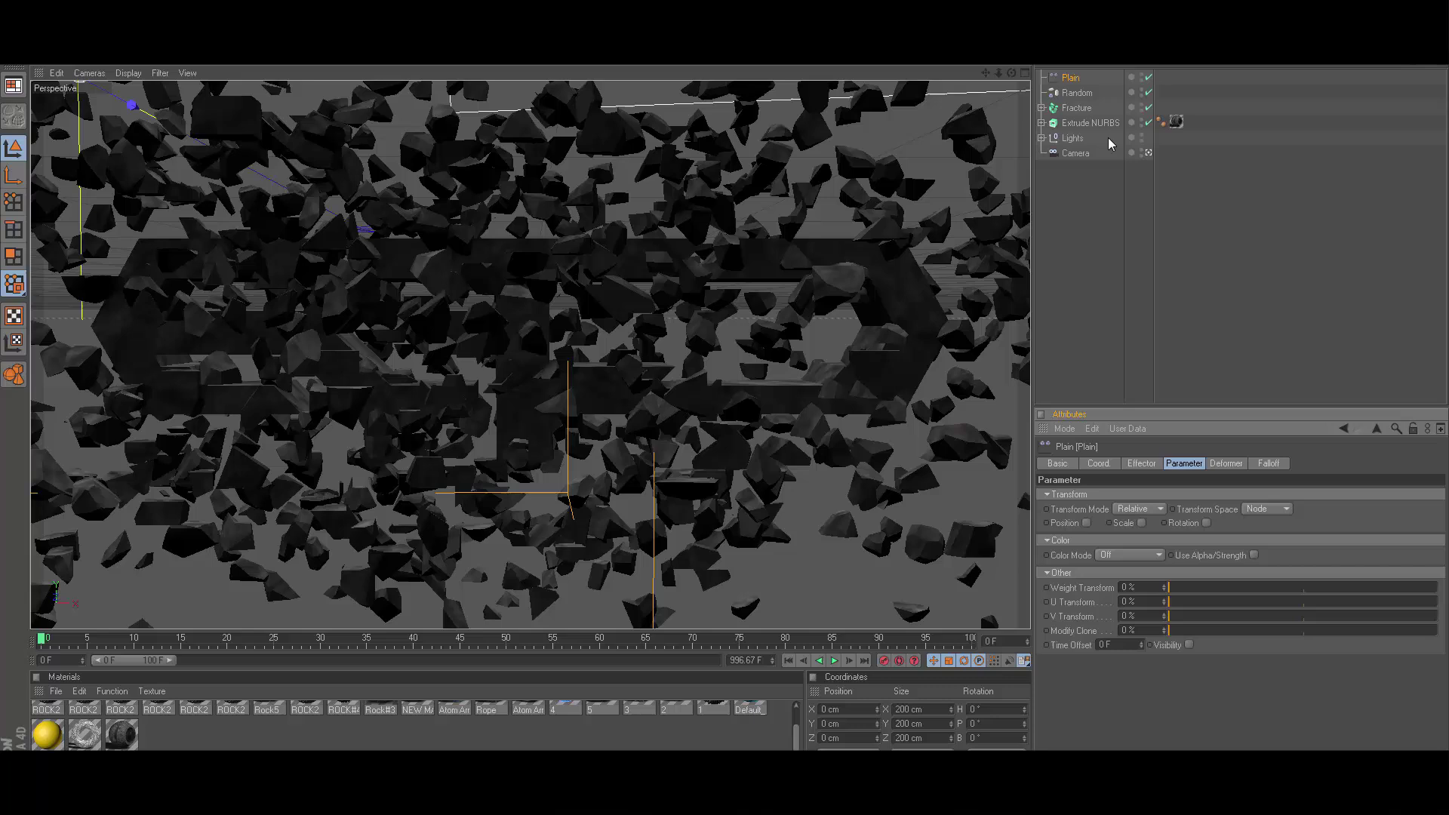
Enable Scale with Uniform Scale on the Plain effector and set the scale to -1
left_click(1077, 92)
left_click(1071, 77)
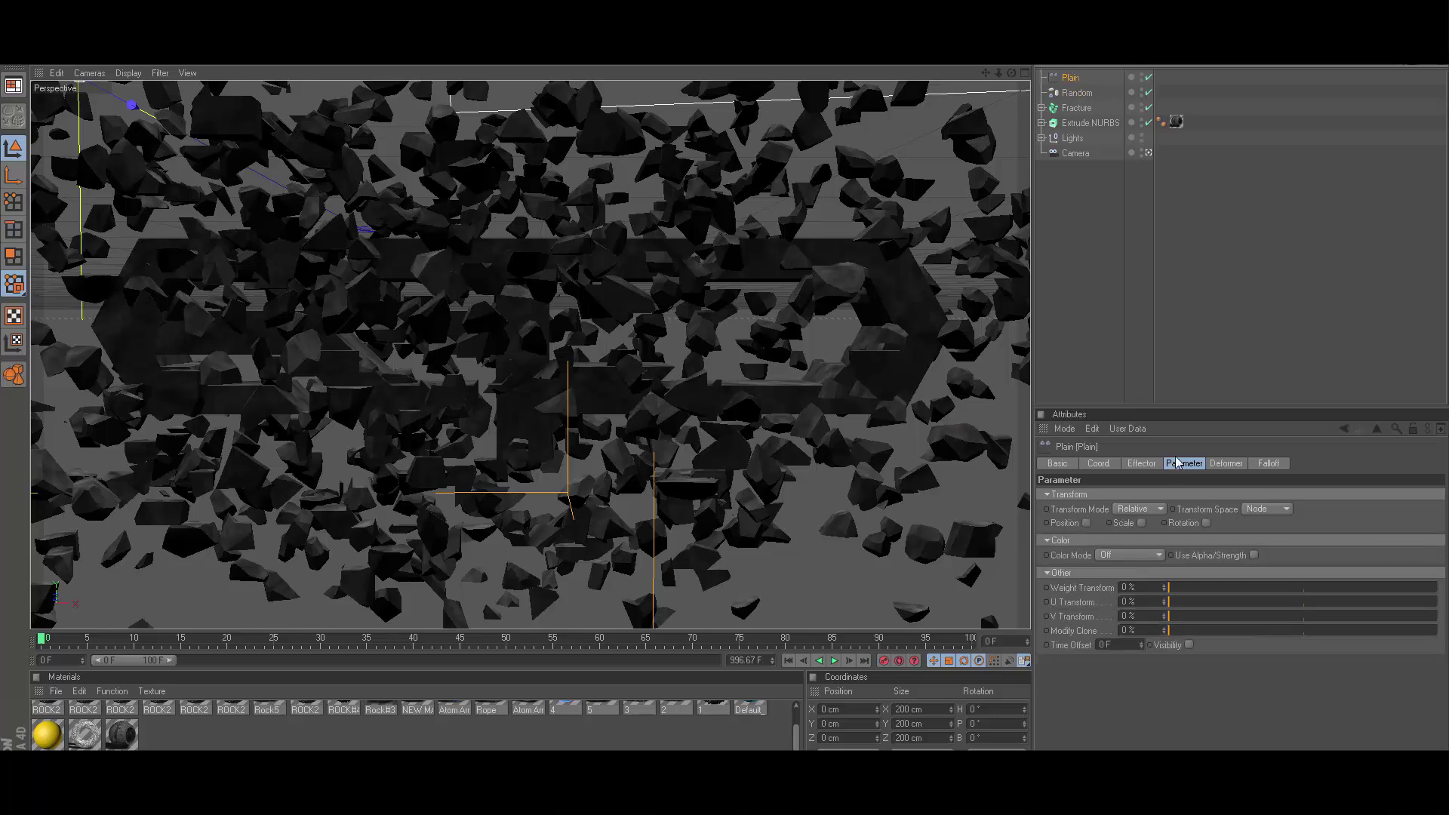
left_click(1142, 523)
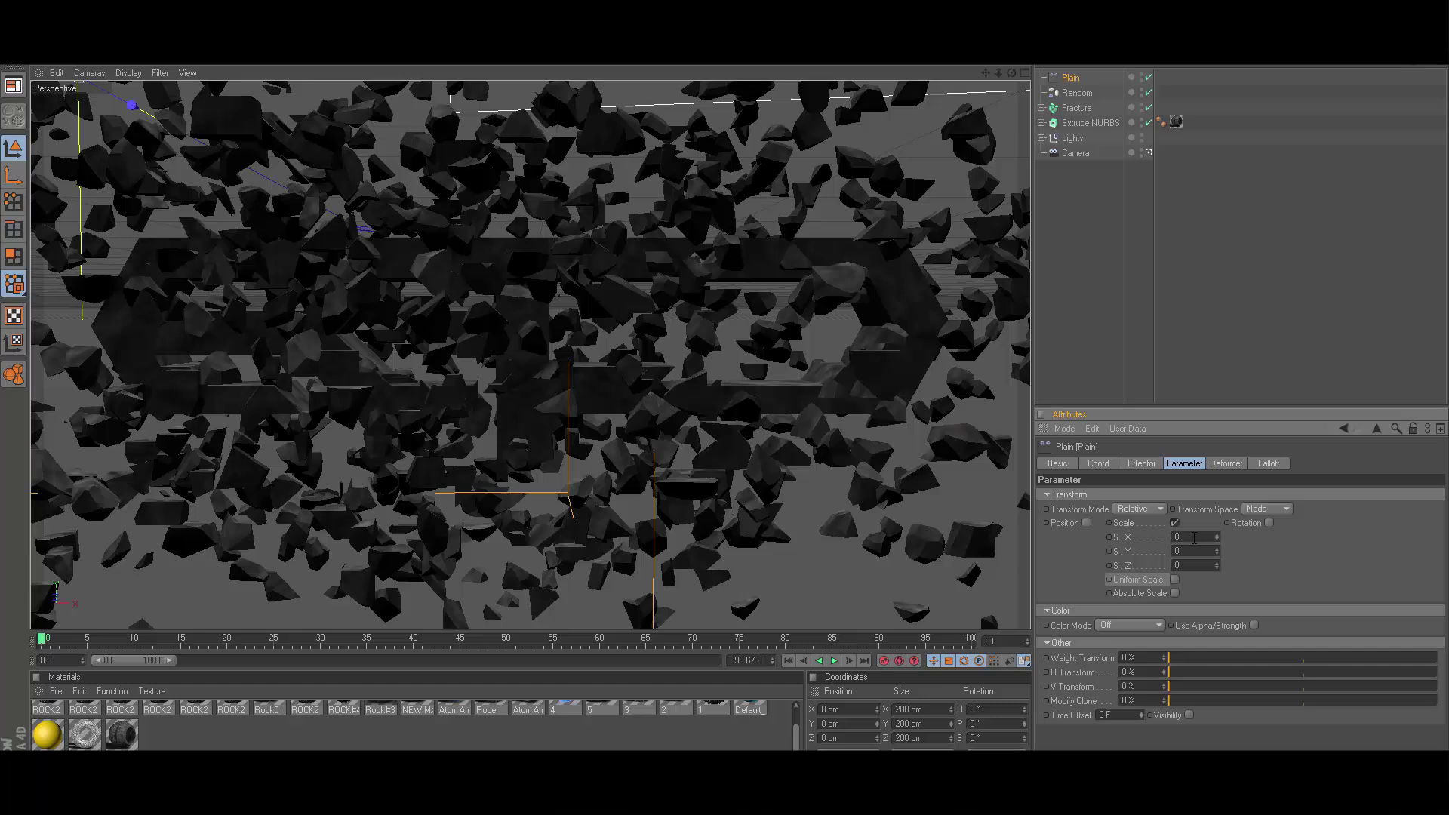
left_click(1175, 580)
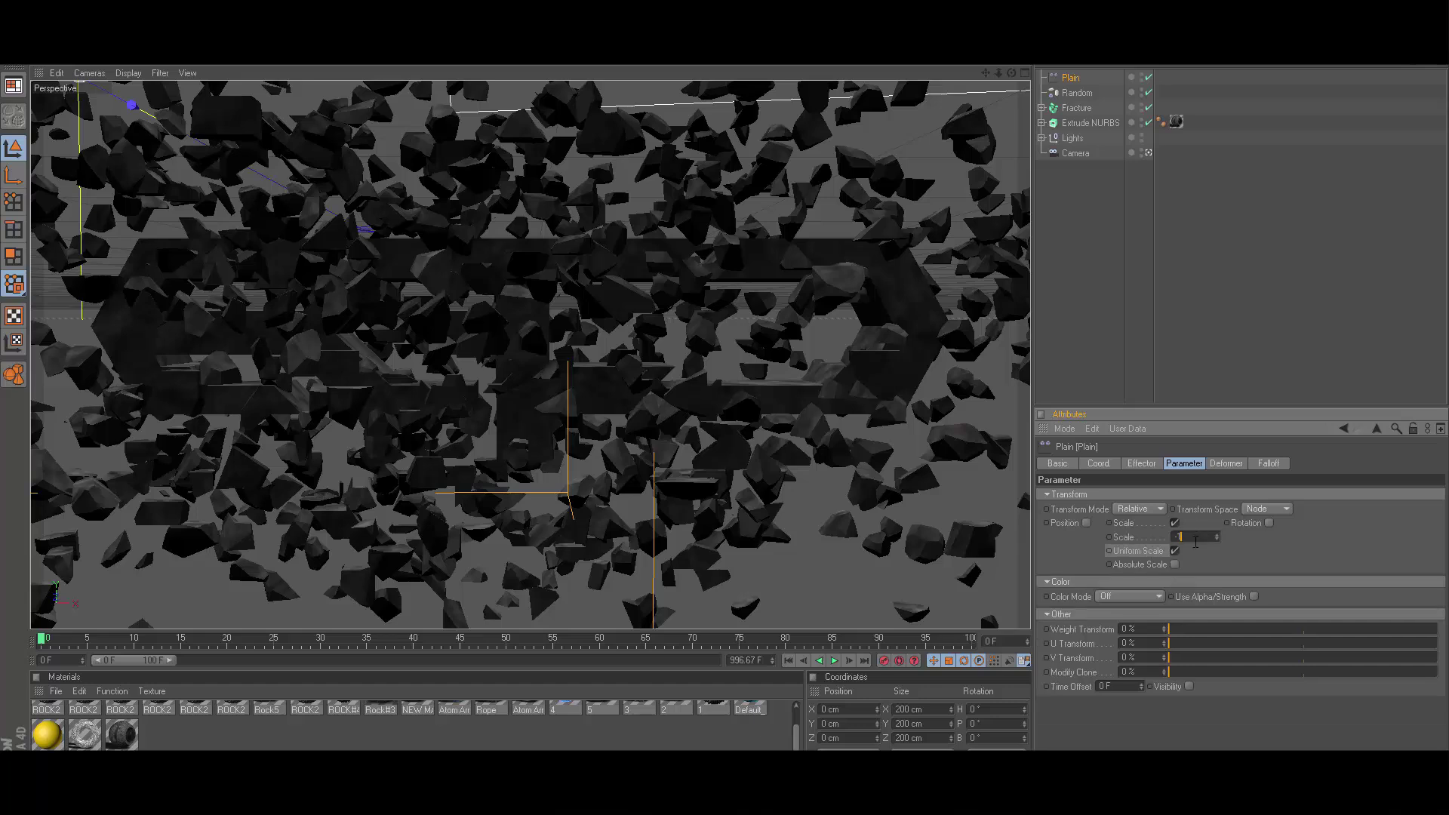
key("Return")
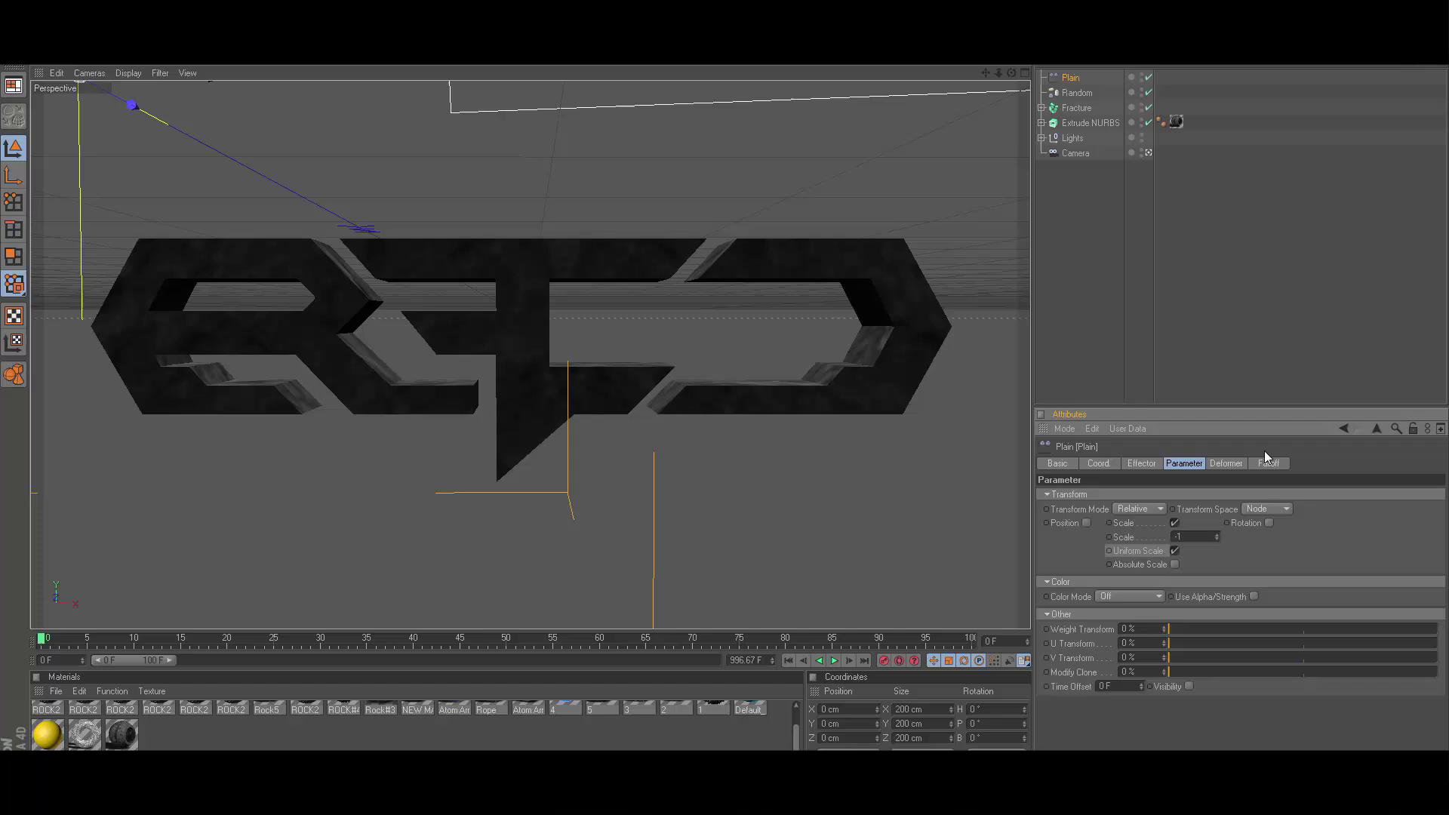
Set the Plain effector's falloff shape to Sphere
left_click(1273, 464)
left_click(1098, 497)
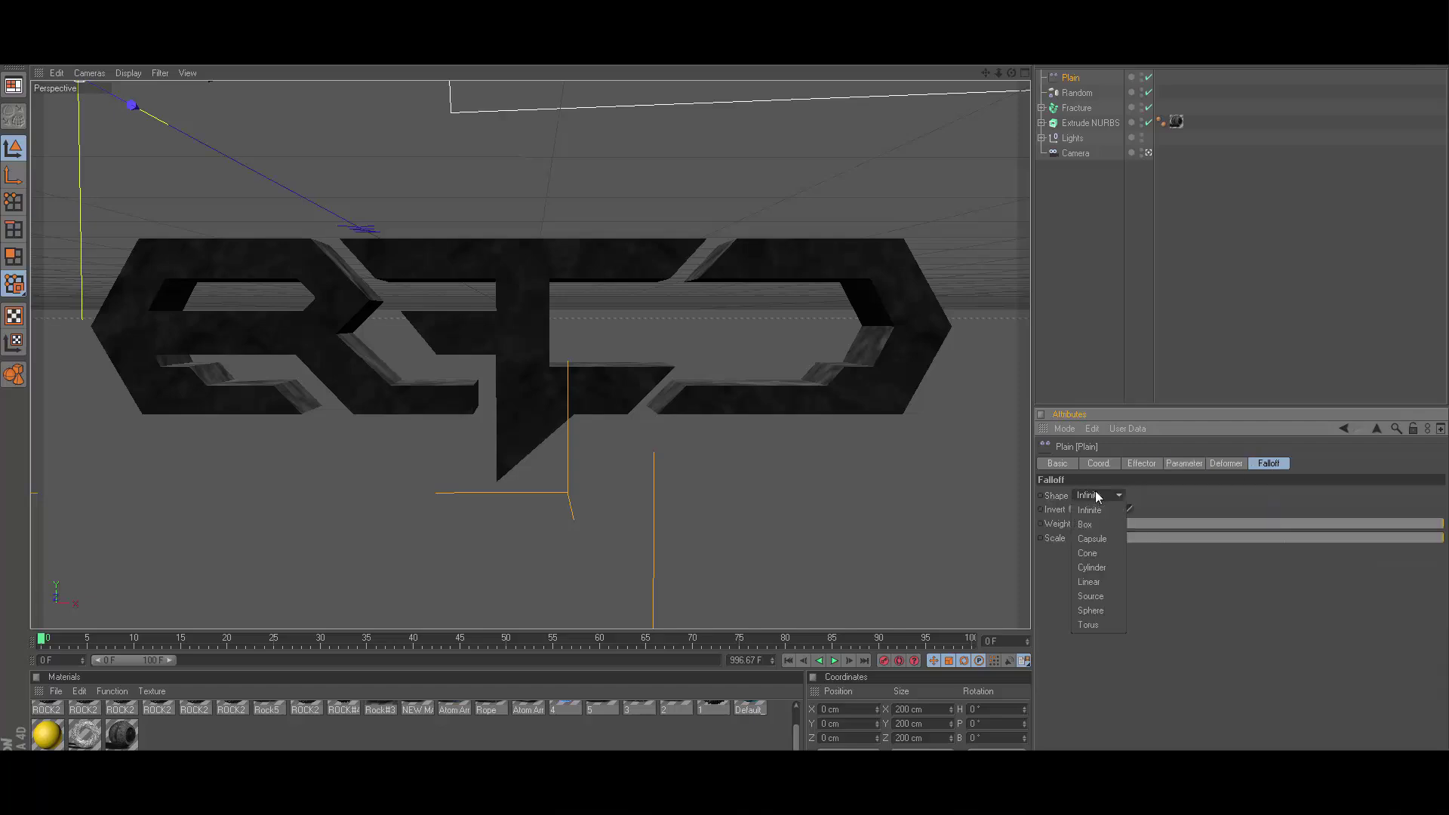
left_click(1104, 610)
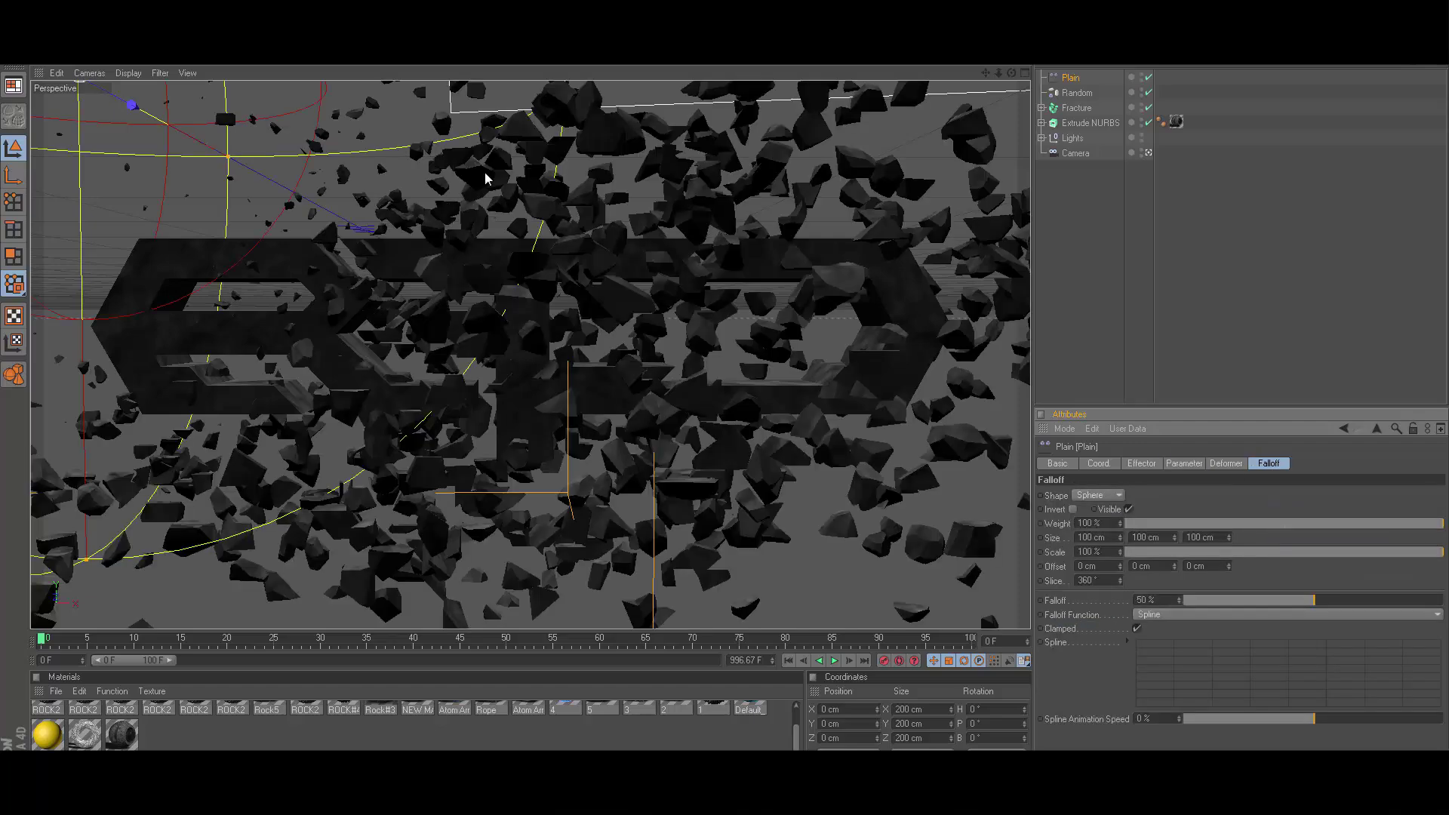
Place the Plain effector's spherical falloff over the logo's left end and scale it down to about 65.55 cm
left_click(1075, 79)
left_click_drag(375, 162, 453, 321)
left_click_drag(158, 235, 231, 321)
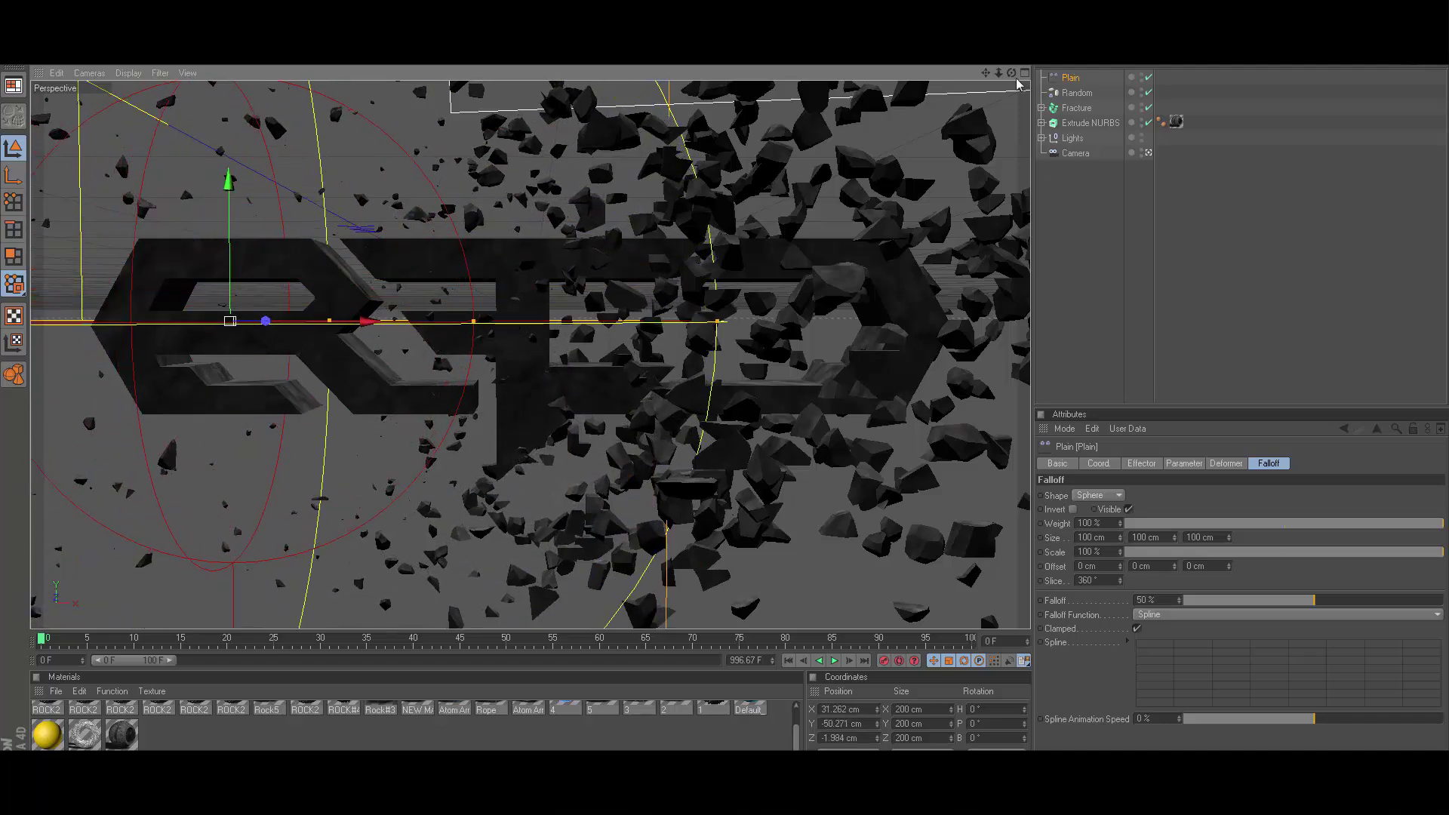
left_click_drag(1012, 73, 1011, 98)
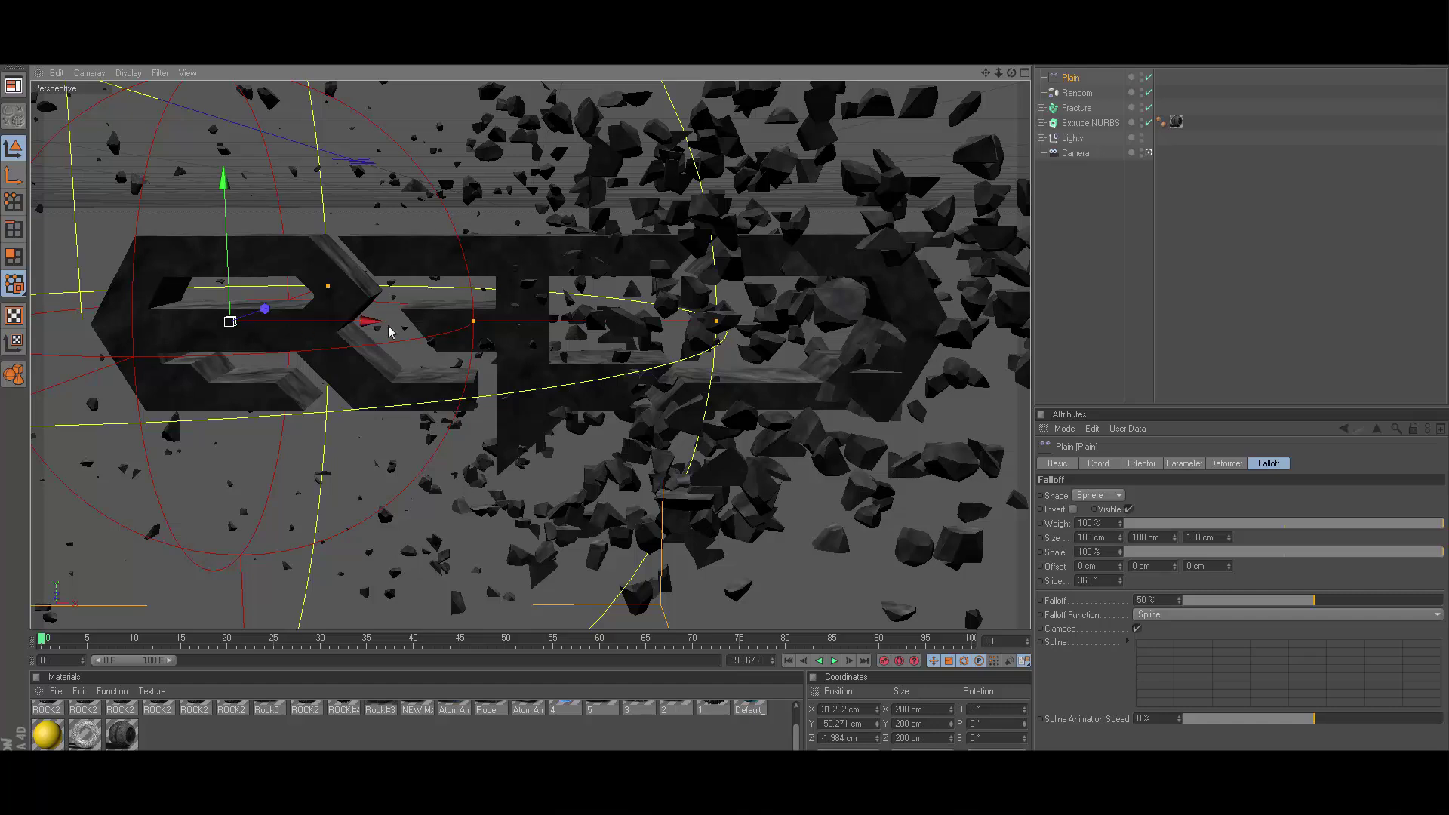
left_click_drag(269, 317, 254, 313)
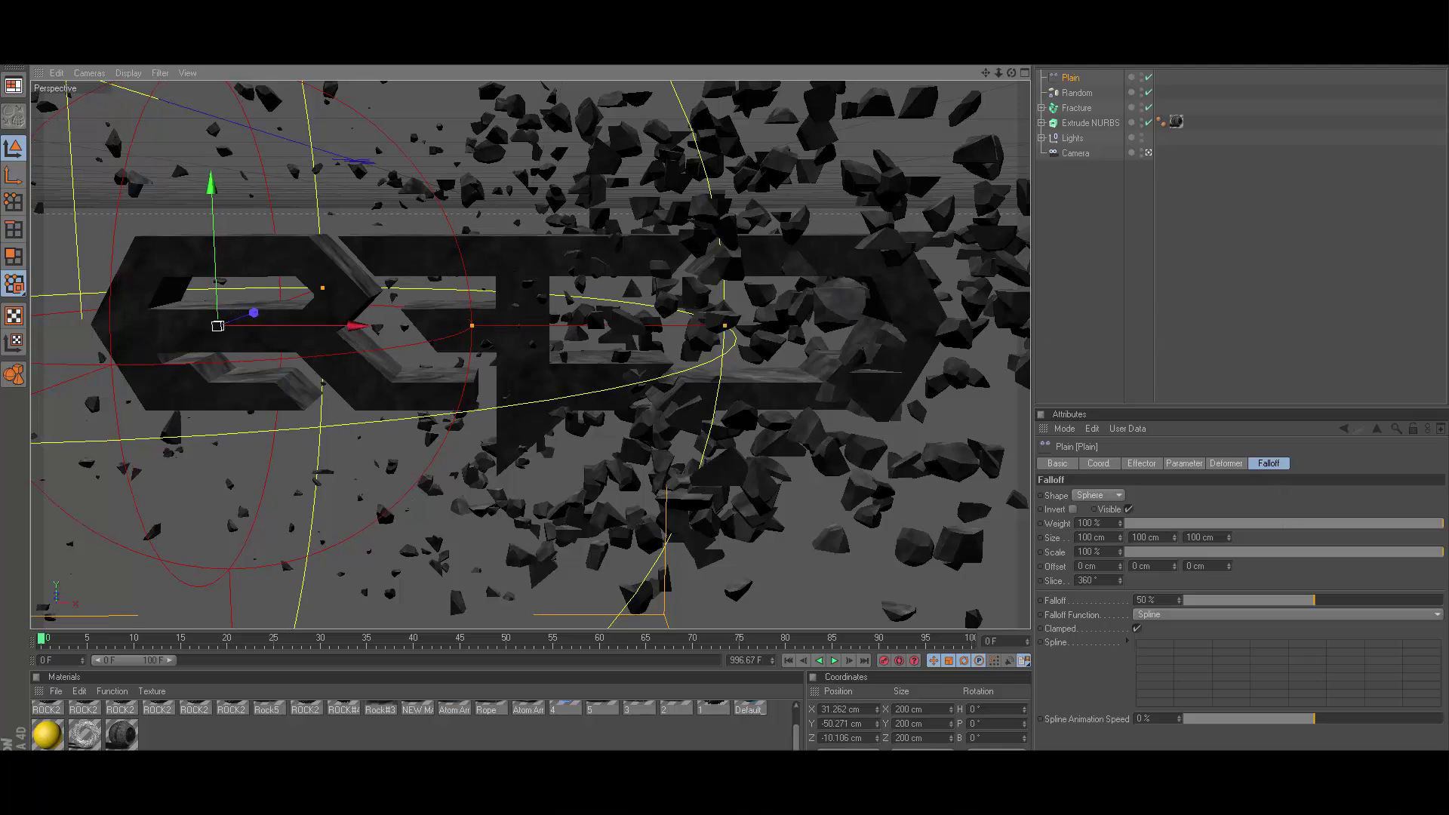
key("t")
mouse_move(217, 329)
left_mouse_down()
mouse_move(155, 329)
mouse_move(252, 313)
mouse_move(238, 319)
left_mouse_up()
key("e")
Duplicate the Plain effector twice and space the copies along X over the logo's middle and right end, the last at about 140.4 cm
left_click(1072, 78)
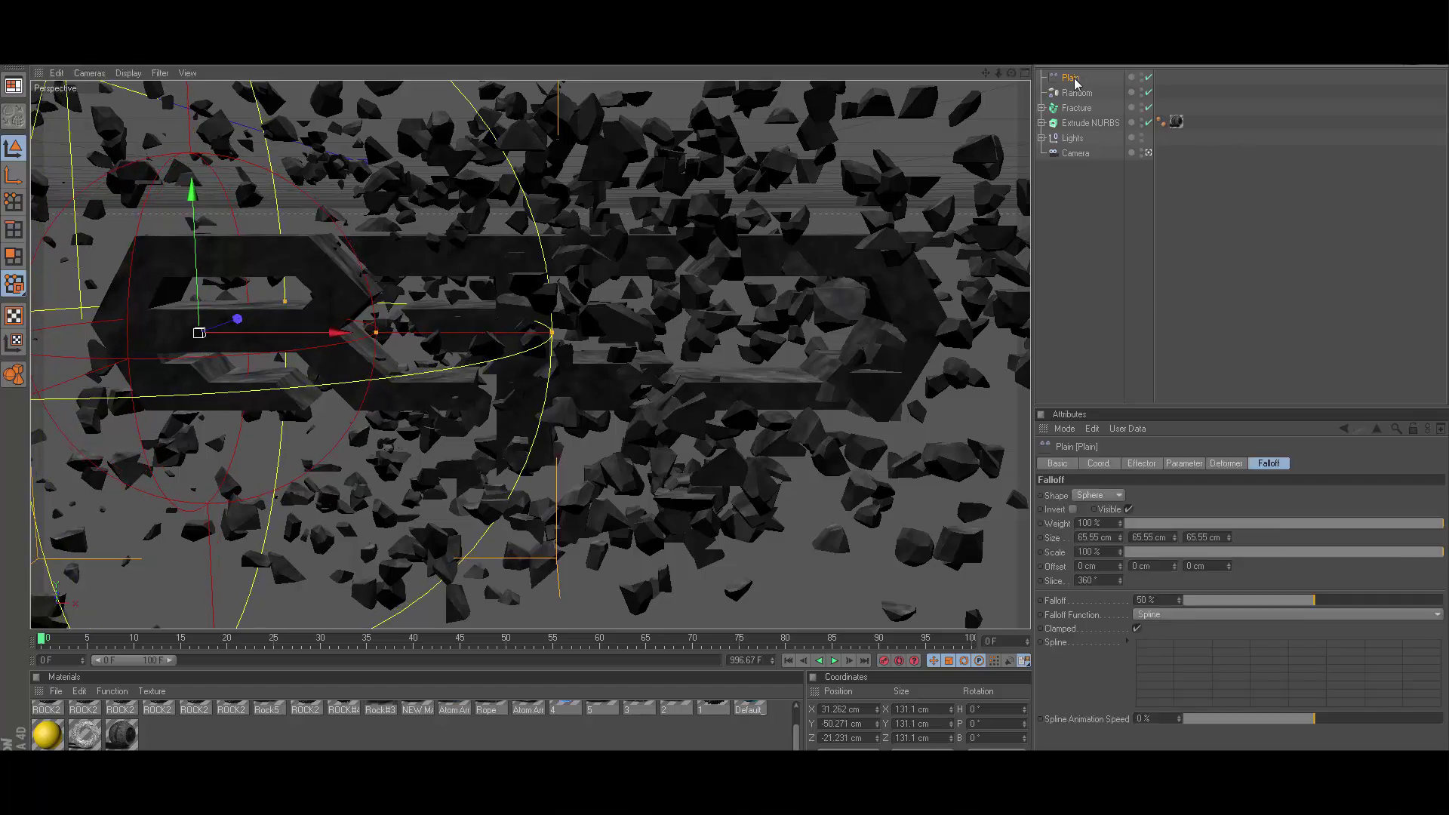
key("ctrl+c")
key("ctrl+v")
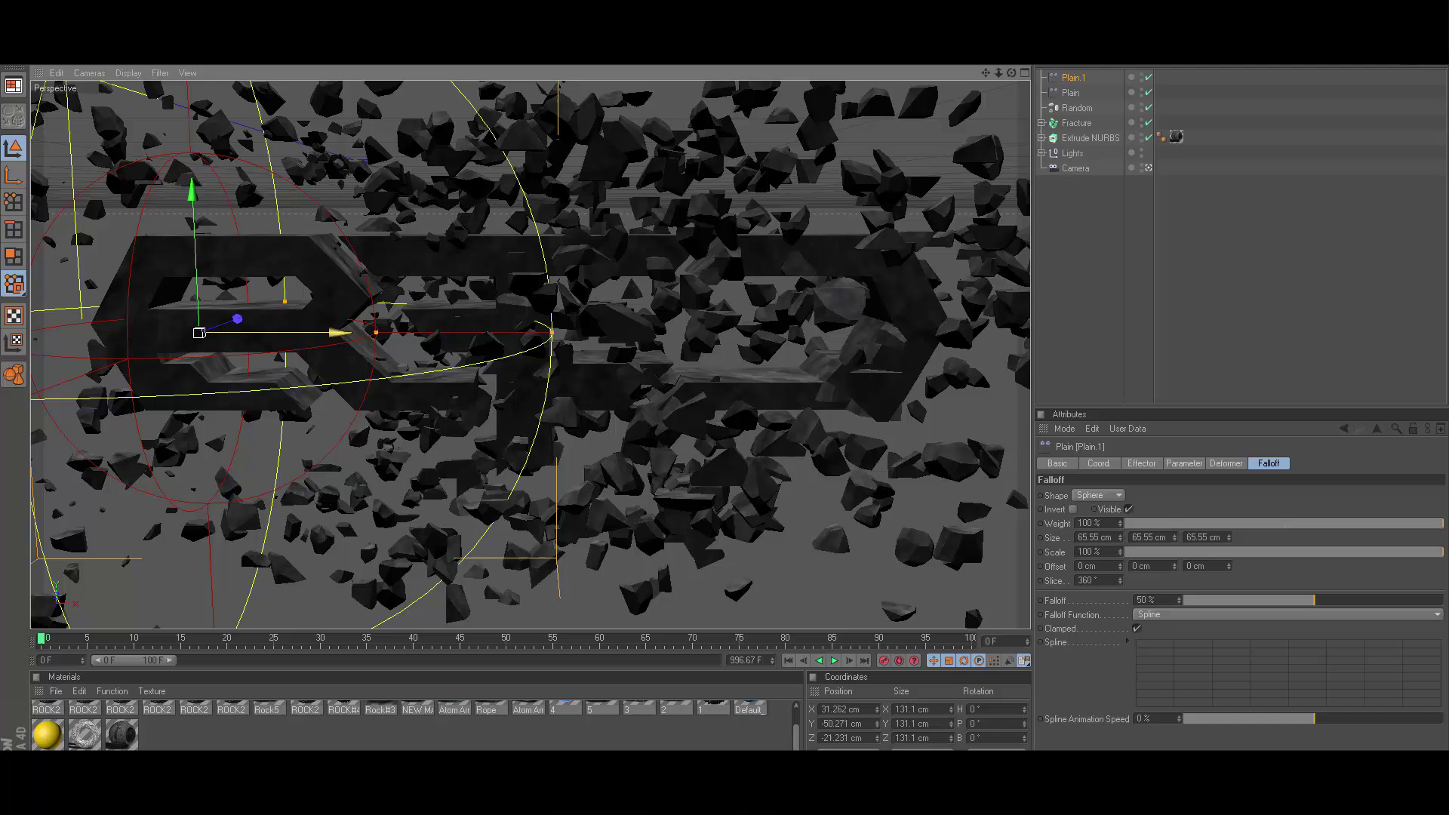
left_click_drag(340, 332, 930, 332)
key("ctrl+c")
key("ctrl+v")
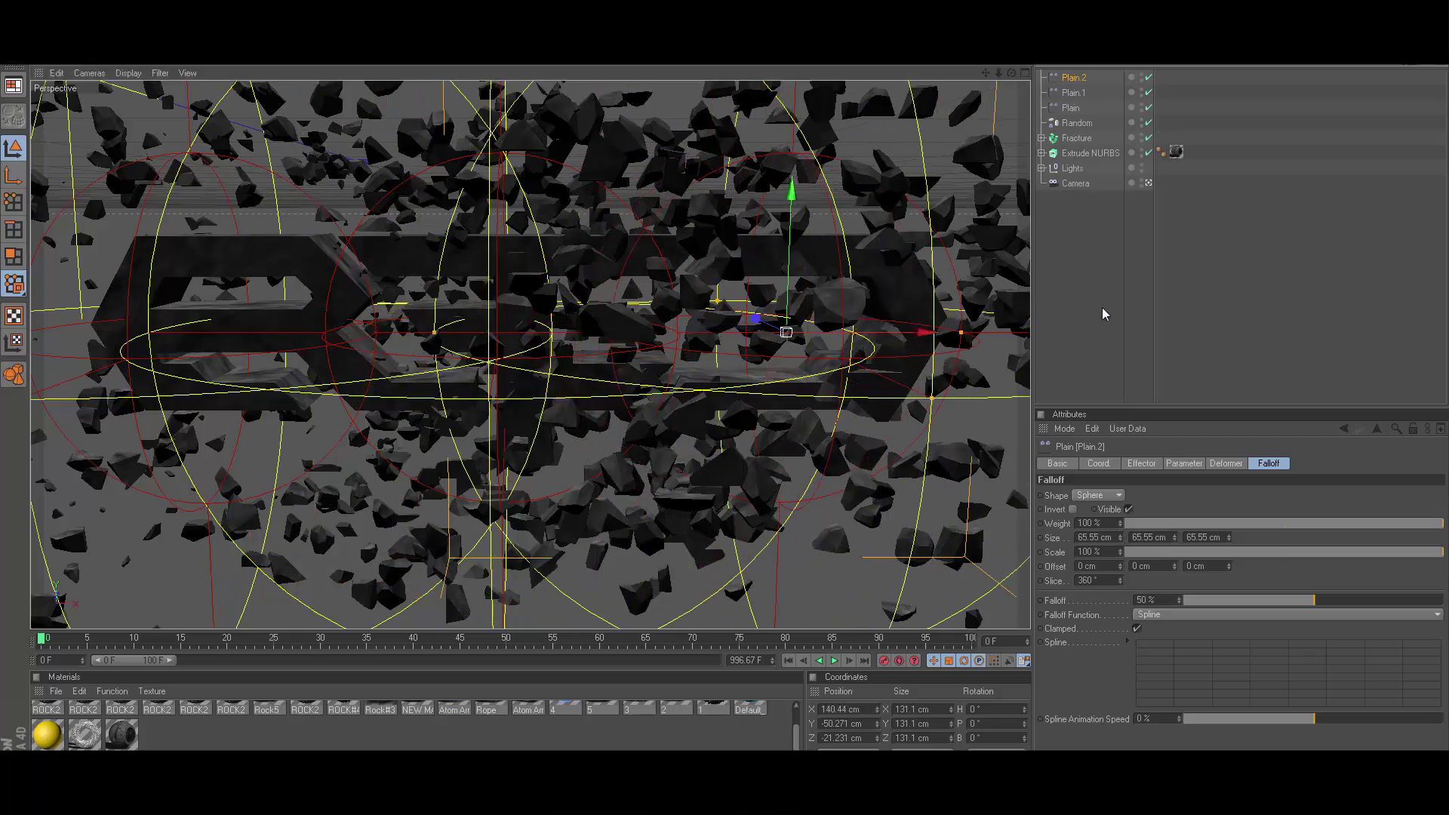
left_click(1104, 314)
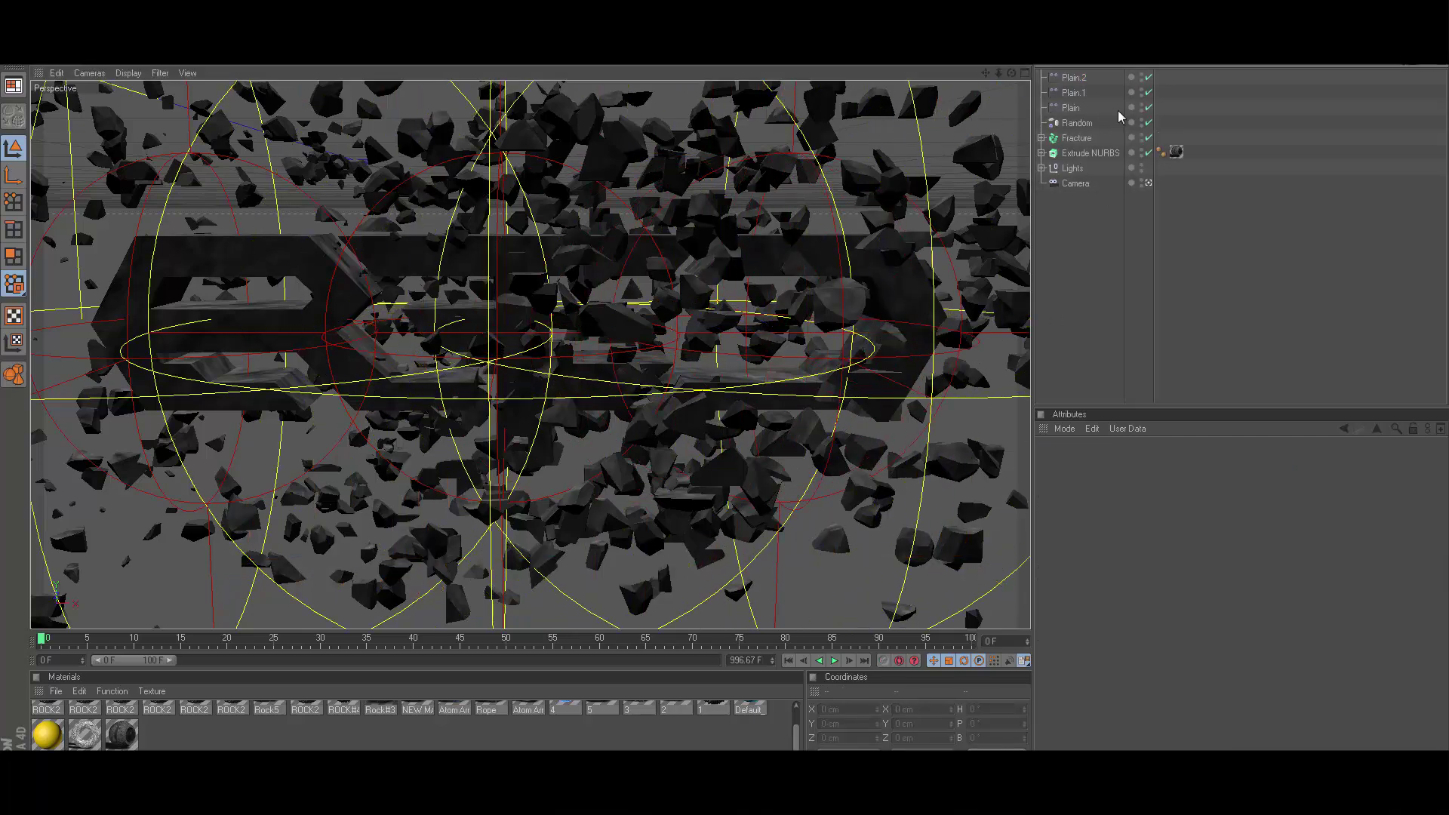
Add the Plain.1 and Plain.2 effectors to the Fracture object's effectors list
left_click(1082, 143)
left_click(1223, 463)
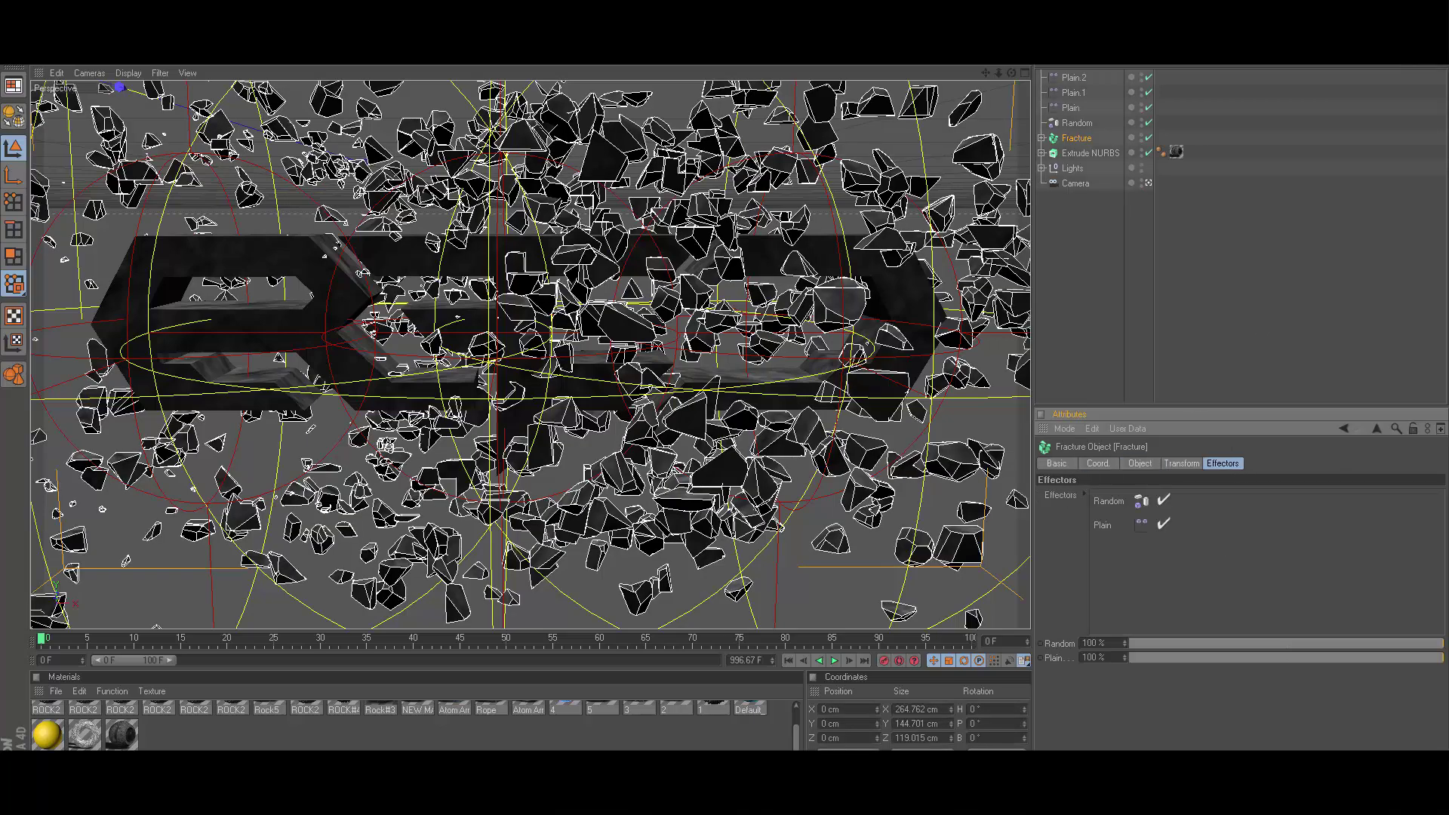
left_click_drag(1081, 91, 1254, 566)
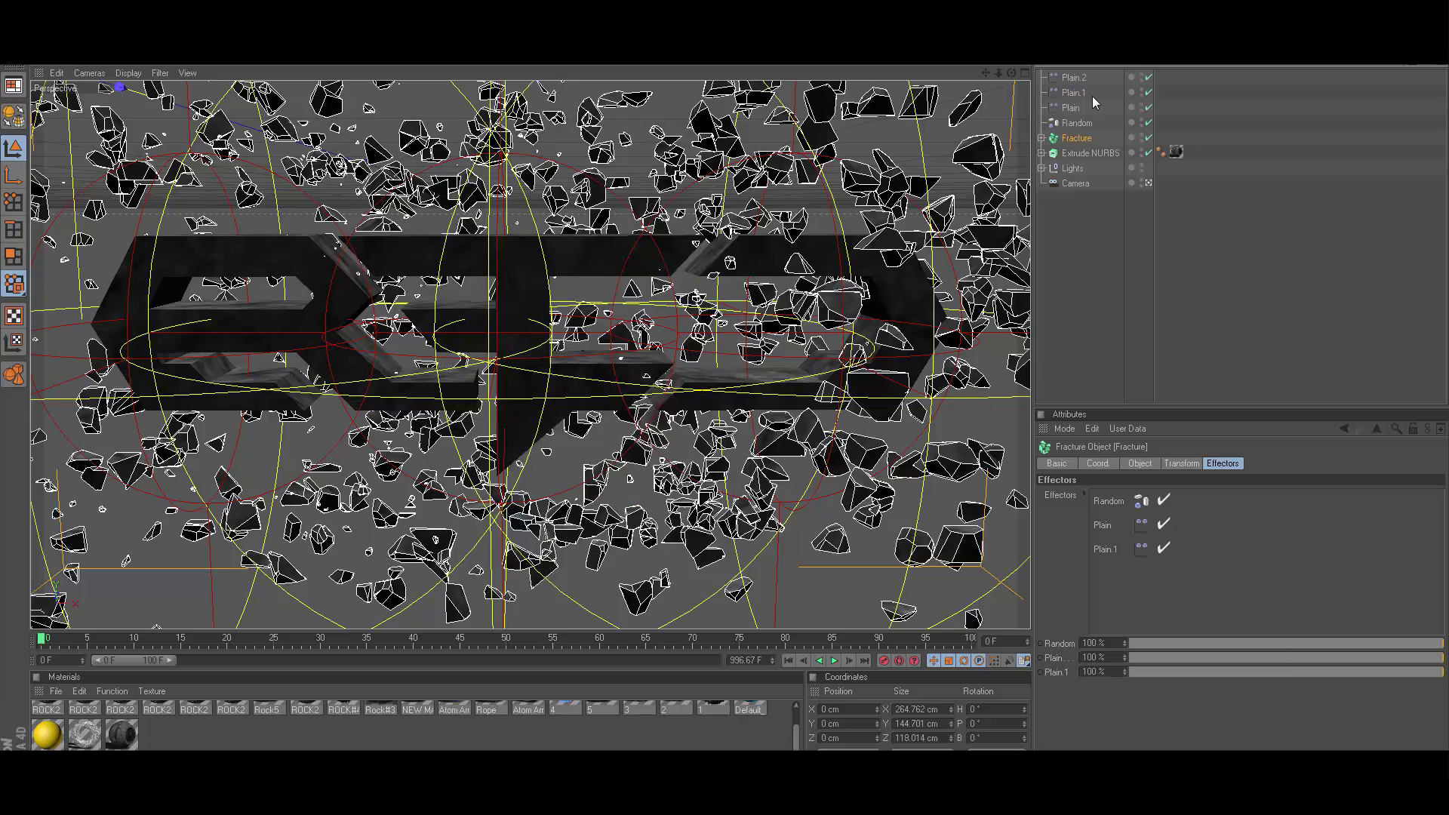
left_click_drag(1076, 79, 1172, 597)
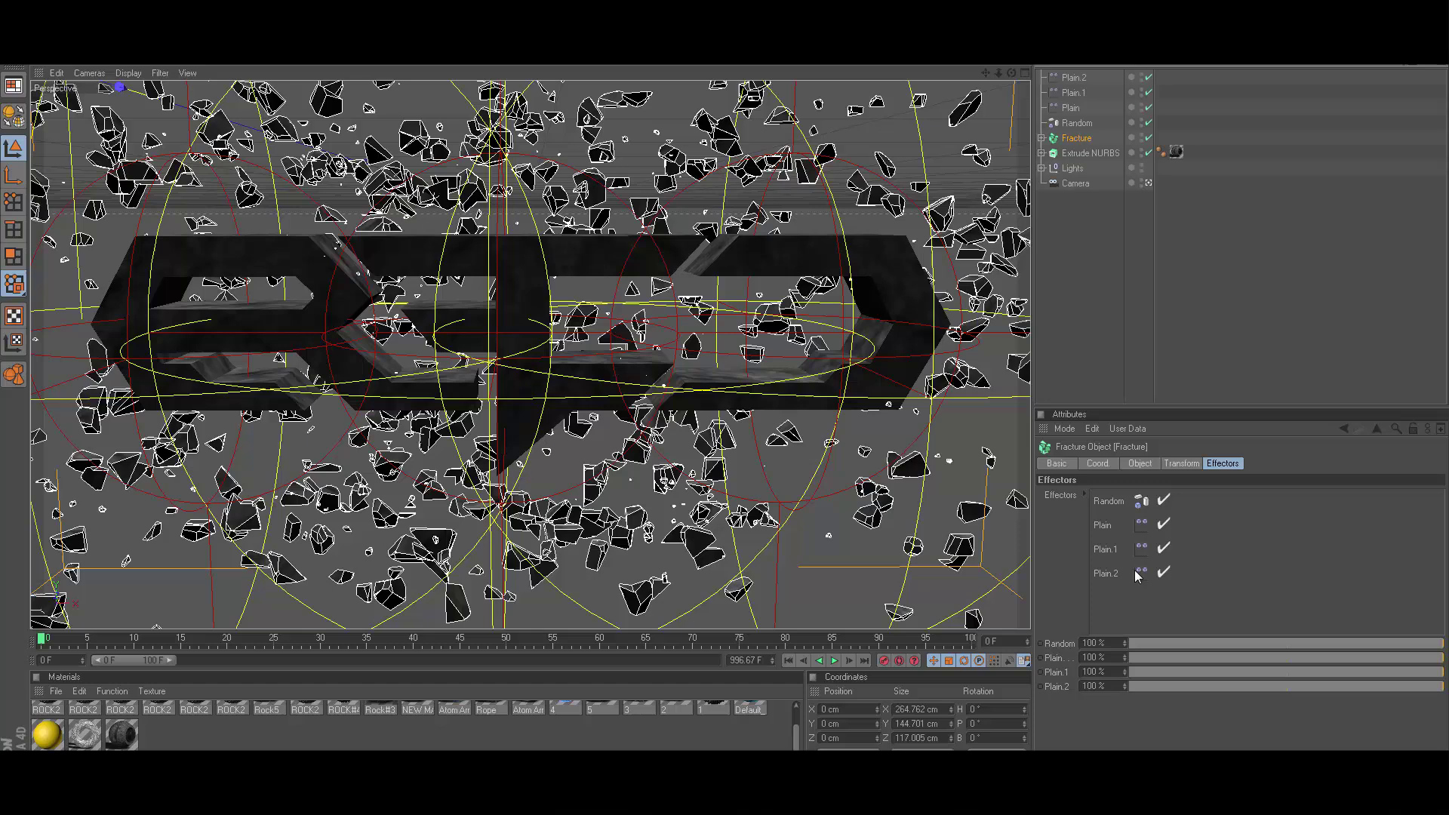
left_click(1174, 300)
Scale the three Plain effectors down together slightly and recentre them over the logo at about X 88.4, Y -51.1, Z -21.4 cm
left_click(1084, 80)
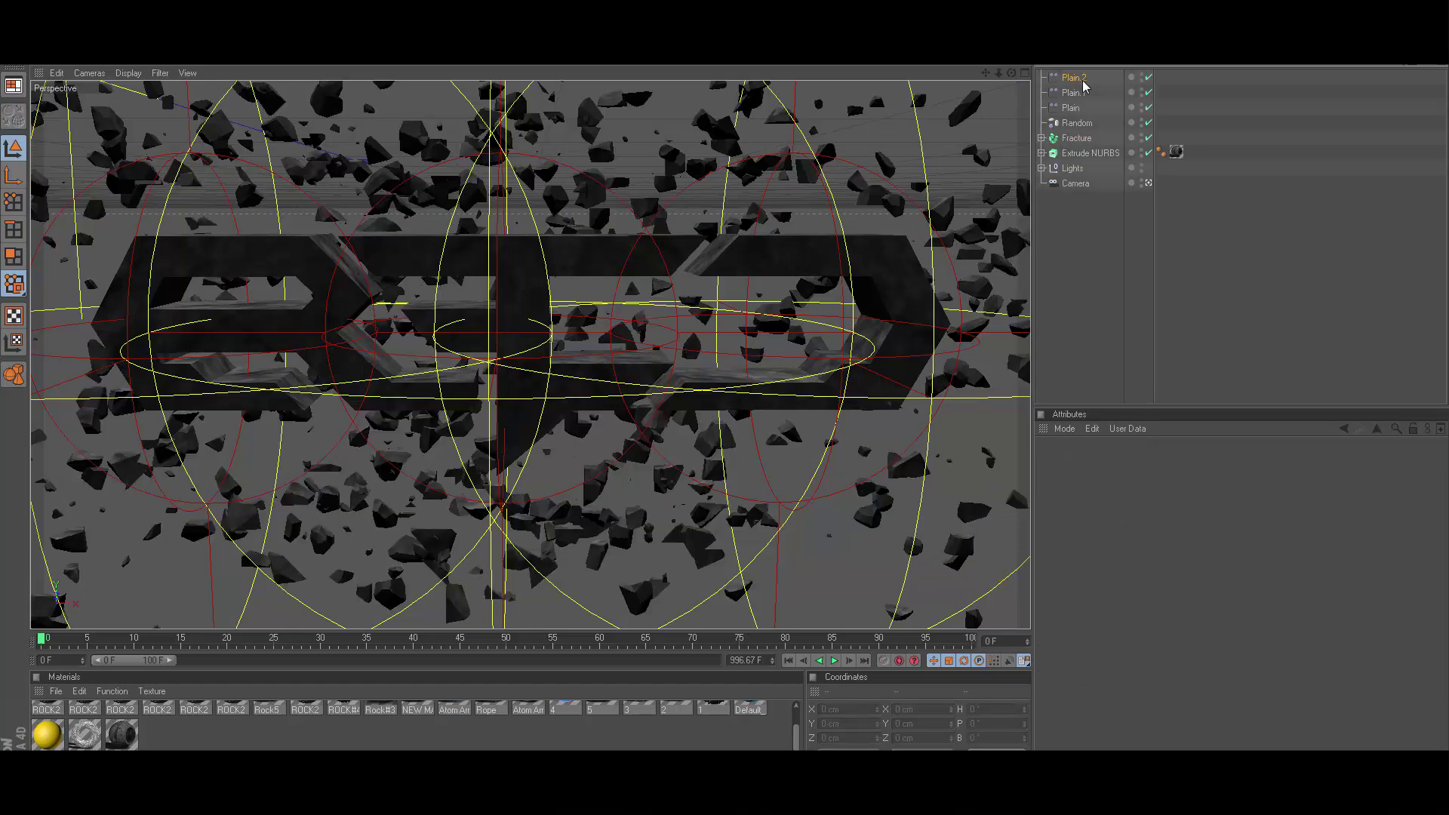
left_click(1074, 108, "shift")
left_click(133, 55)
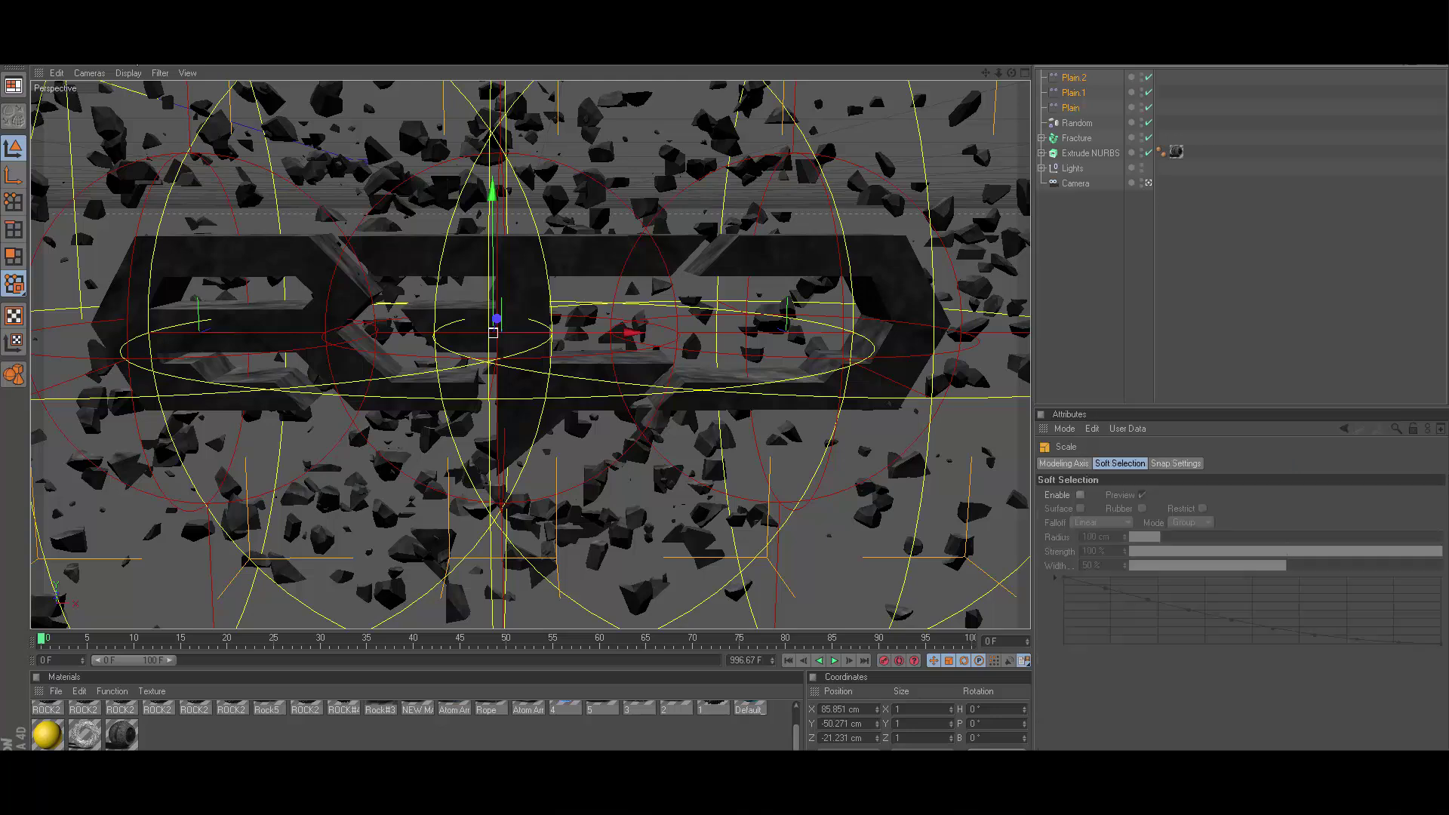
left_click_drag(489, 341, 471, 335)
key("e")
left_click_drag(616, 232, 634, 233)
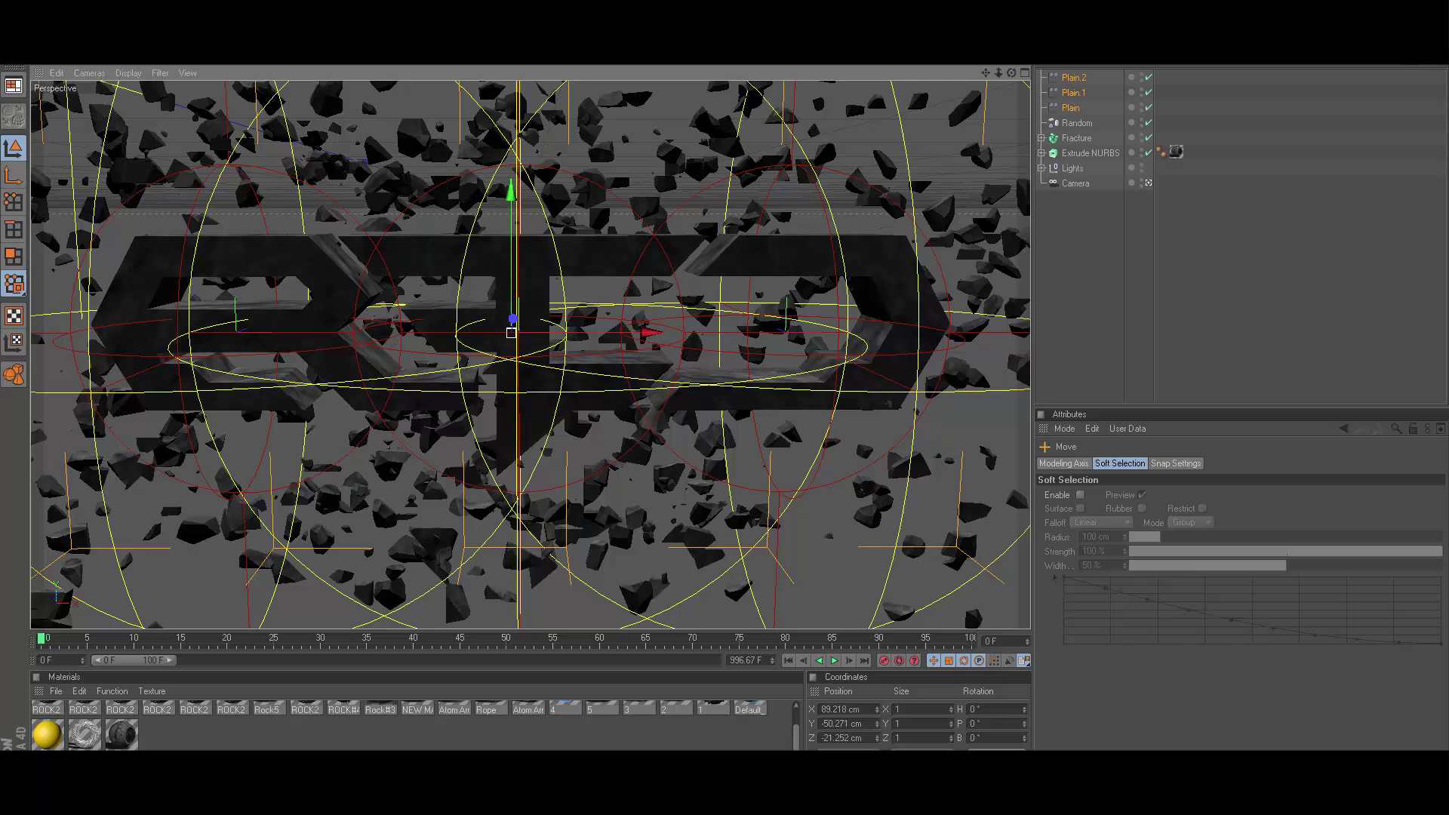
mouse_move(511, 332)
left_mouse_down()
mouse_move(502, 250)
mouse_move(507, 337)
left_mouse_up()
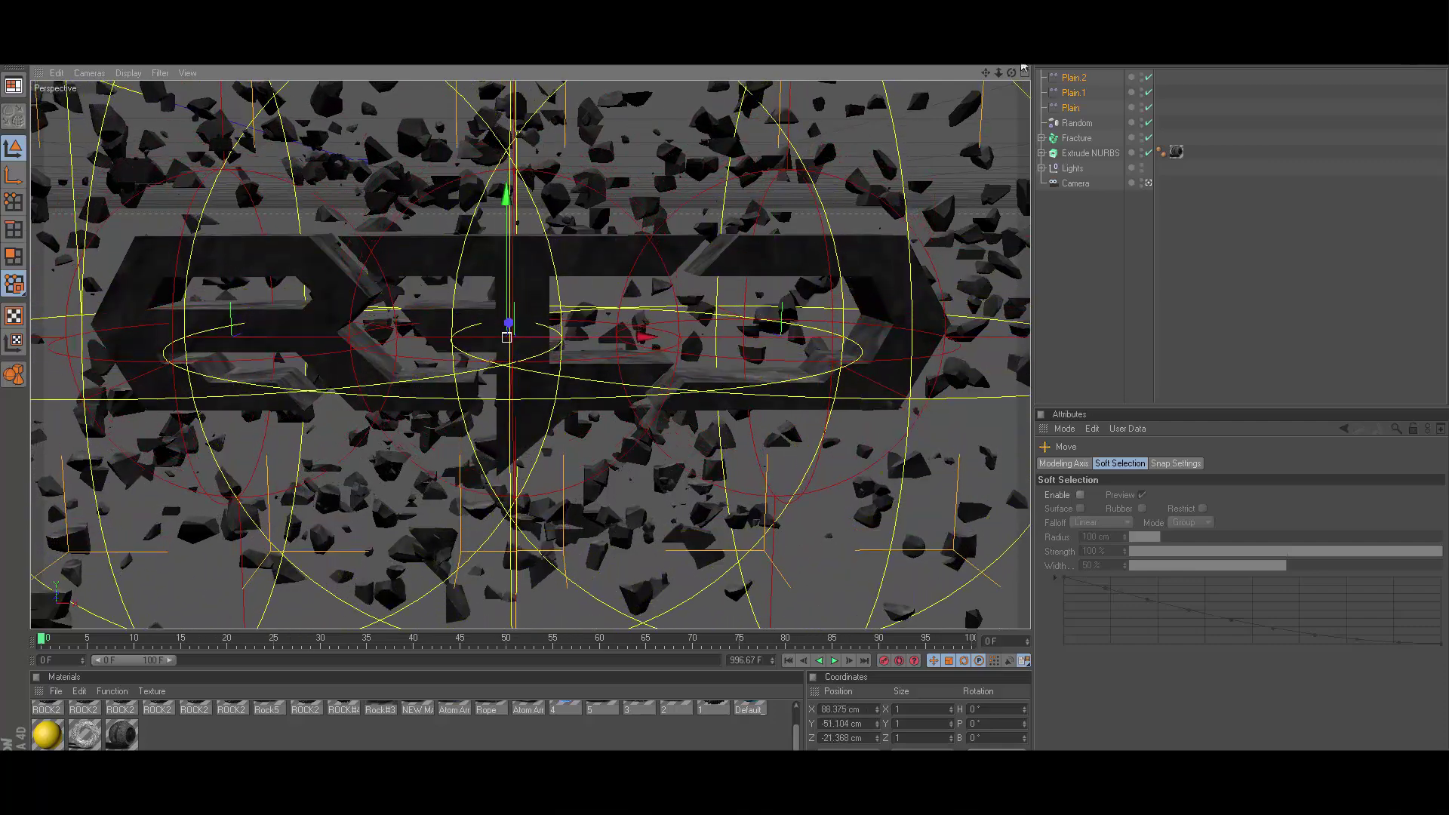
left_click_drag(1011, 73, 669, 278)
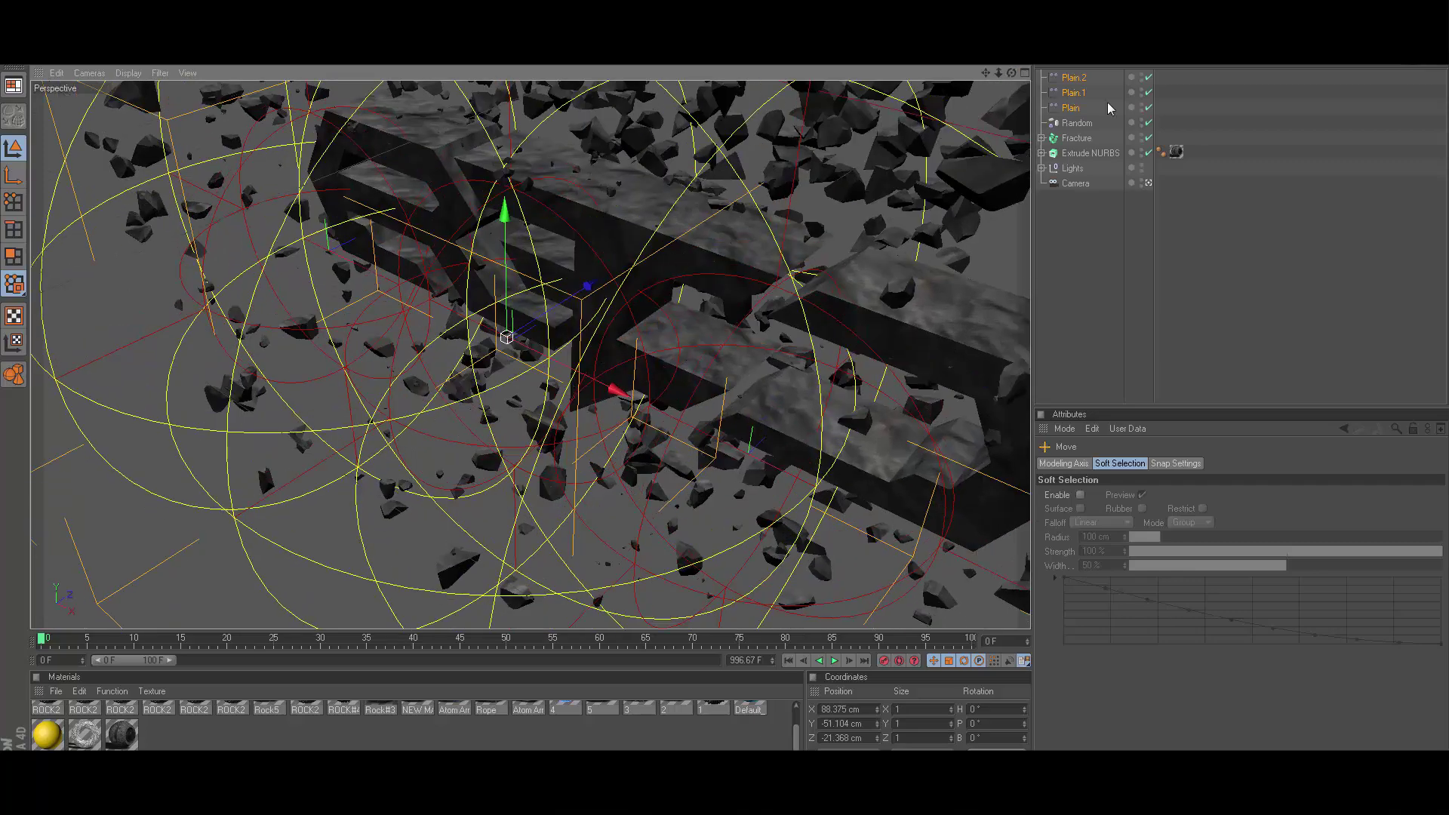
left_click_drag(1011, 73, 652, 336)
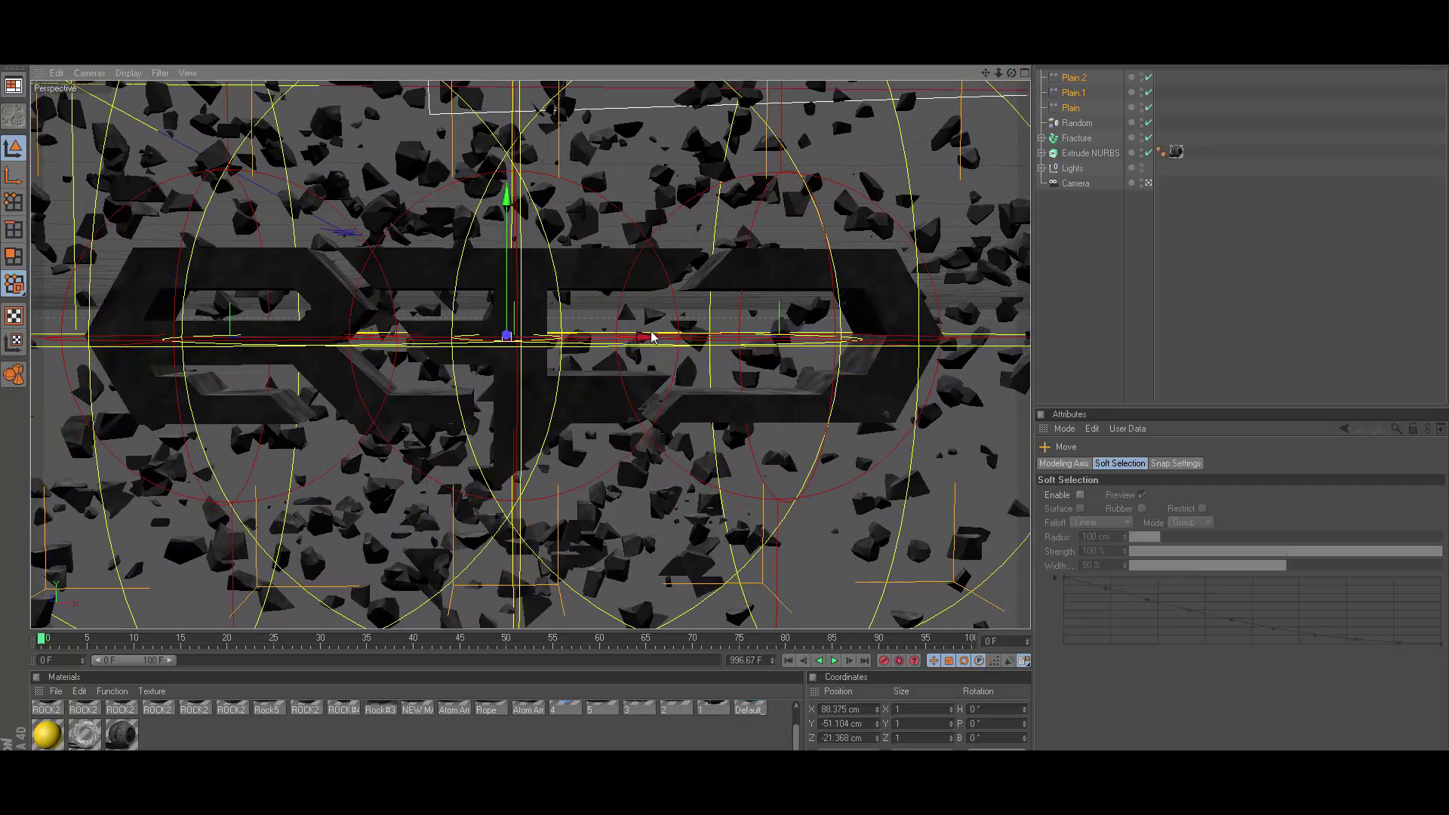
Reduce the Random effector's strength to 41%
left_click(1077, 123)
left_click(1143, 463)
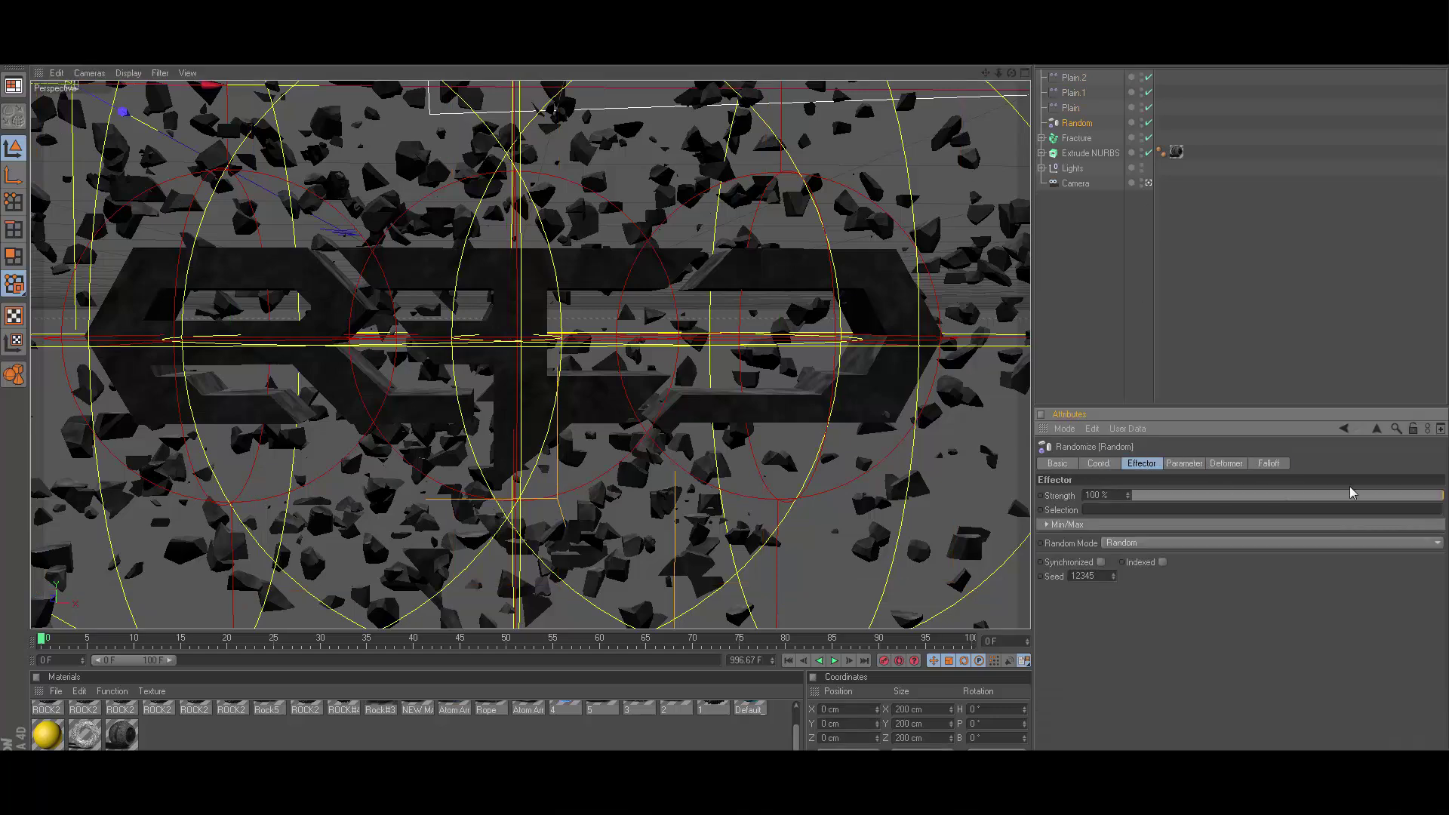
left_click_drag(1383, 495, 1266, 509)
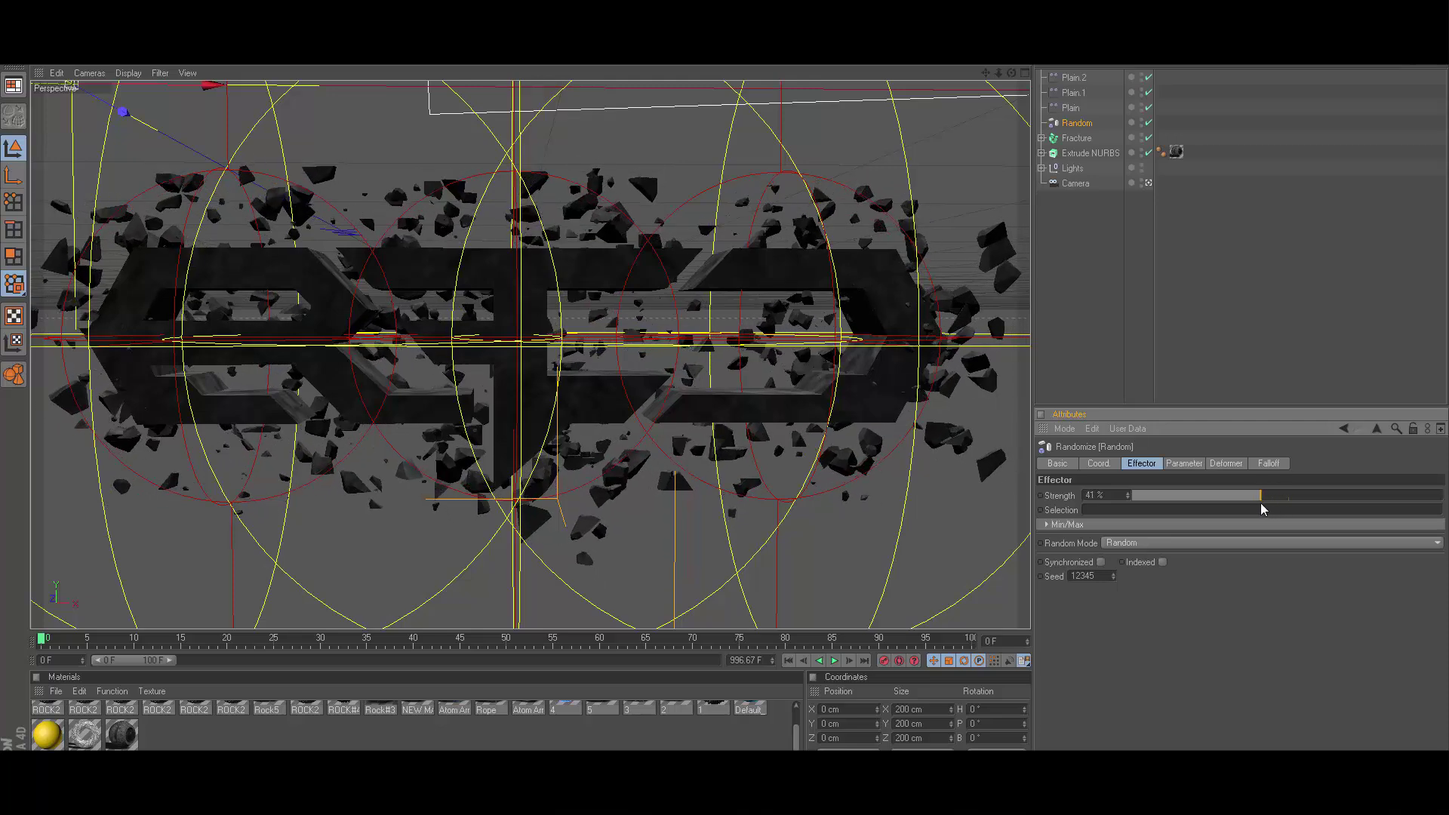
Duplicate the logo's Extrude NURBS and nest the copy inside a new Atom Array object
left_click(1130, 255)
left_click(1090, 153)
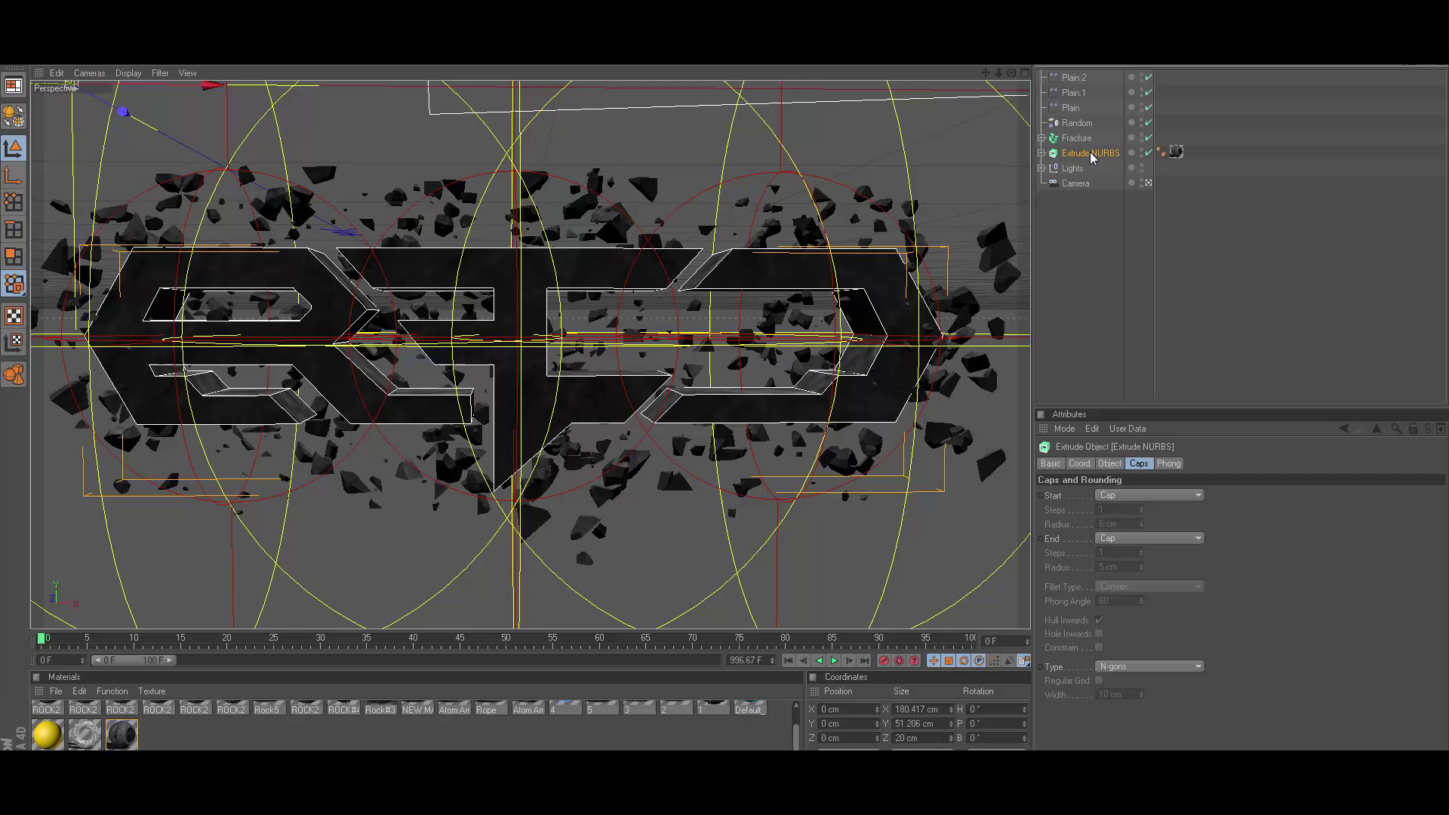
key("ctrl+v")
left_click_drag(521, 57, 673, 119)
left_click_drag(1081, 93, 1082, 78)
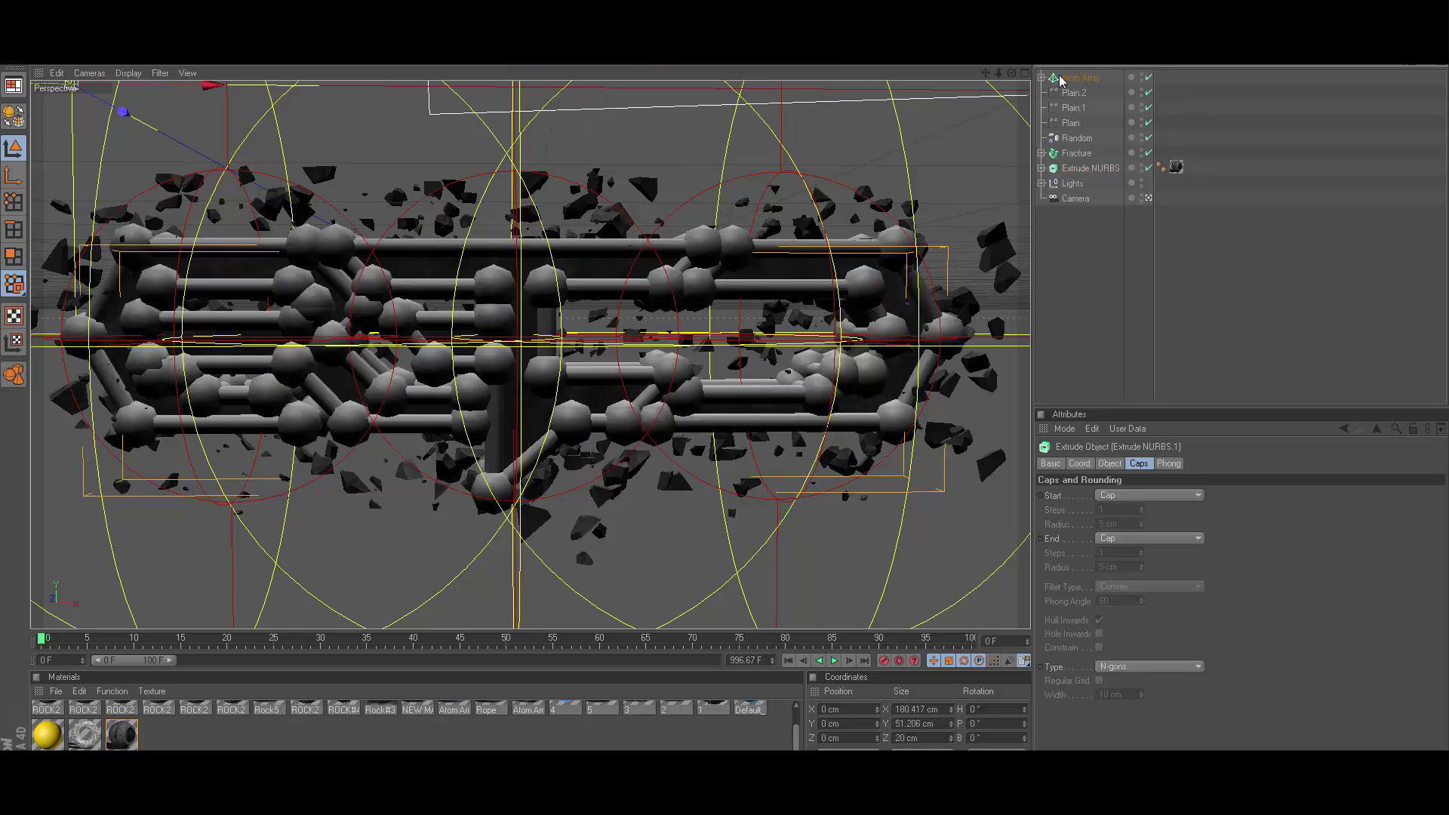
Set the Atom Array's cylinder radius and sphere radius to 0.2 cm
left_click(1143, 509)
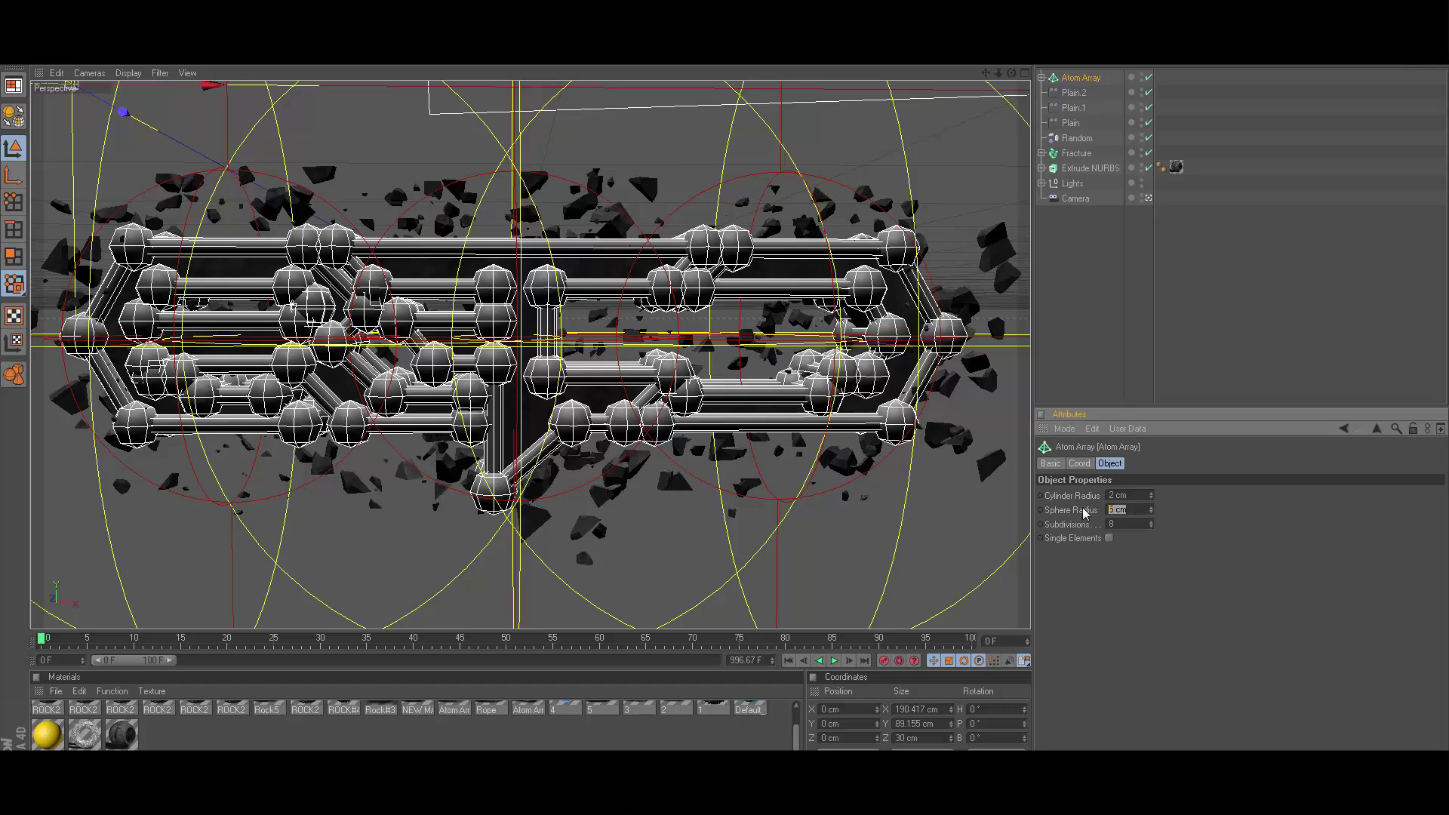
type("0.2")
key("Return")
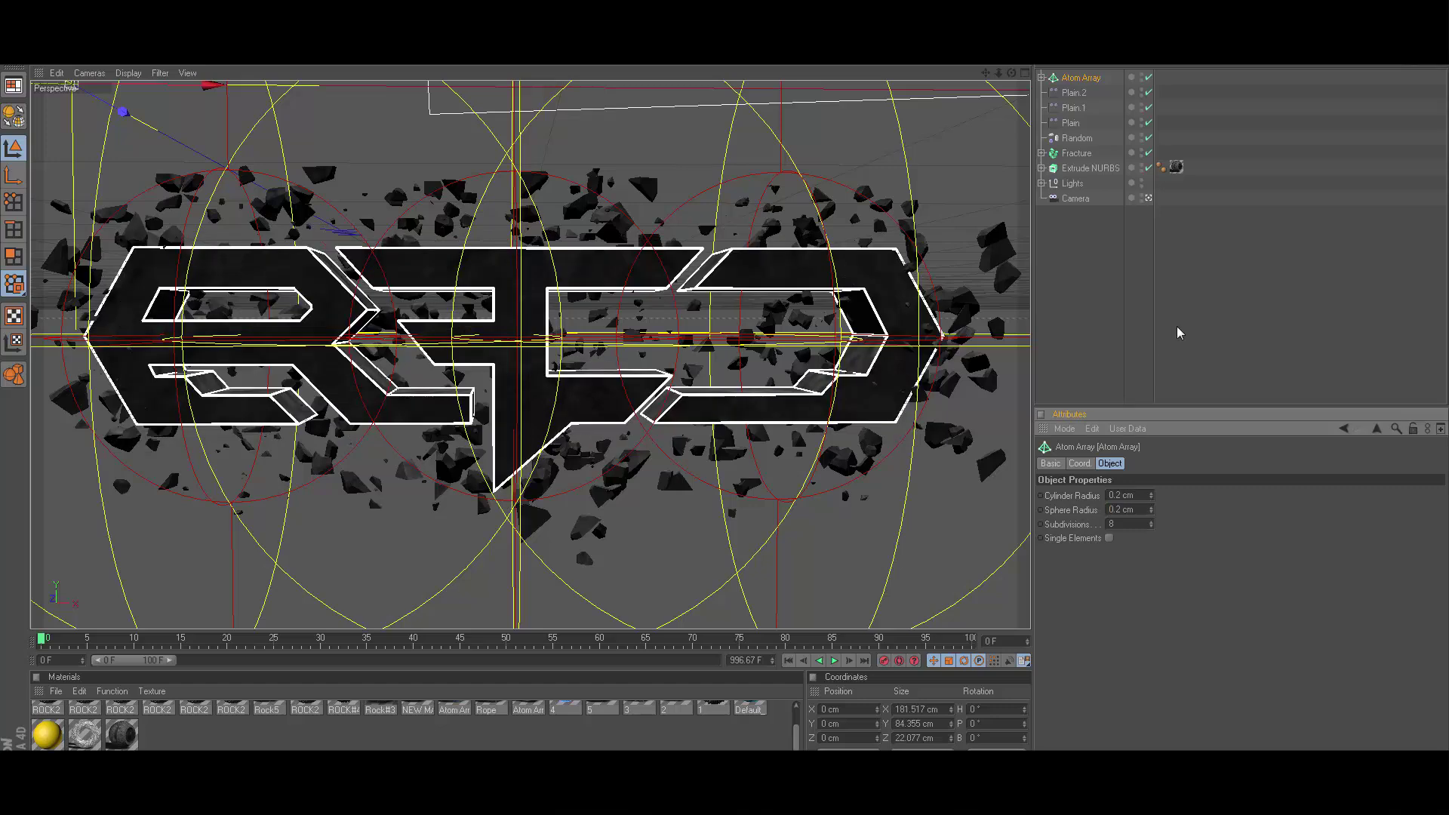
left_click(1159, 315)
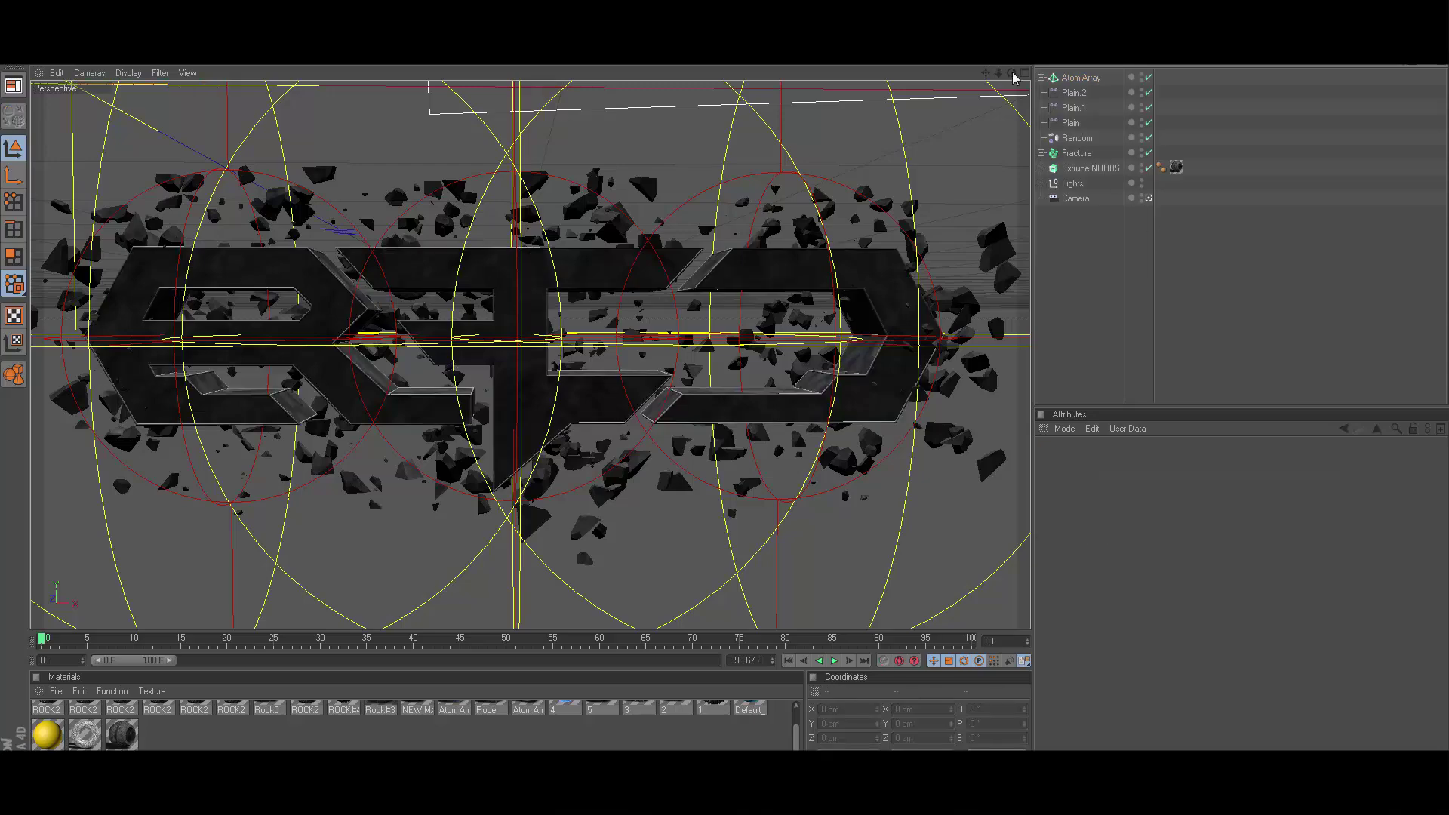
Duplicate the logo's Extrude NURBS object again
mouse_move(1013, 74)
left_mouse_down()
mouse_move(1023, 86)
mouse_move(1013, 74)
left_mouse_up()
left_click(1090, 167)
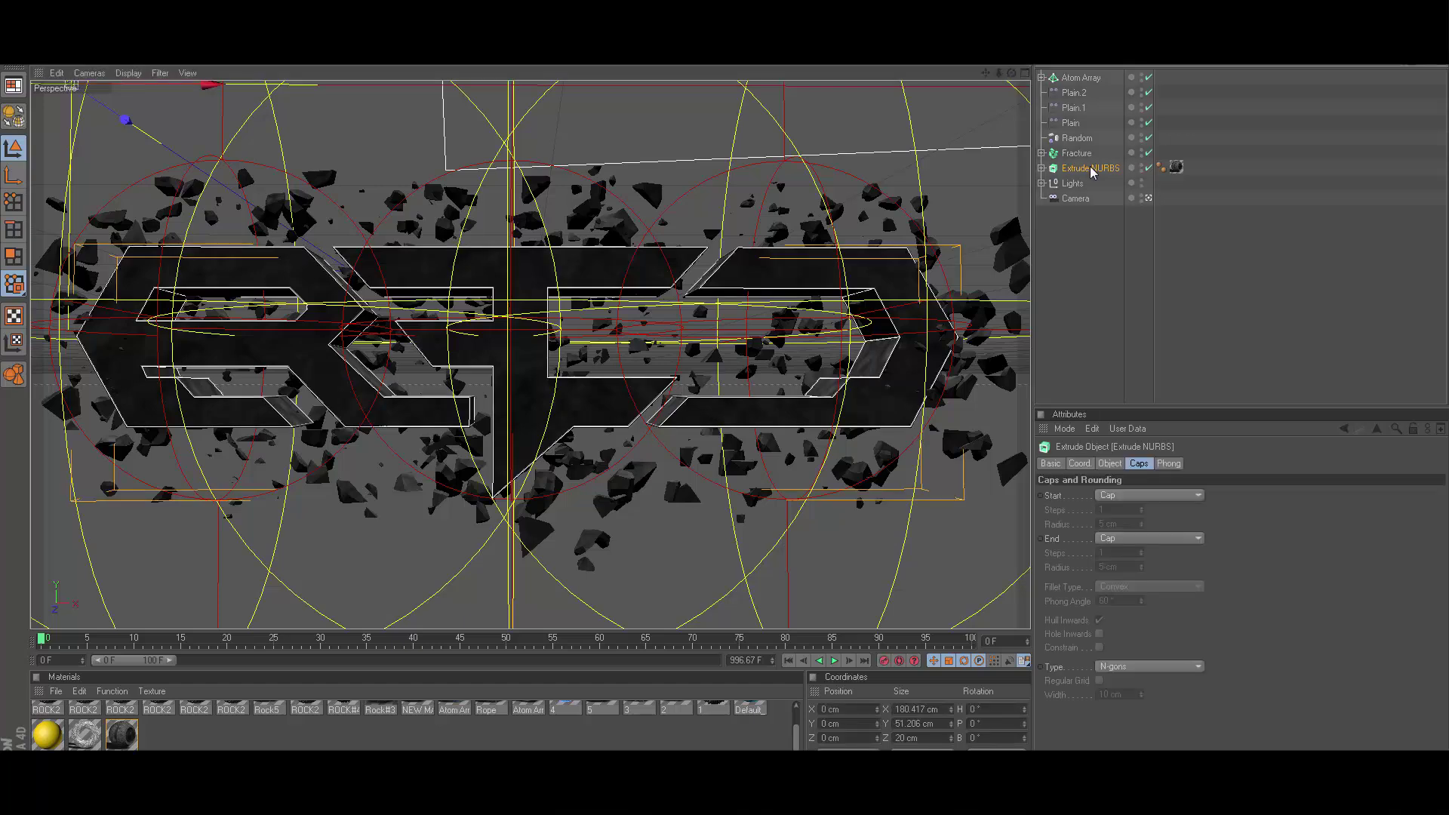
key("ctrl+c")
key("ctrl+v")
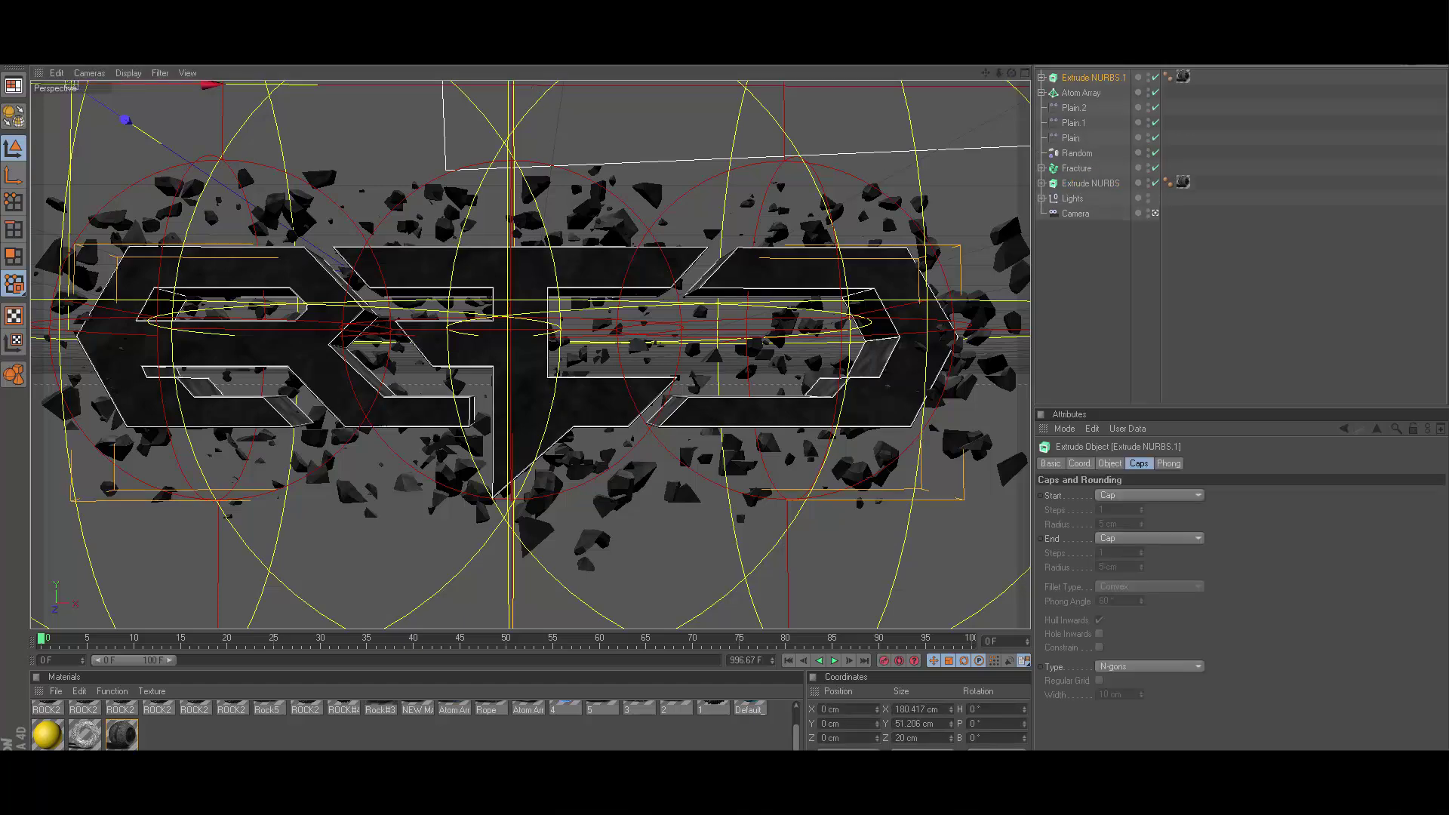
left_click_drag(519, 63, 672, 119)
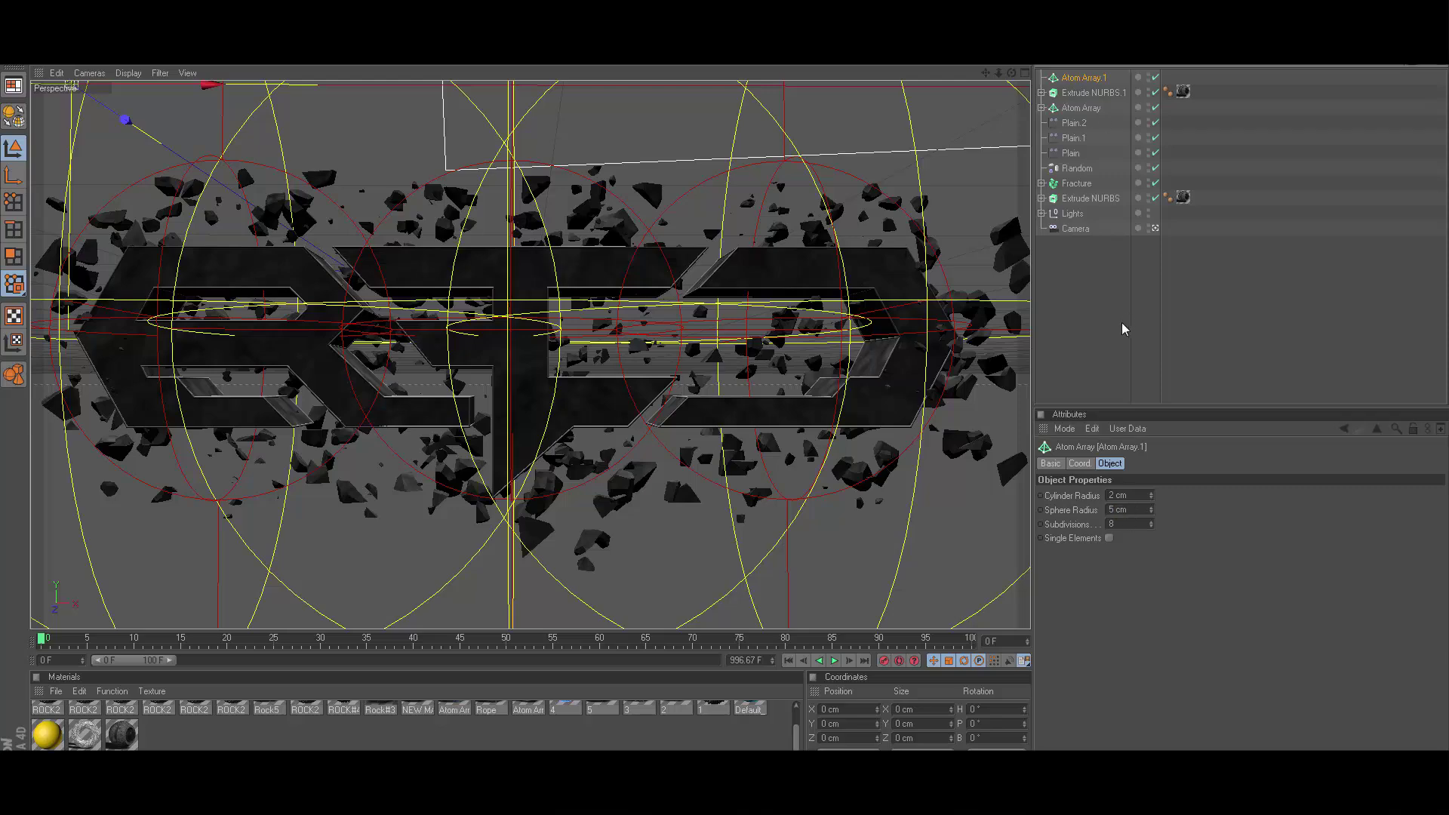
left_click(1087, 92)
key("ctrl+z")
key("ctrl+z")
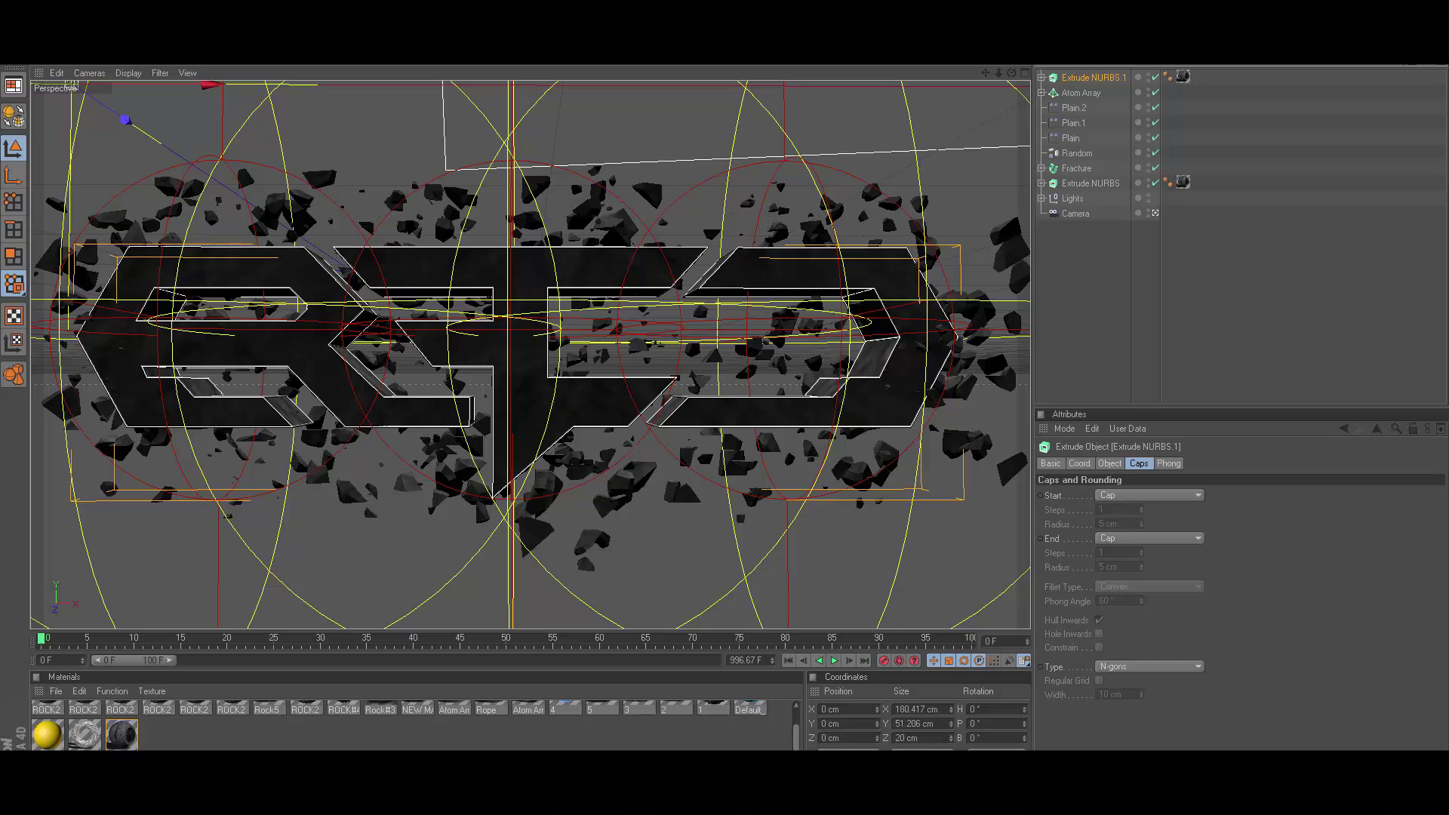
Nest the Extrude NURBS copy inside a new HyperNURBS and move it back to about 1.5 cm on Z
left_click_drag(492, 63, 519, 73, "alt")
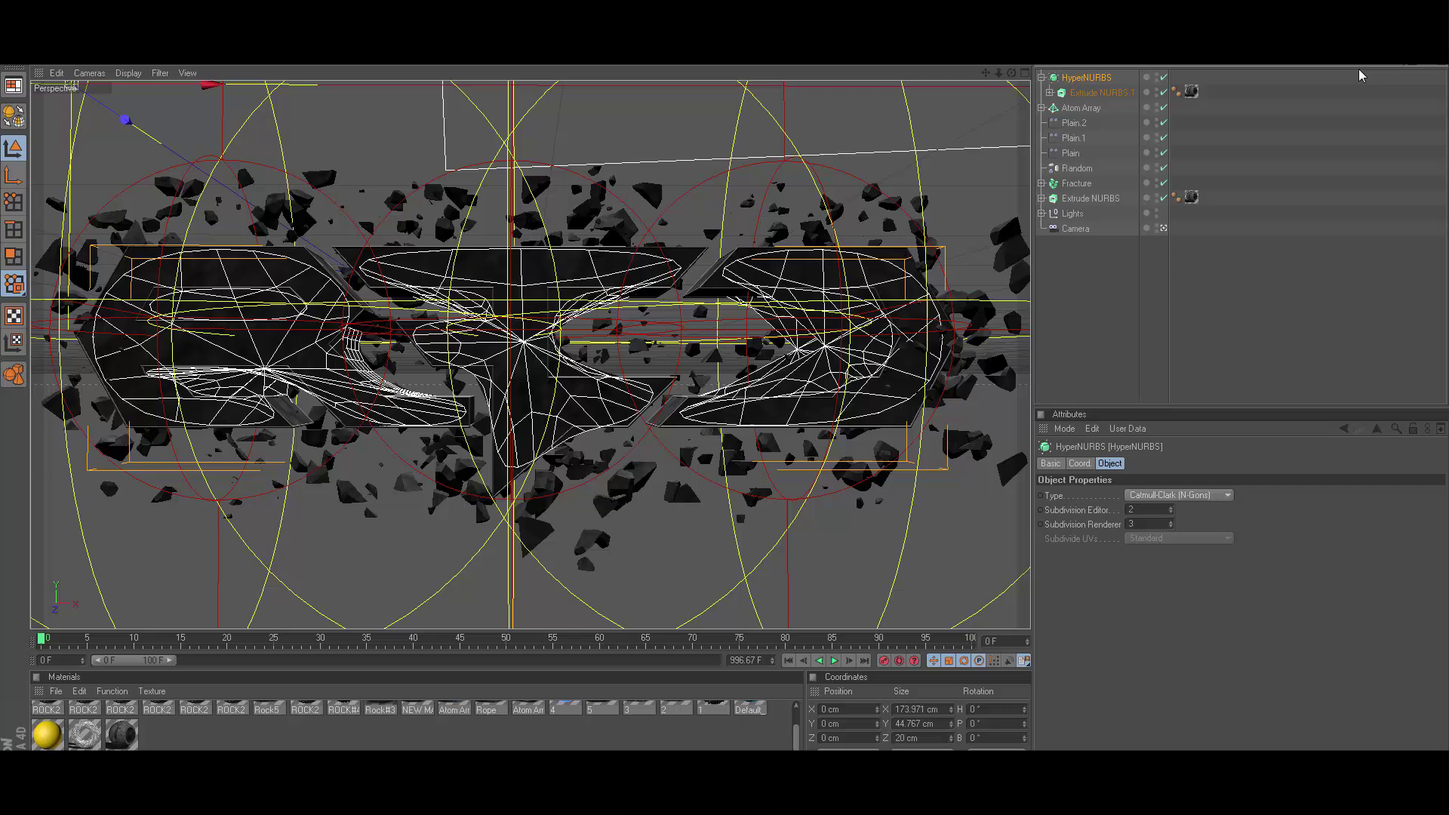
left_click(1042, 78)
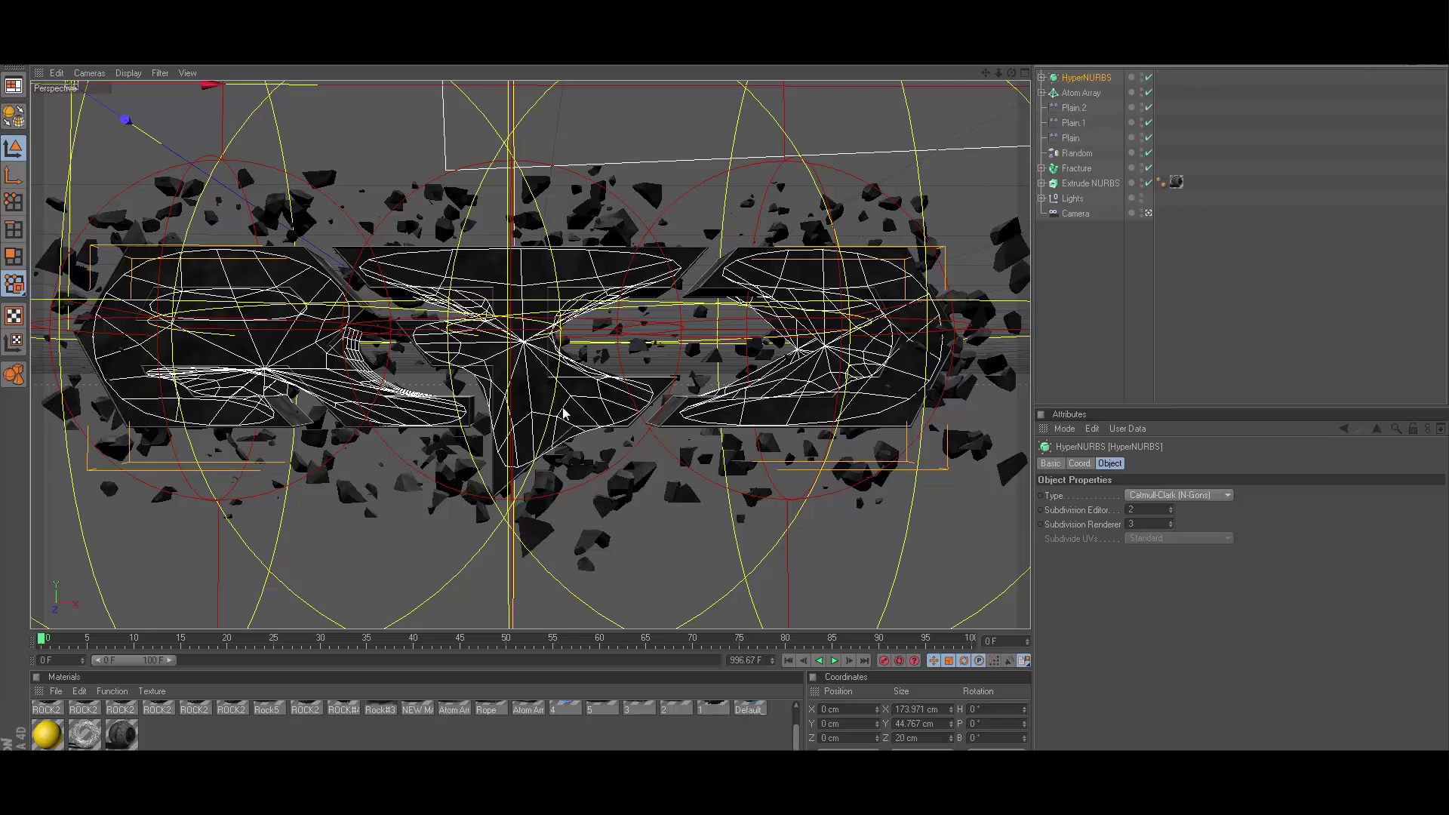
left_click_drag(125, 119, 128, 121)
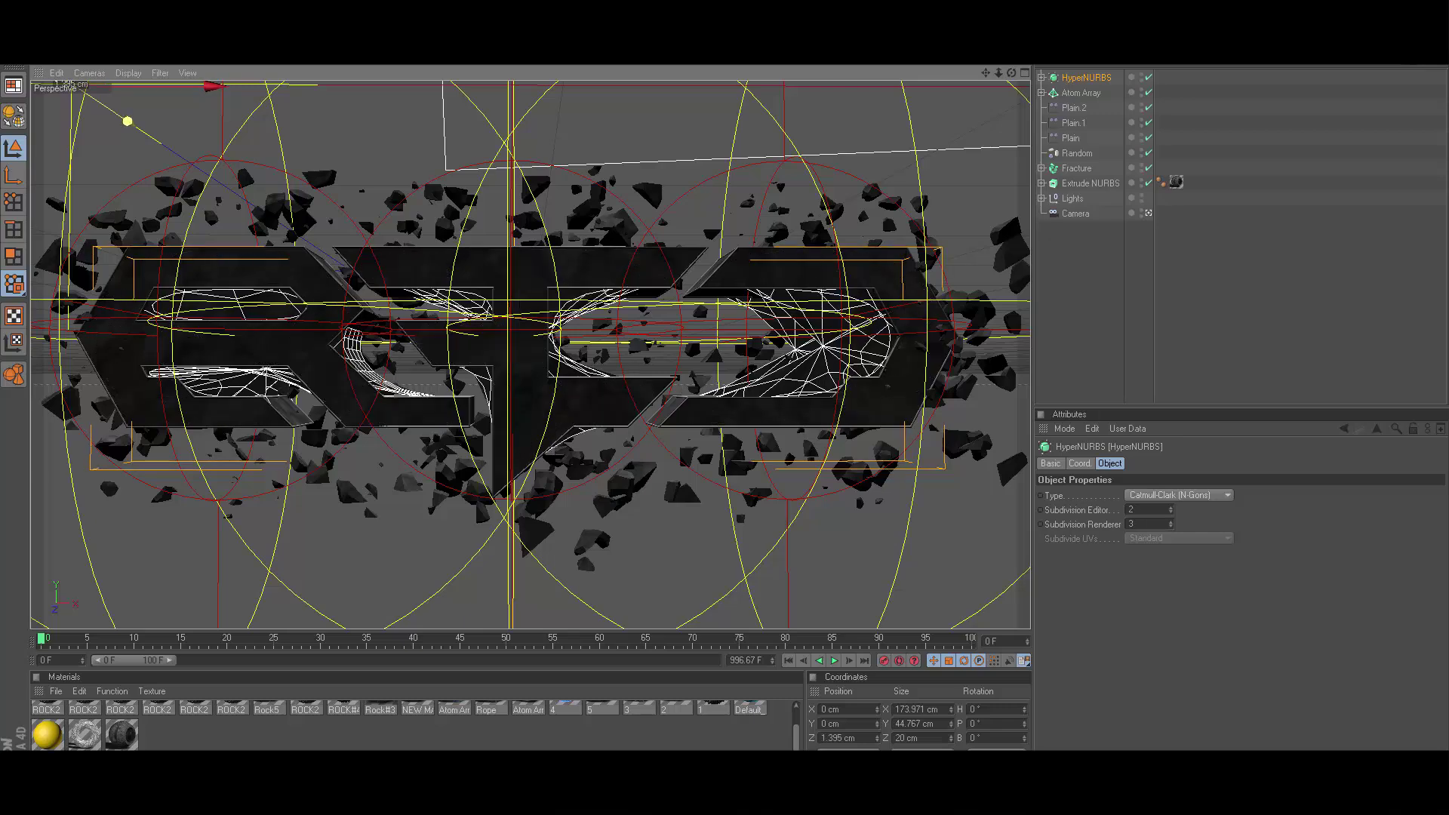
left_click(1130, 335)
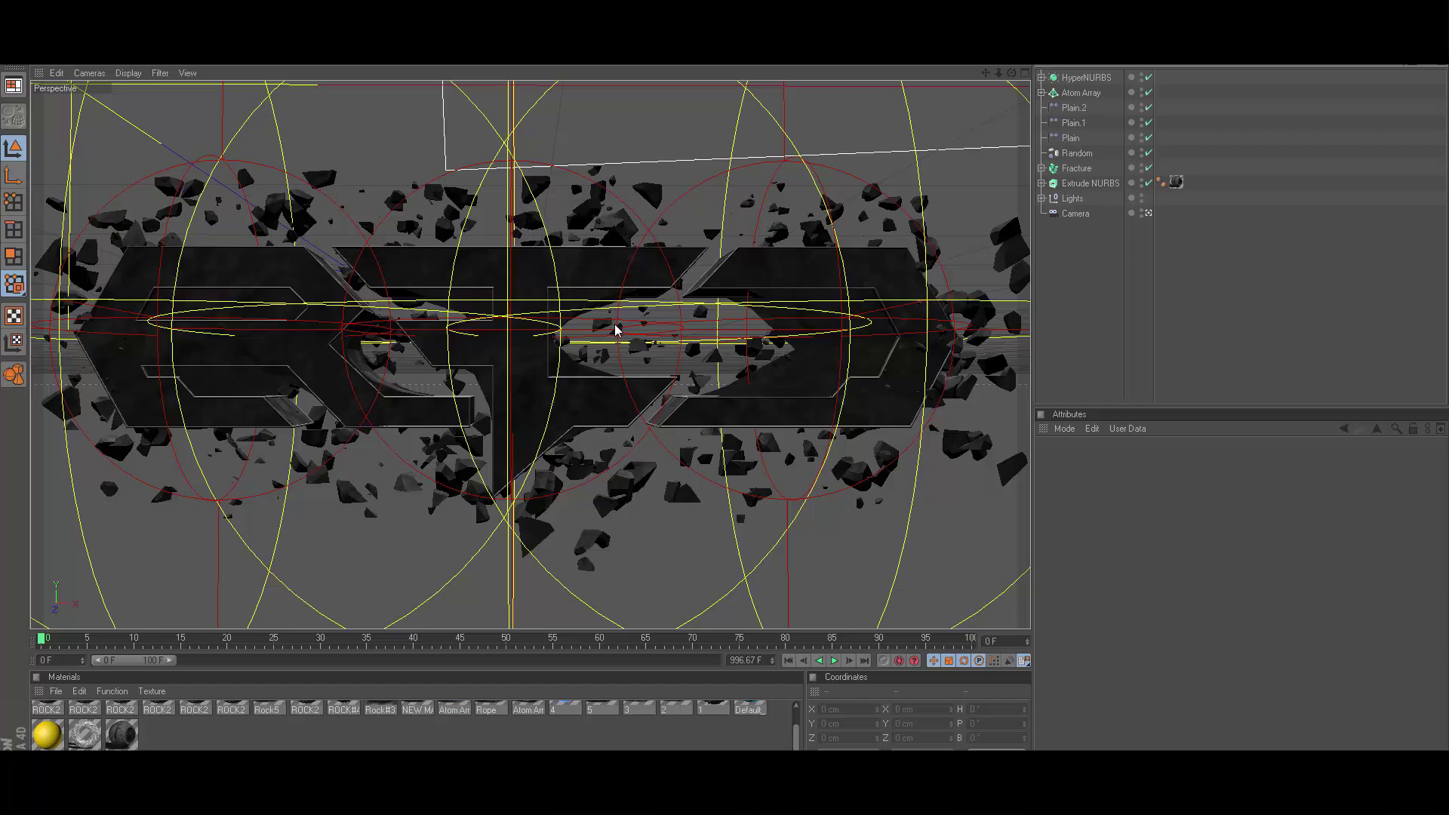
Add another Atom Array with cylinder and sphere radii of 0.1 cm and nest the HyperNURBS inside it
left_click_drag(518, 59, 653, 117)
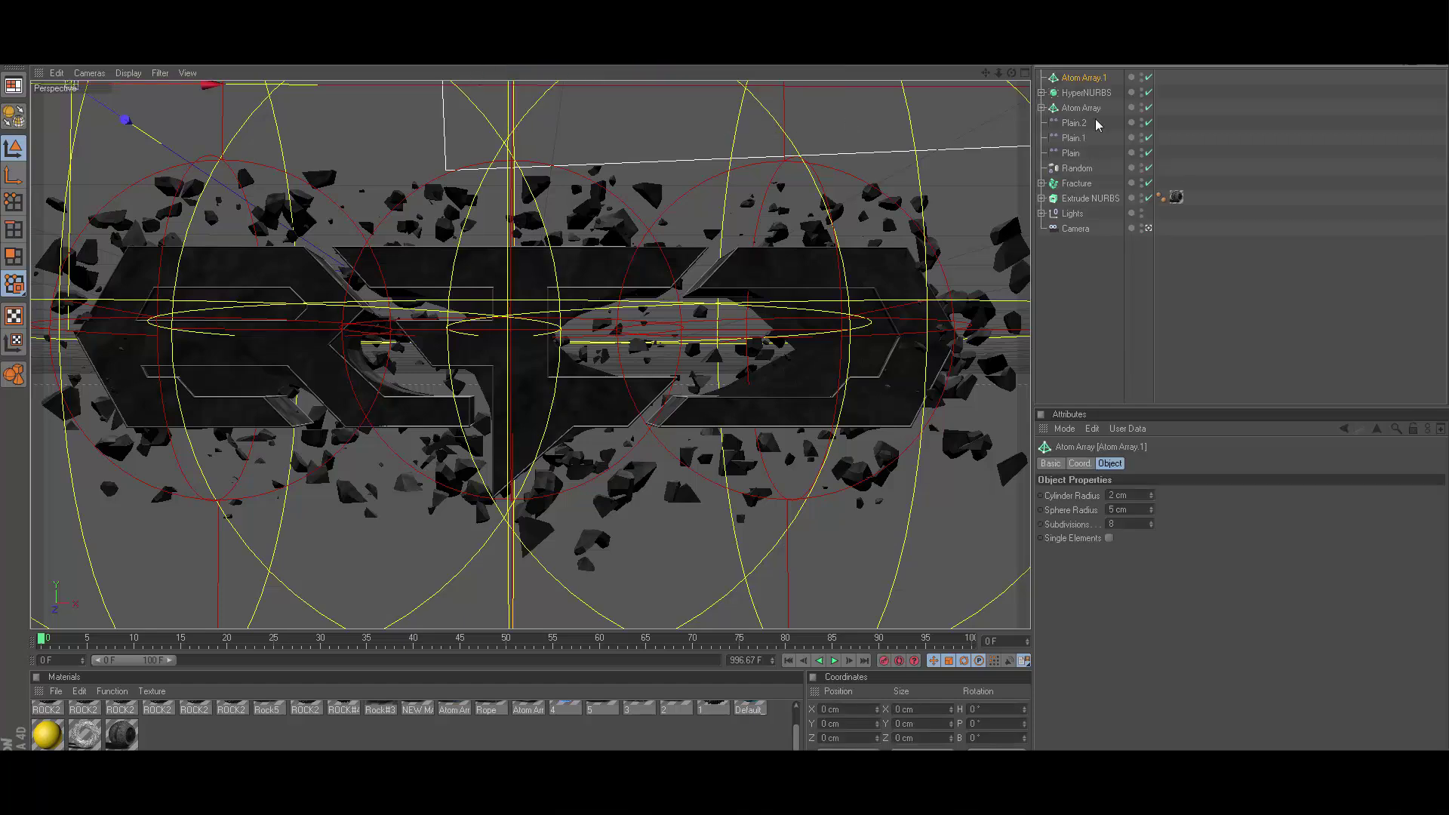
left_click(1132, 510)
key("Return")
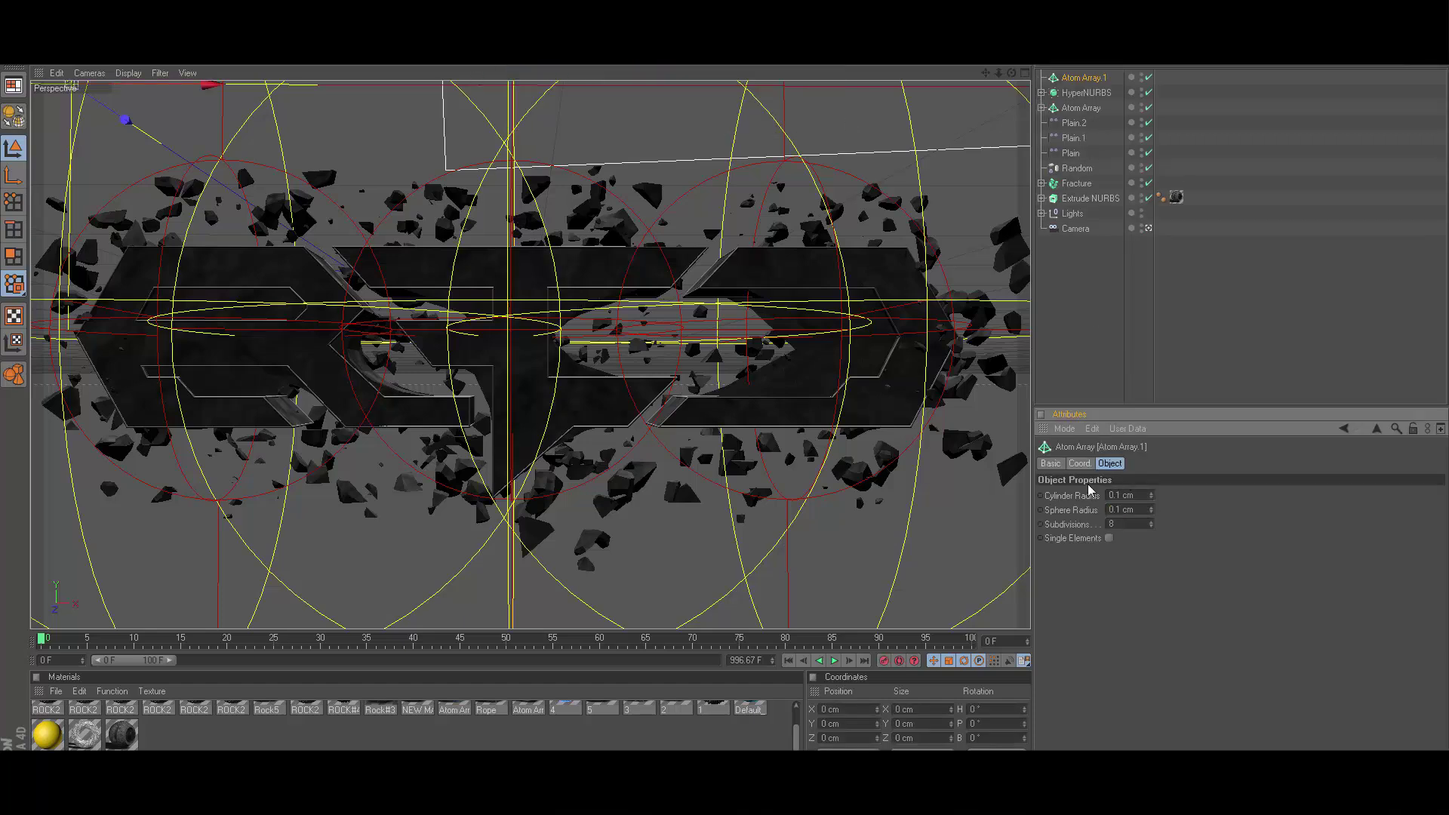
left_click(1080, 345)
left_click_drag(1083, 96, 1085, 79)
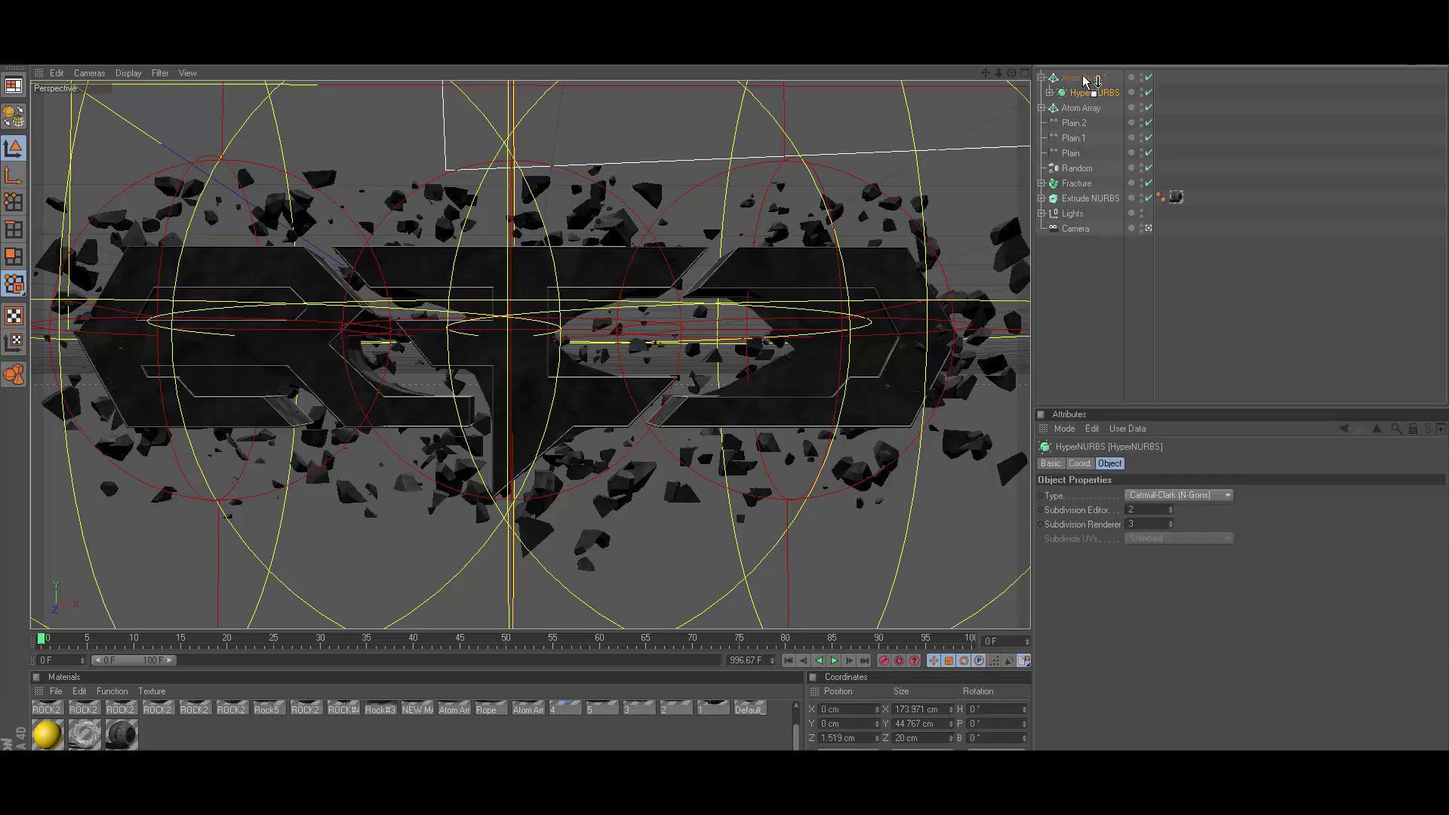
left_click(1042, 78)
left_click(805, 323)
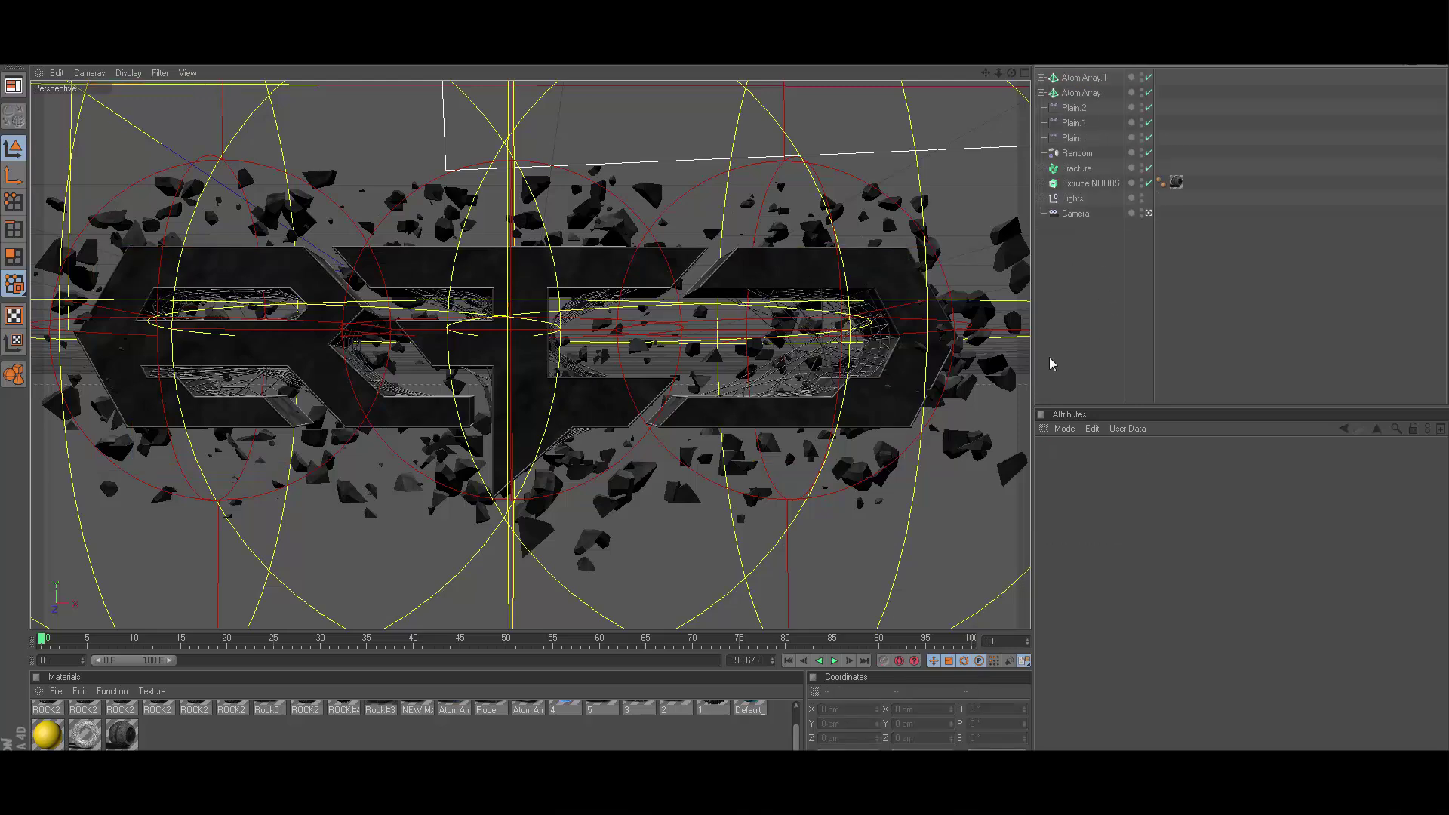
Duplicate the original Extrude NURBS once more and nest the copy inside a third Atom Array
left_click(1091, 184)
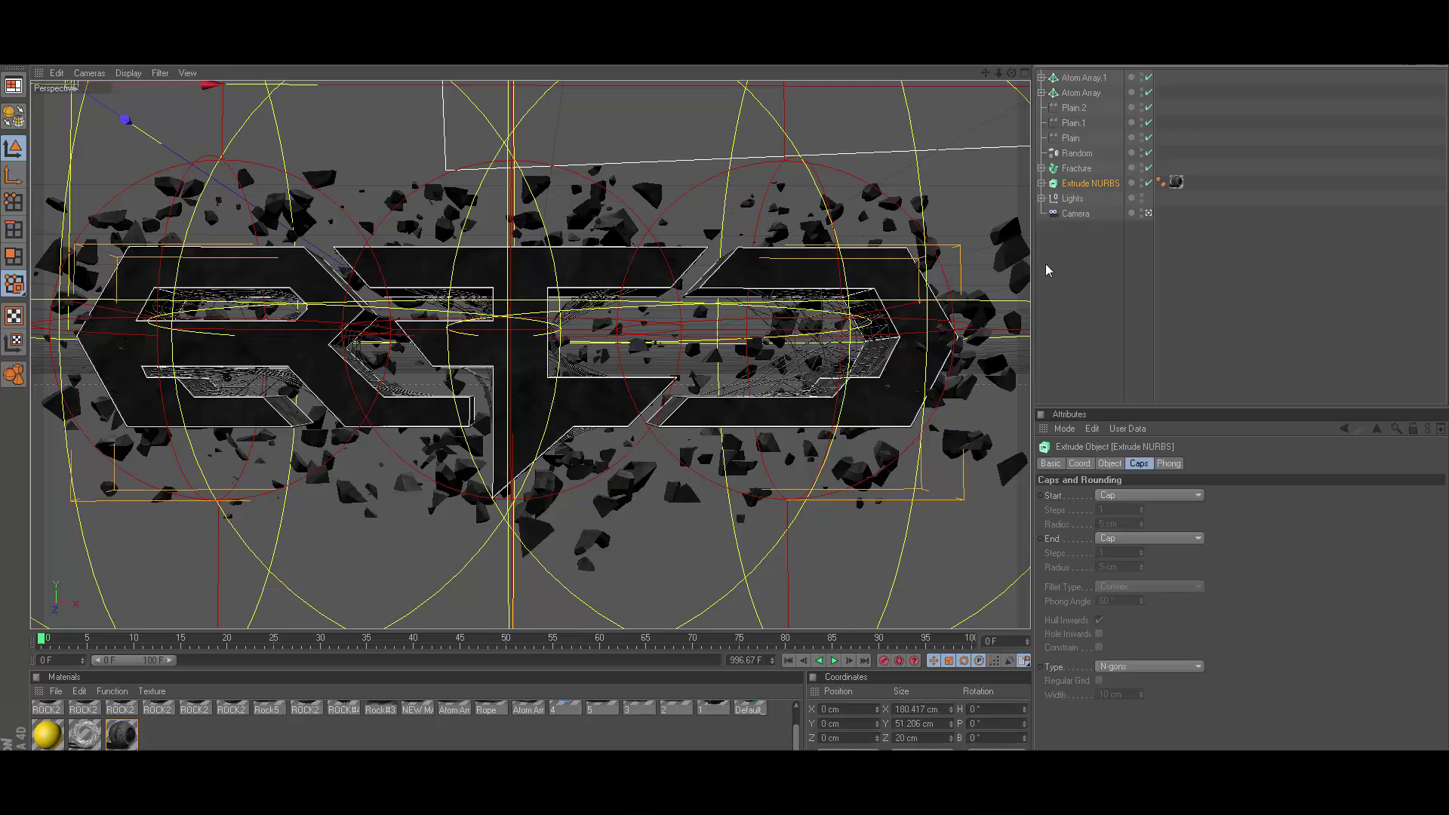
key("ctrl+c")
key("ctrl+v")
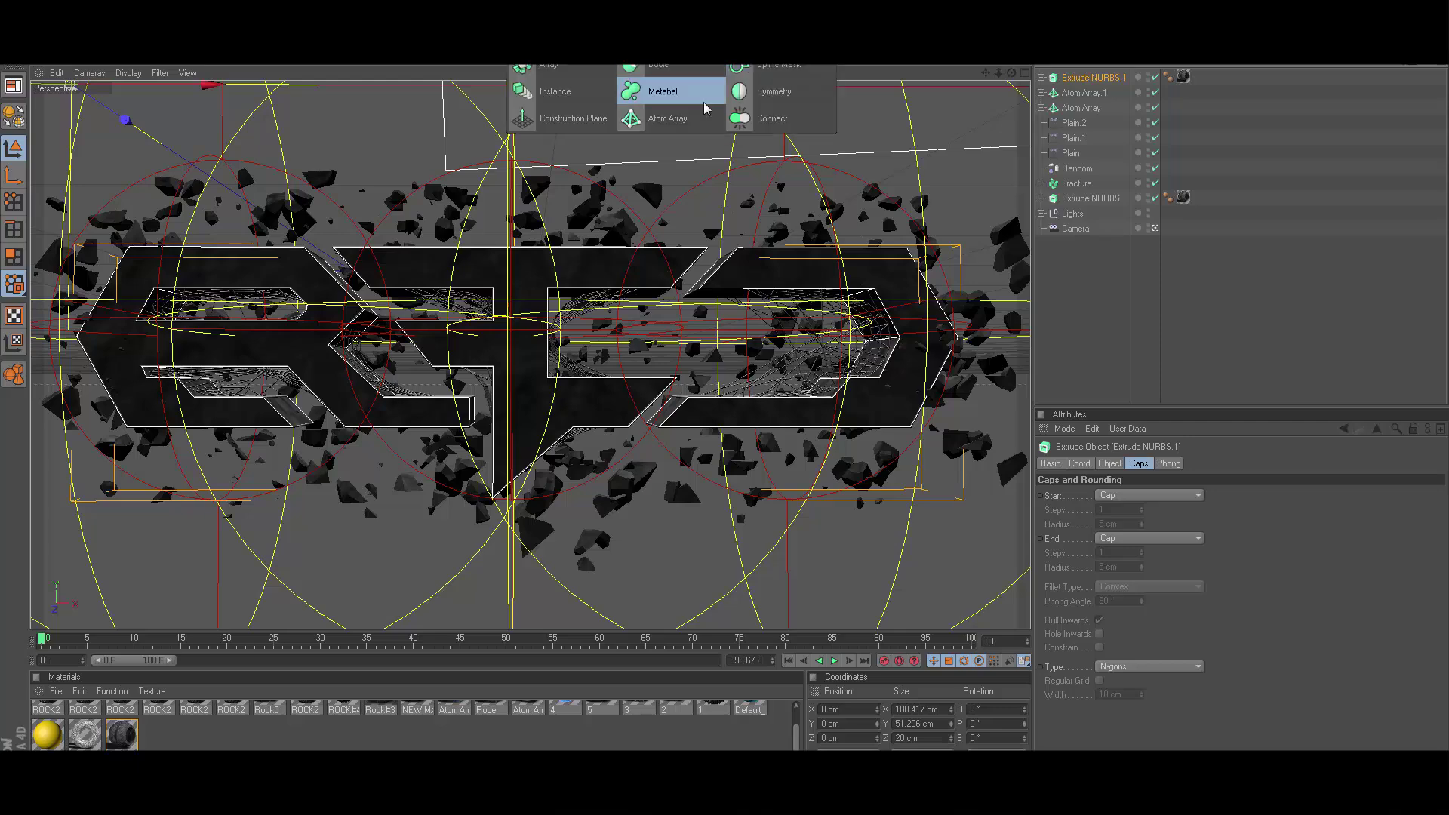
left_click(672, 95)
left_click_drag(1075, 94, 1083, 79)
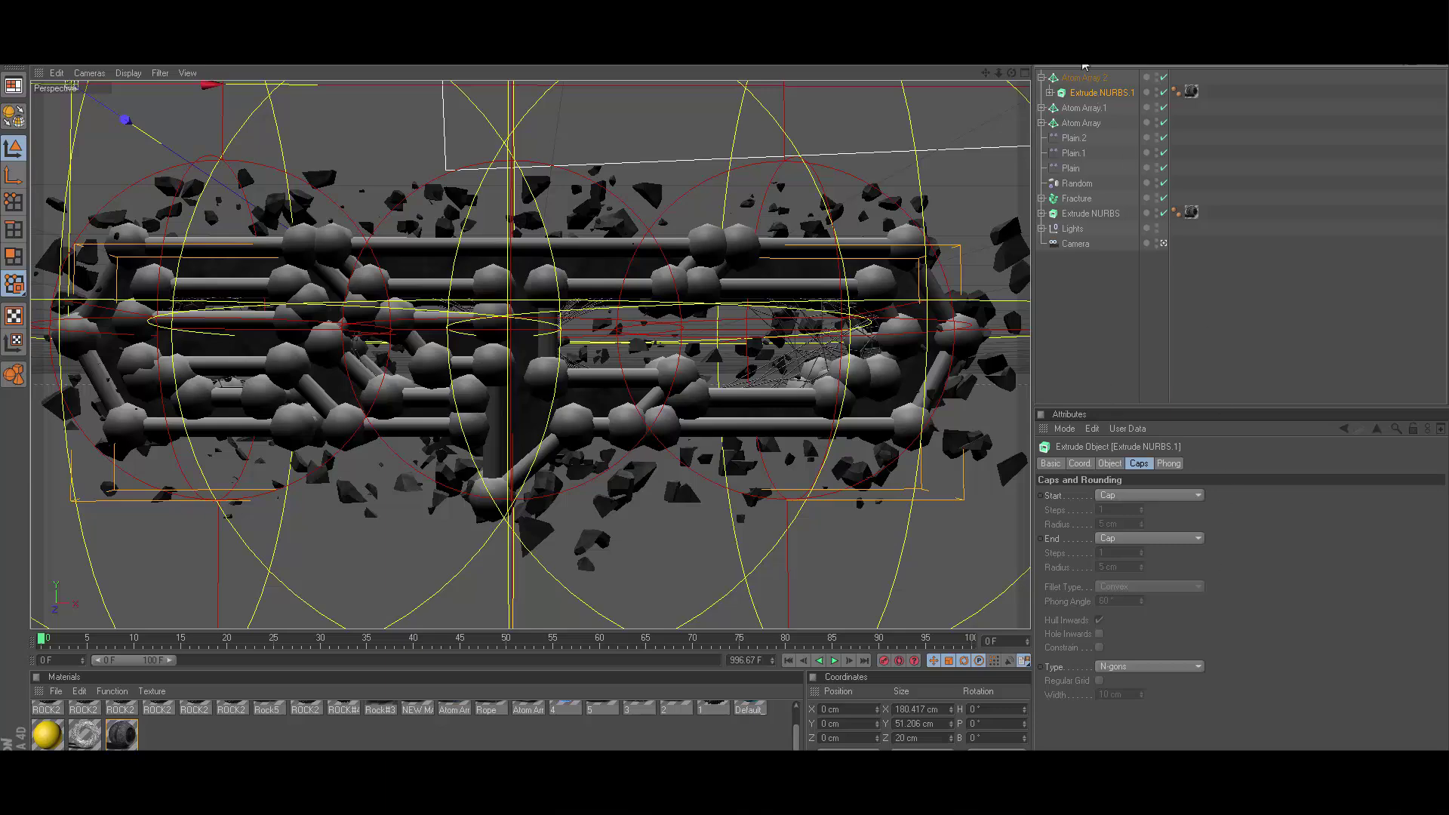
Set the third Atom Array's cylinder and sphere radii to 0.2 cm
left_click(1087, 78)
left_click_drag(1136, 511, 1009, 508)
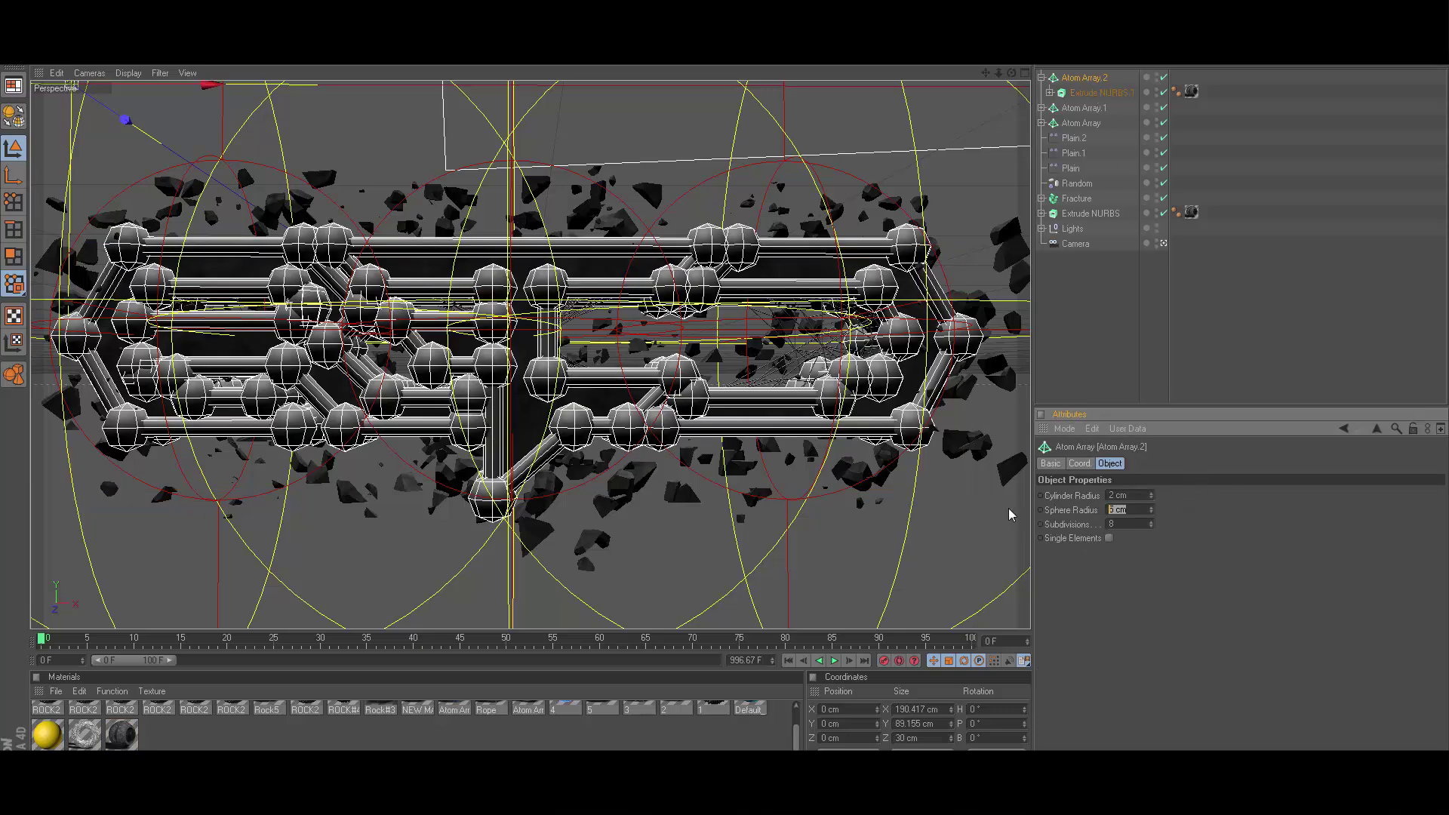
type("0.2")
key("Return")
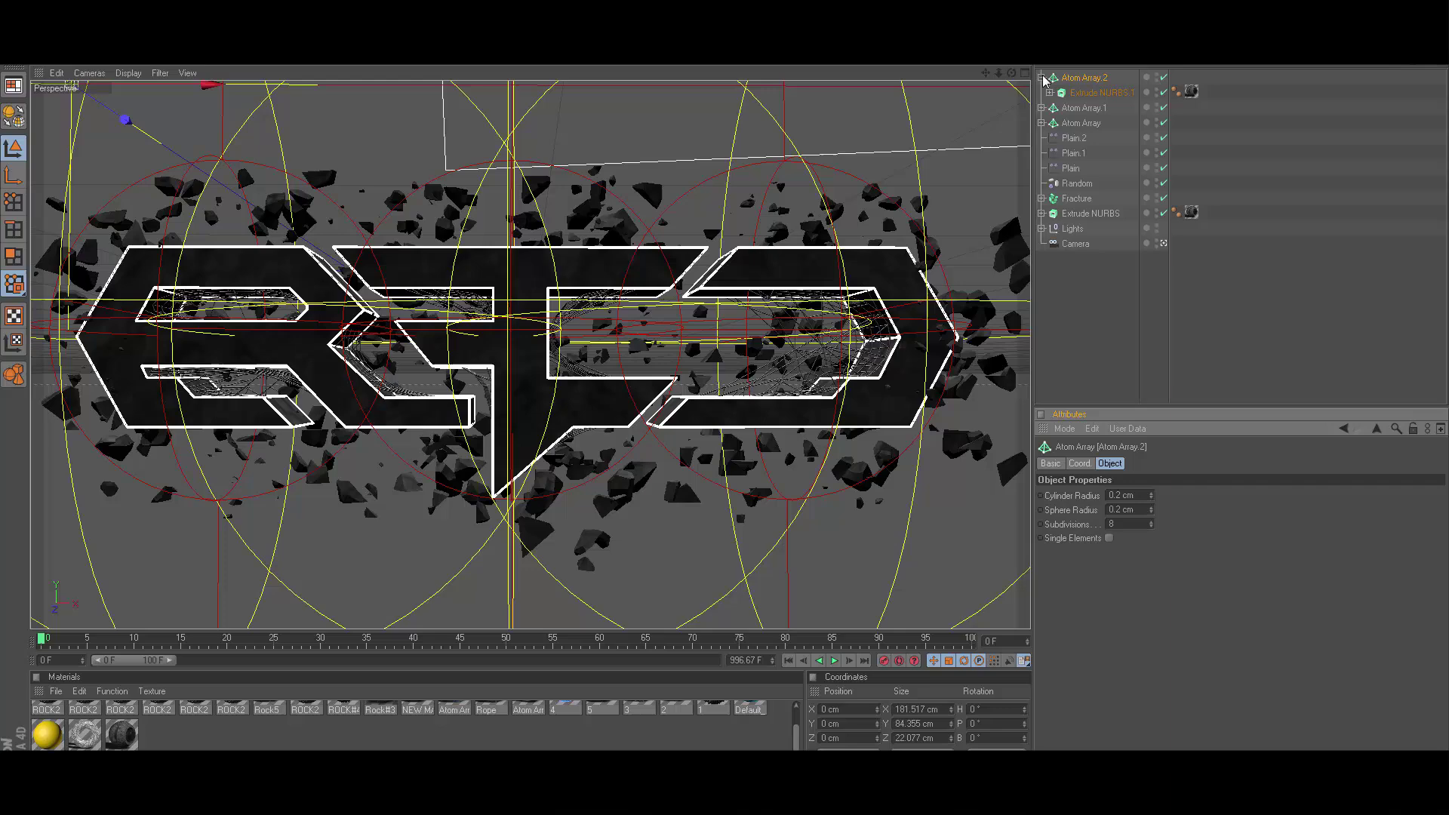
left_click(1084, 78)
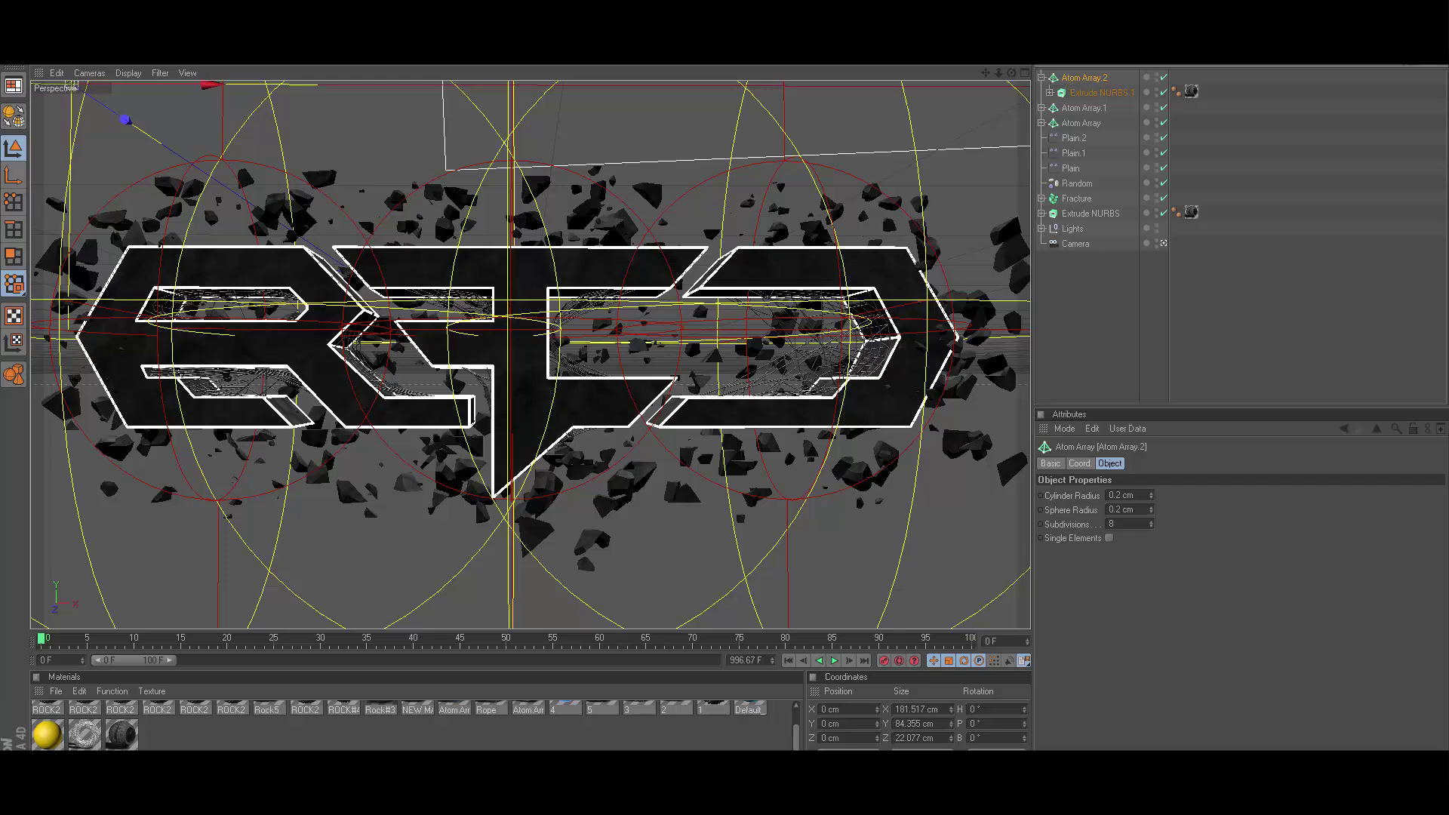
Add an Explosion deformer and nest it inside Atom Array.2 below the Extrude NURBS copy
left_click(550, 51)
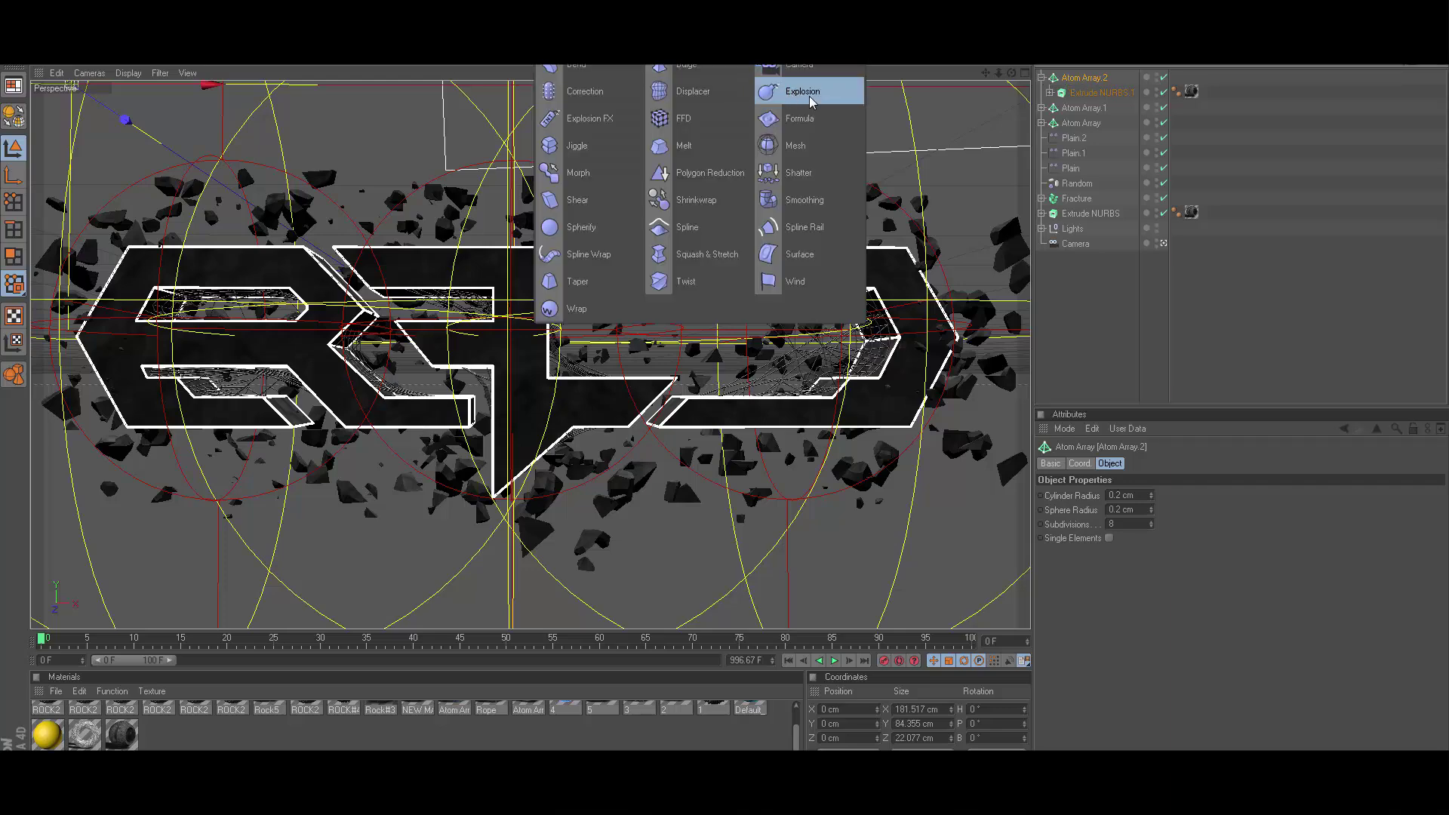
key("Escape")
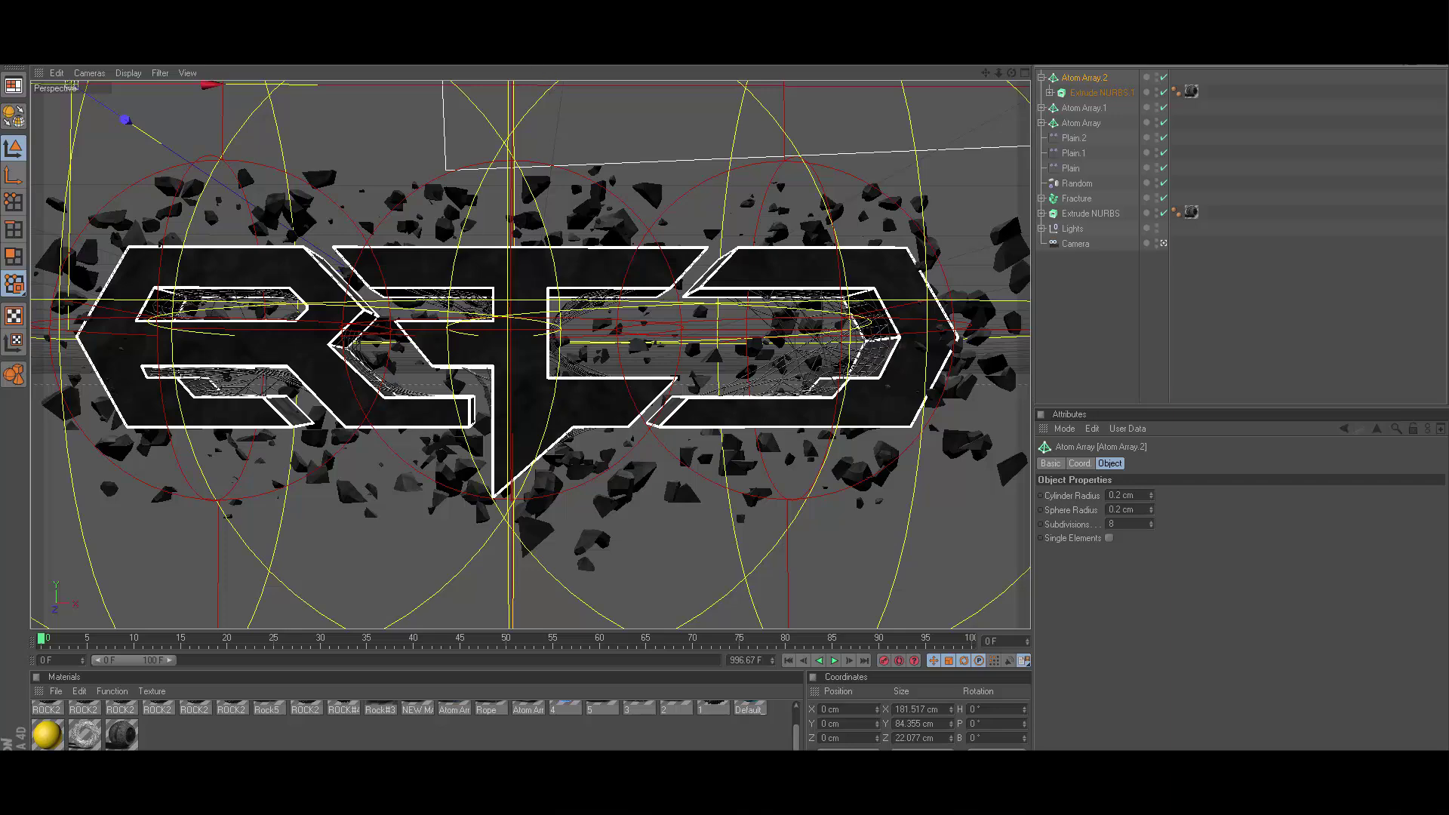
left_click(547, 53)
left_click(809, 91)
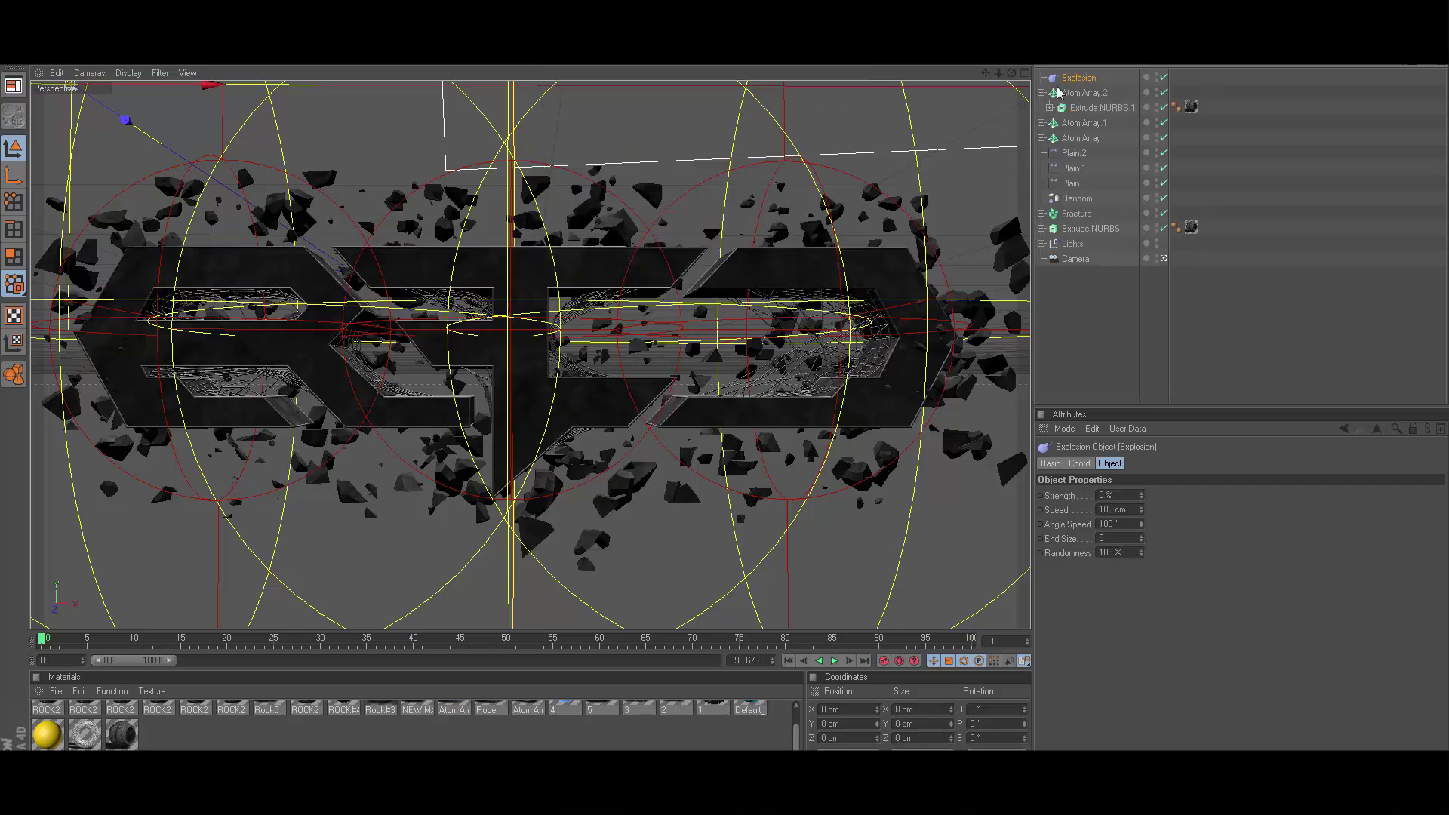
left_click_drag(1082, 82, 1084, 114)
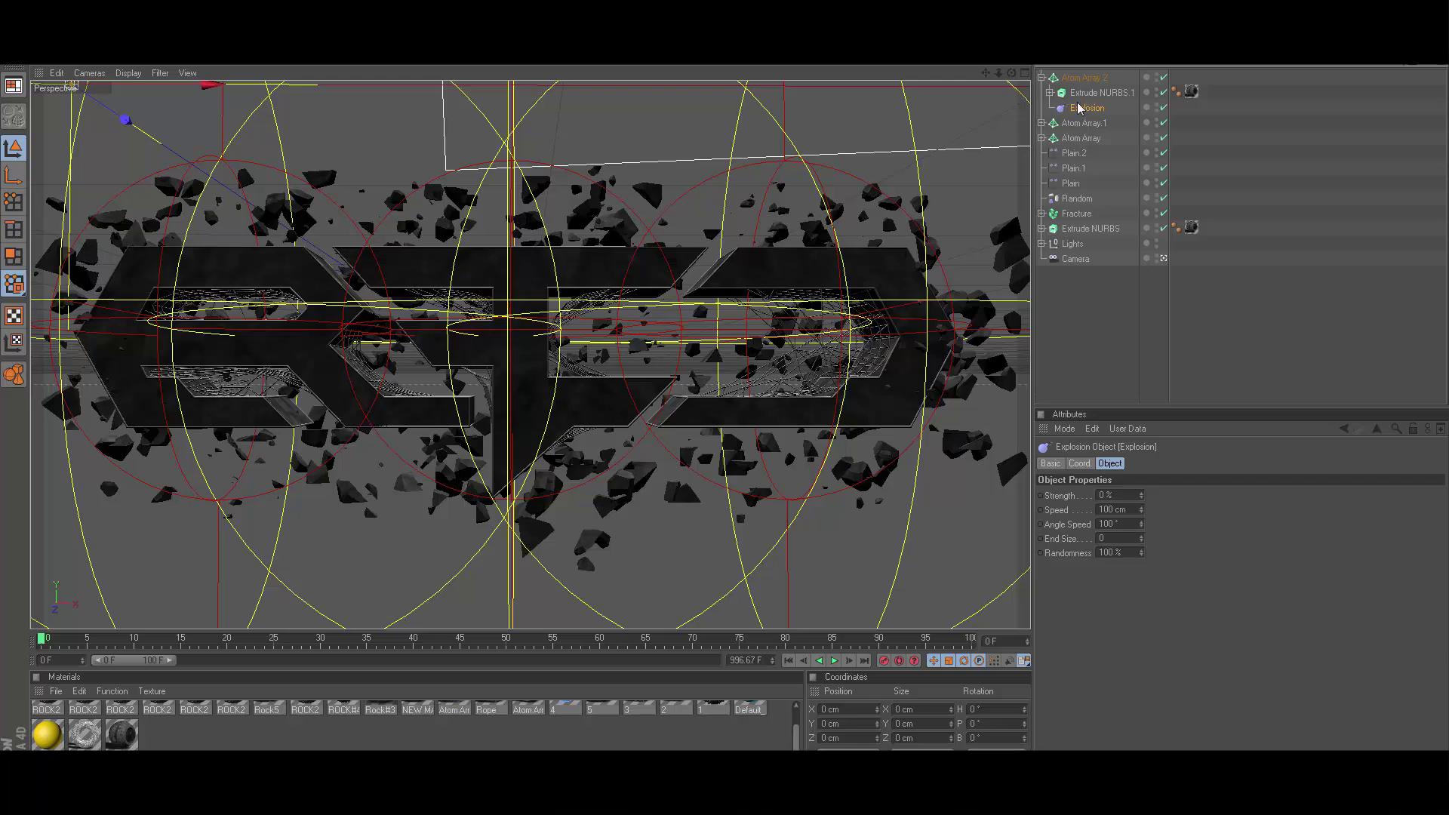
Set the Explosion deformer's strength to 0.8%
left_click(1117, 495)
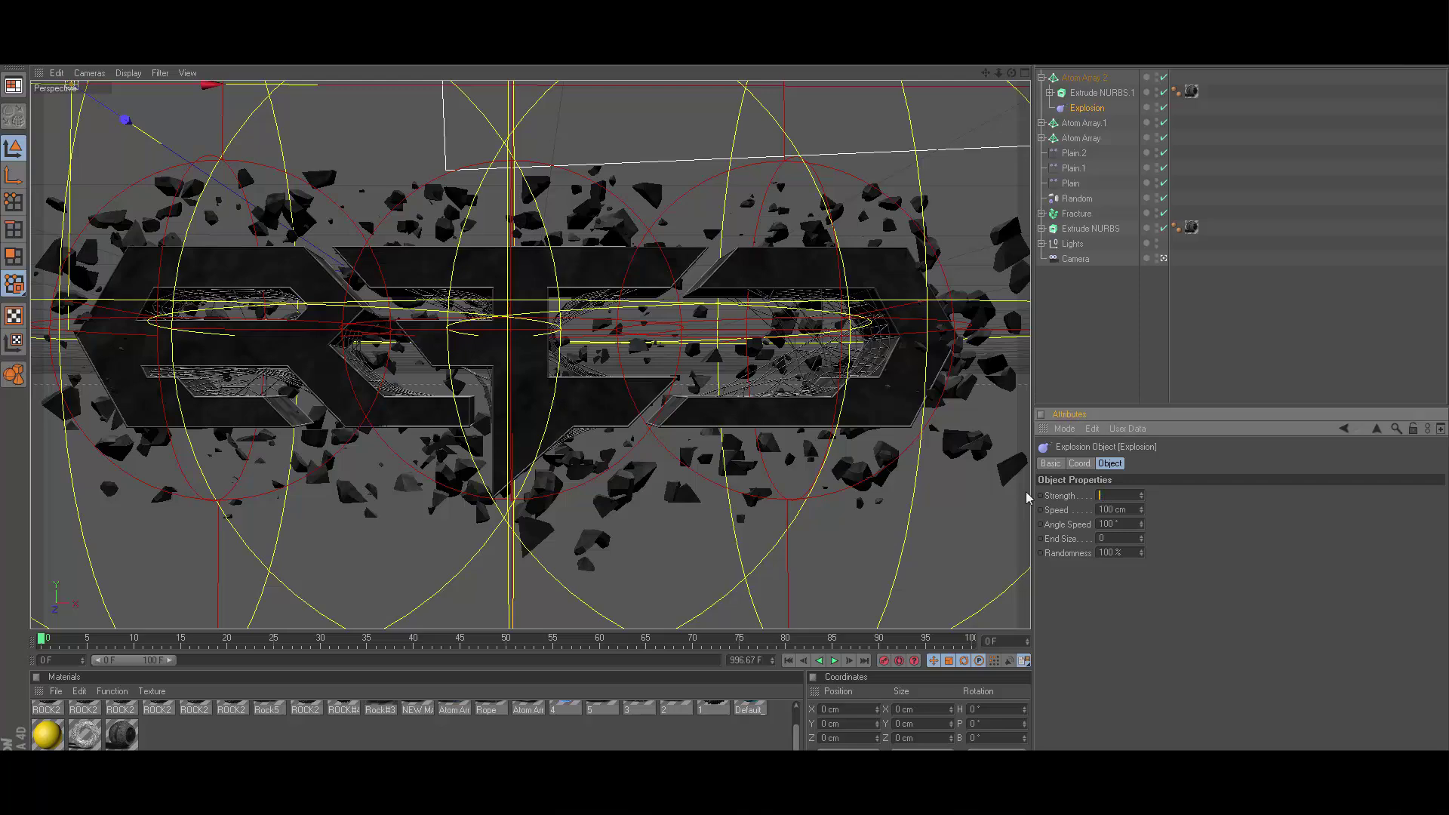
type("1")
key("Return")
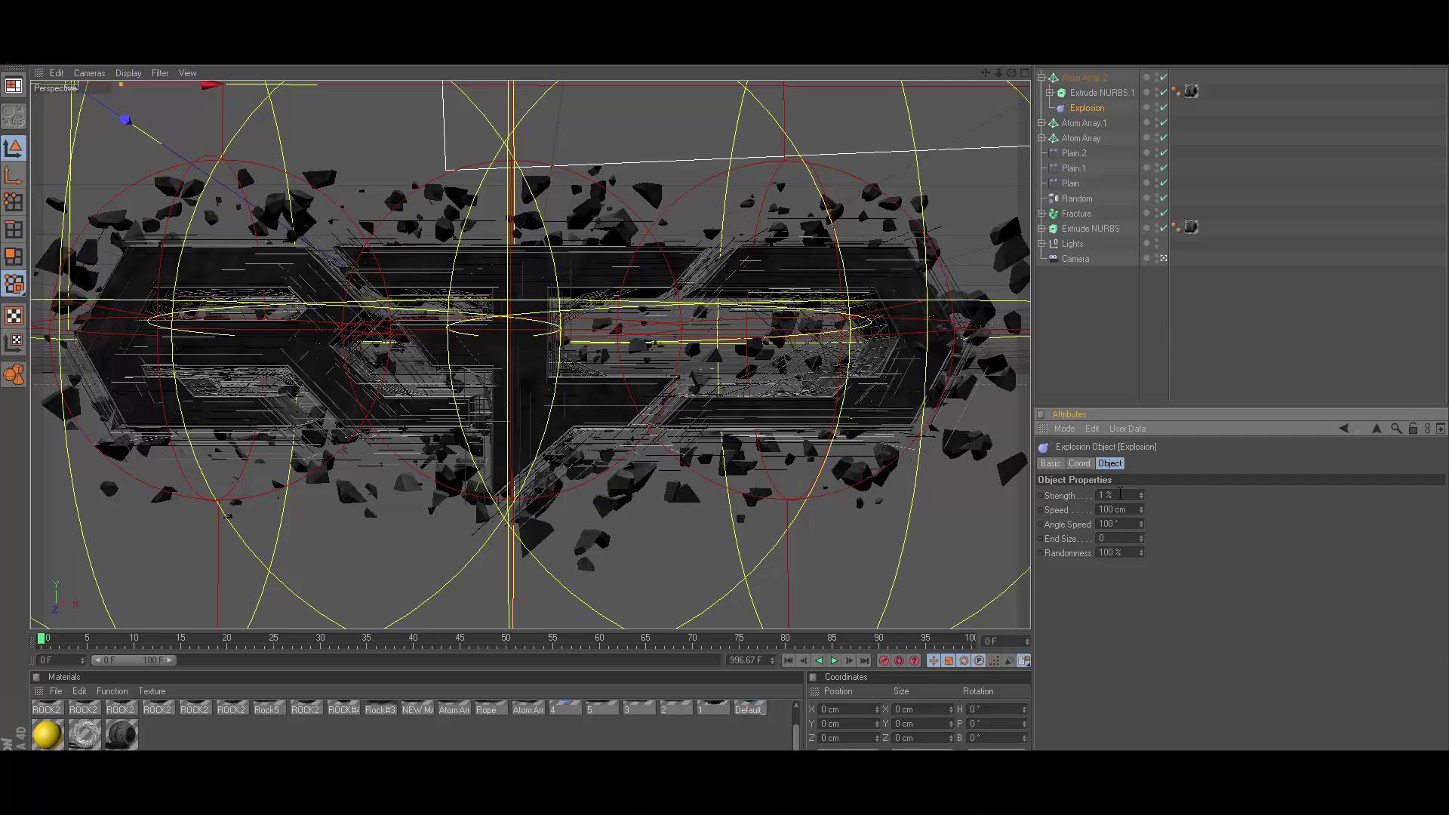
left_click(1120, 494)
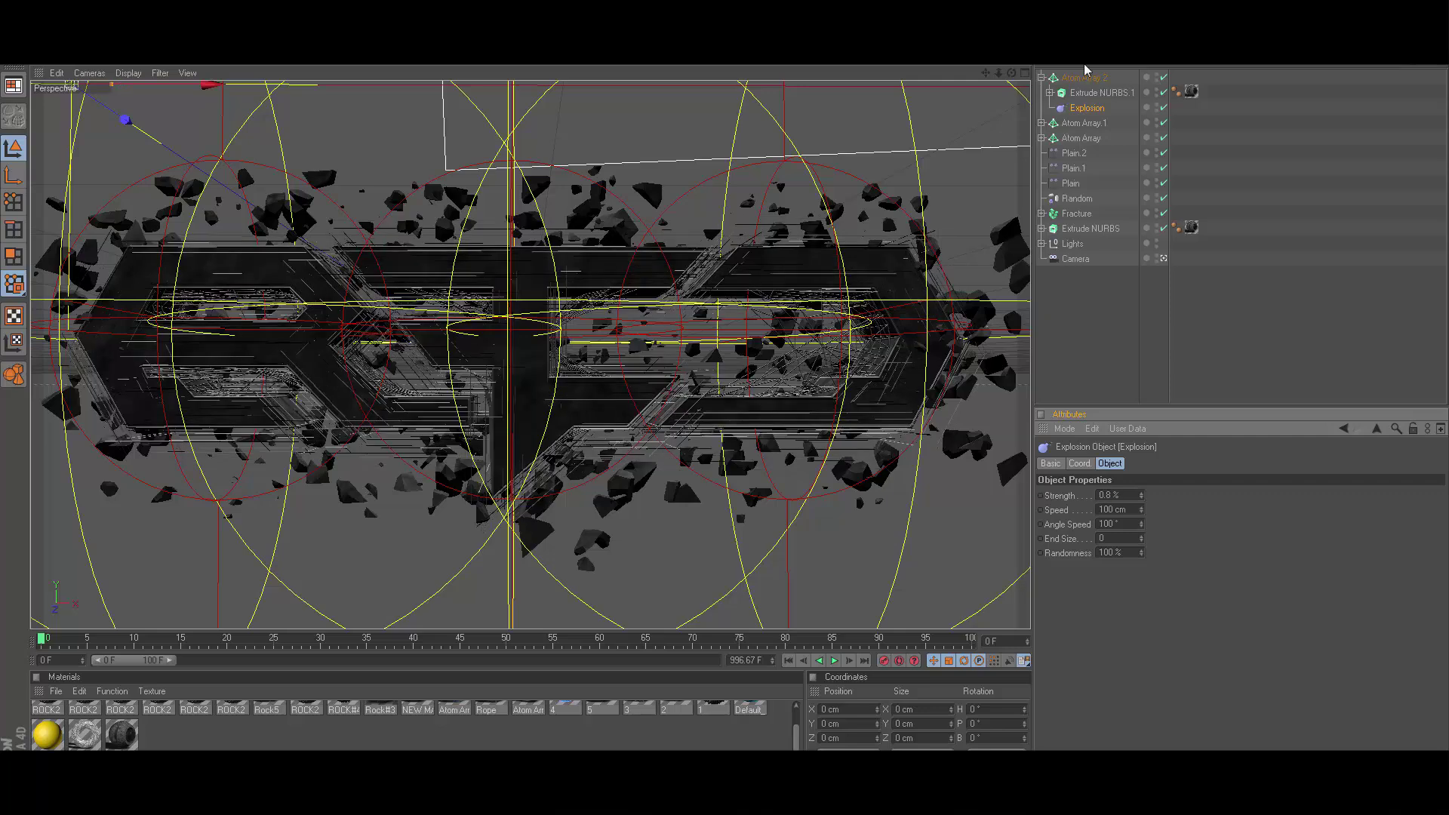
Move the exploded Atom Array.2 back to about 4.3 cm on Z
left_click(1049, 78)
left_click(1043, 78)
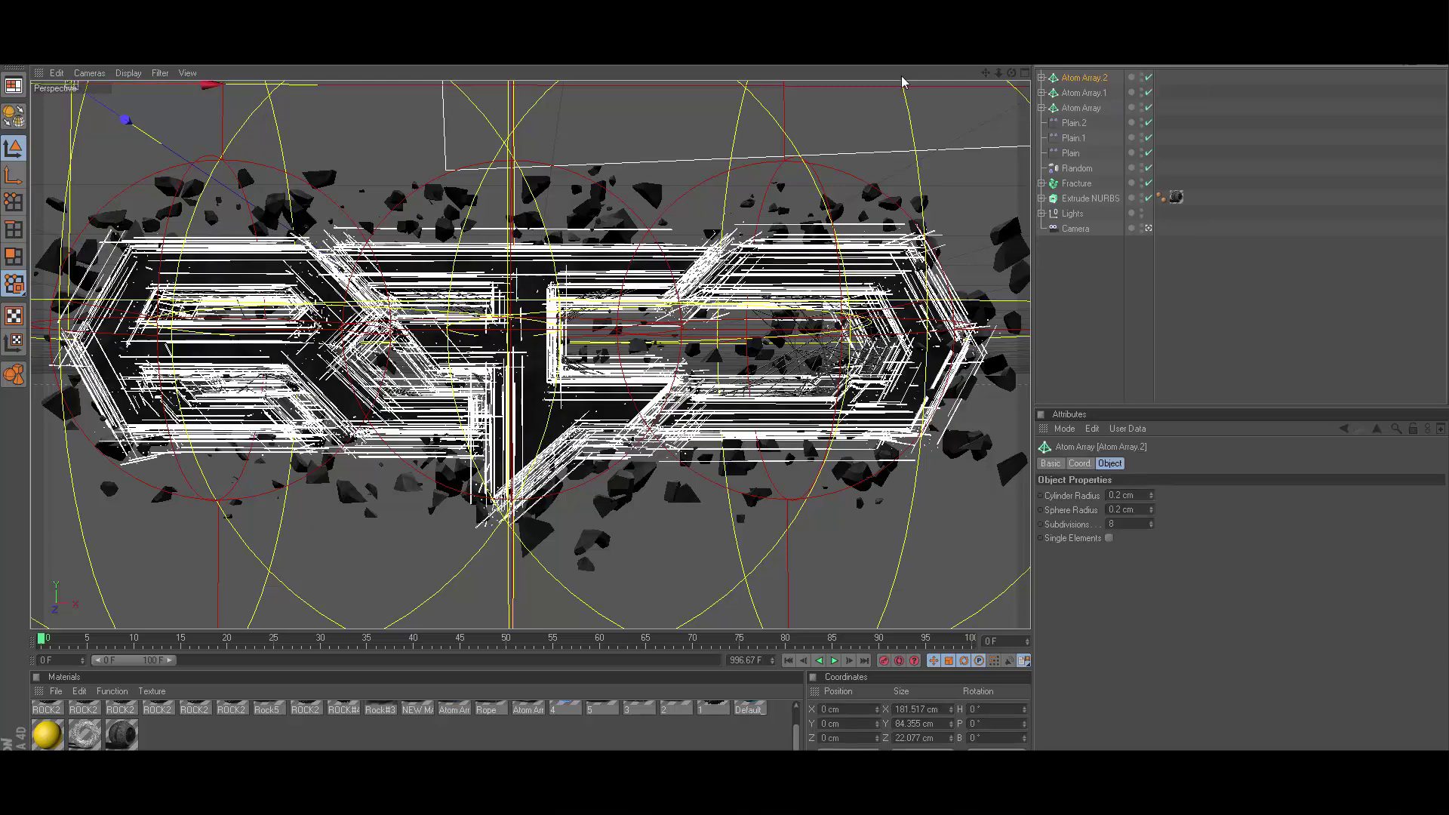
left_click_drag(125, 119, 133, 125)
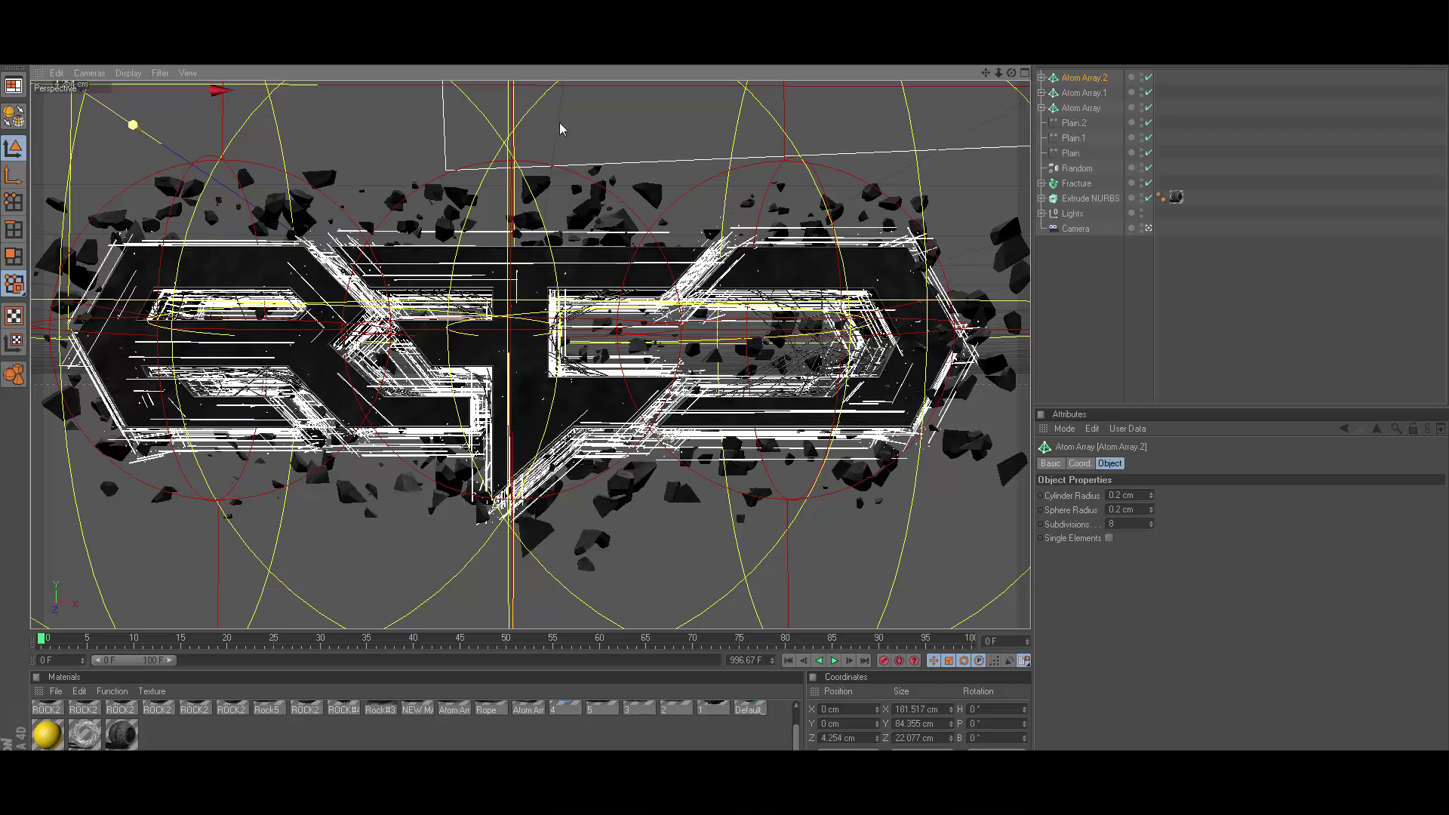
left_click(1238, 290)
Tilt the logo, its Atom Arrays, Fracture object and effectors together to a pitch of about -45.5° and move them slightly away from the camera
left_click(1088, 82)
left_click(1086, 197, "shift")
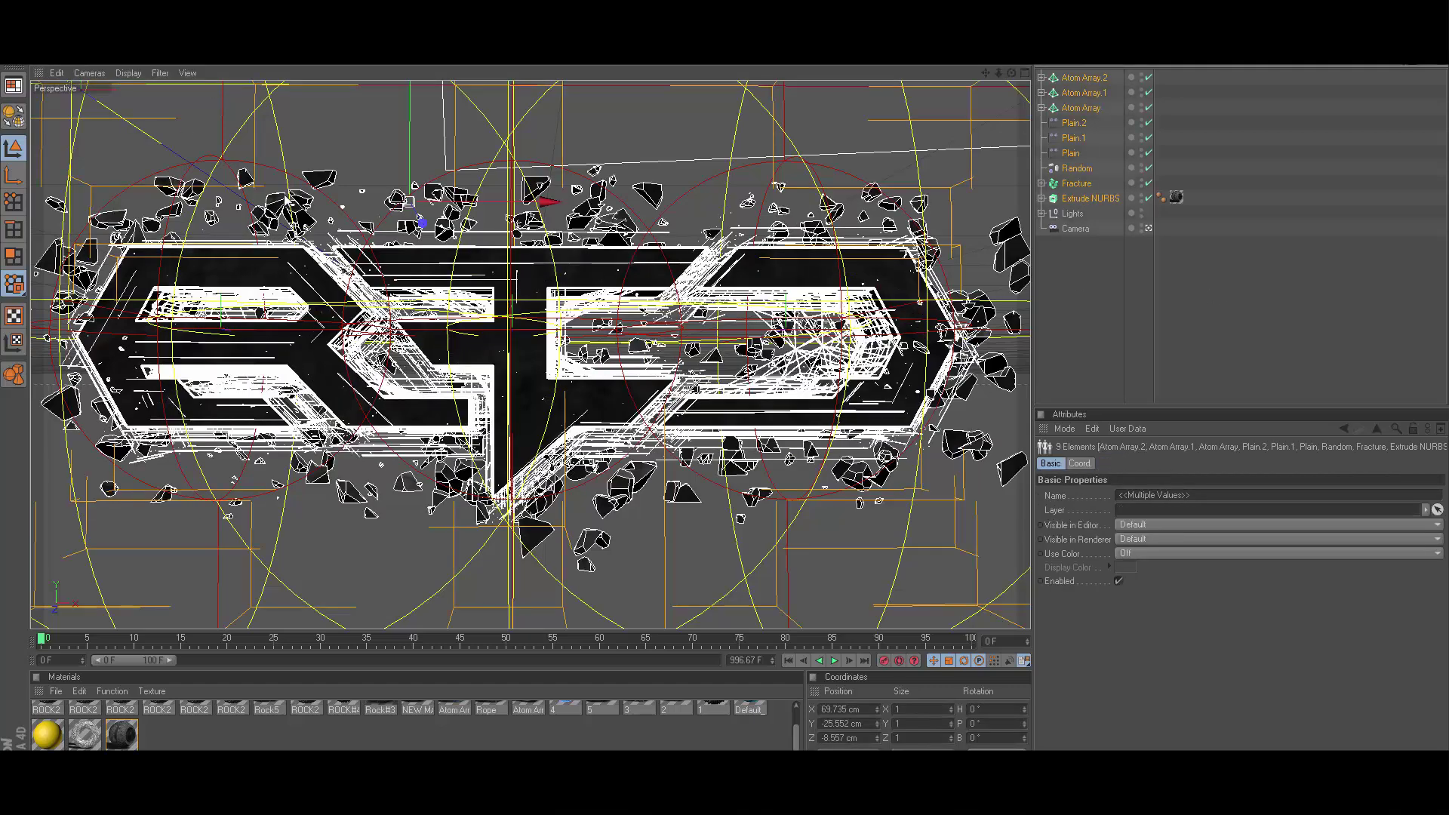
left_click(136, 57)
left_click_drag(437, 240, 363, 220)
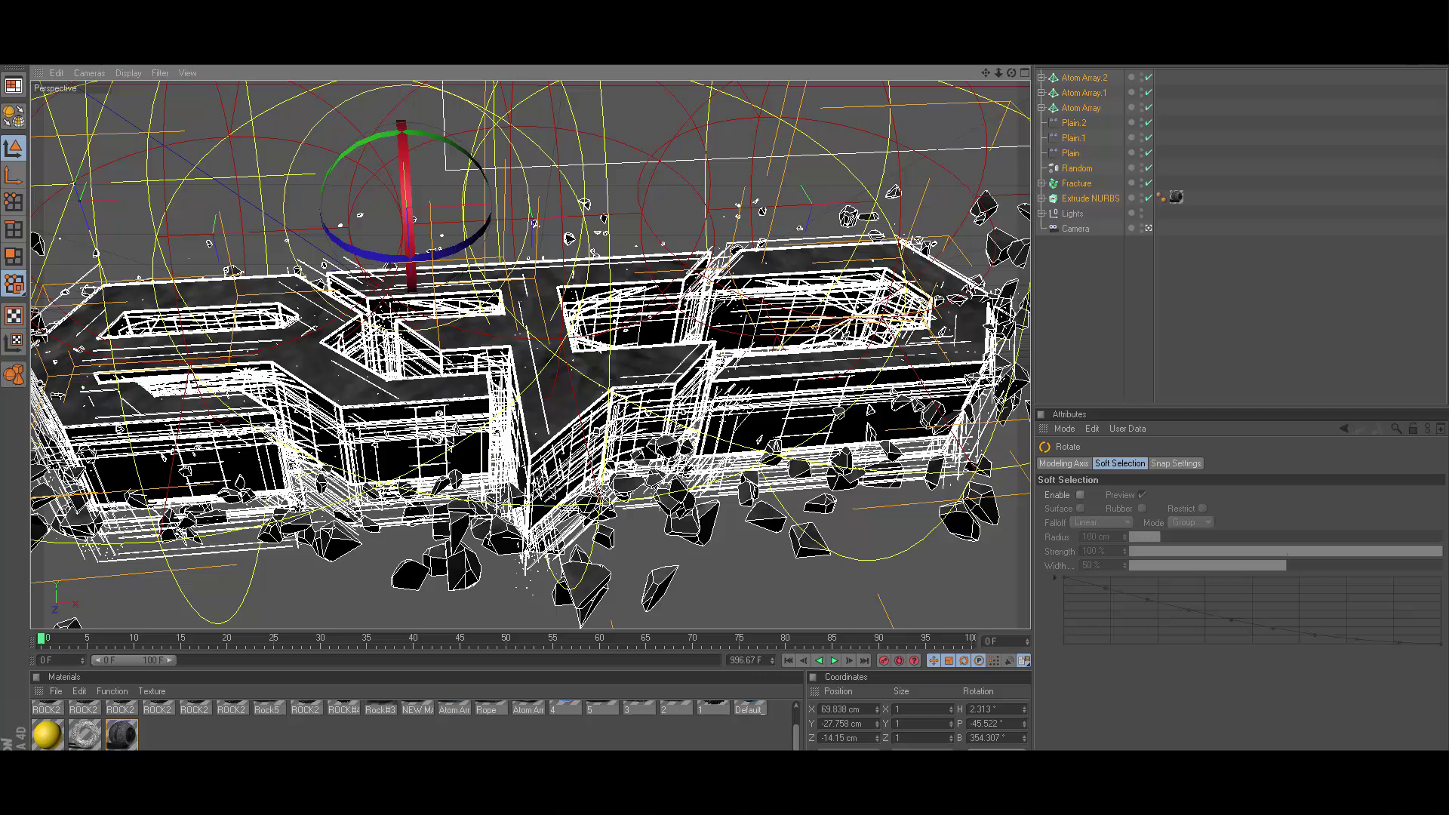
key("e")
mouse_move(568, 355)
right_mouse_down("alt")
mouse_move(637, 363)
mouse_move(551, 345)
right_mouse_up("alt")
left_click(1158, 364)
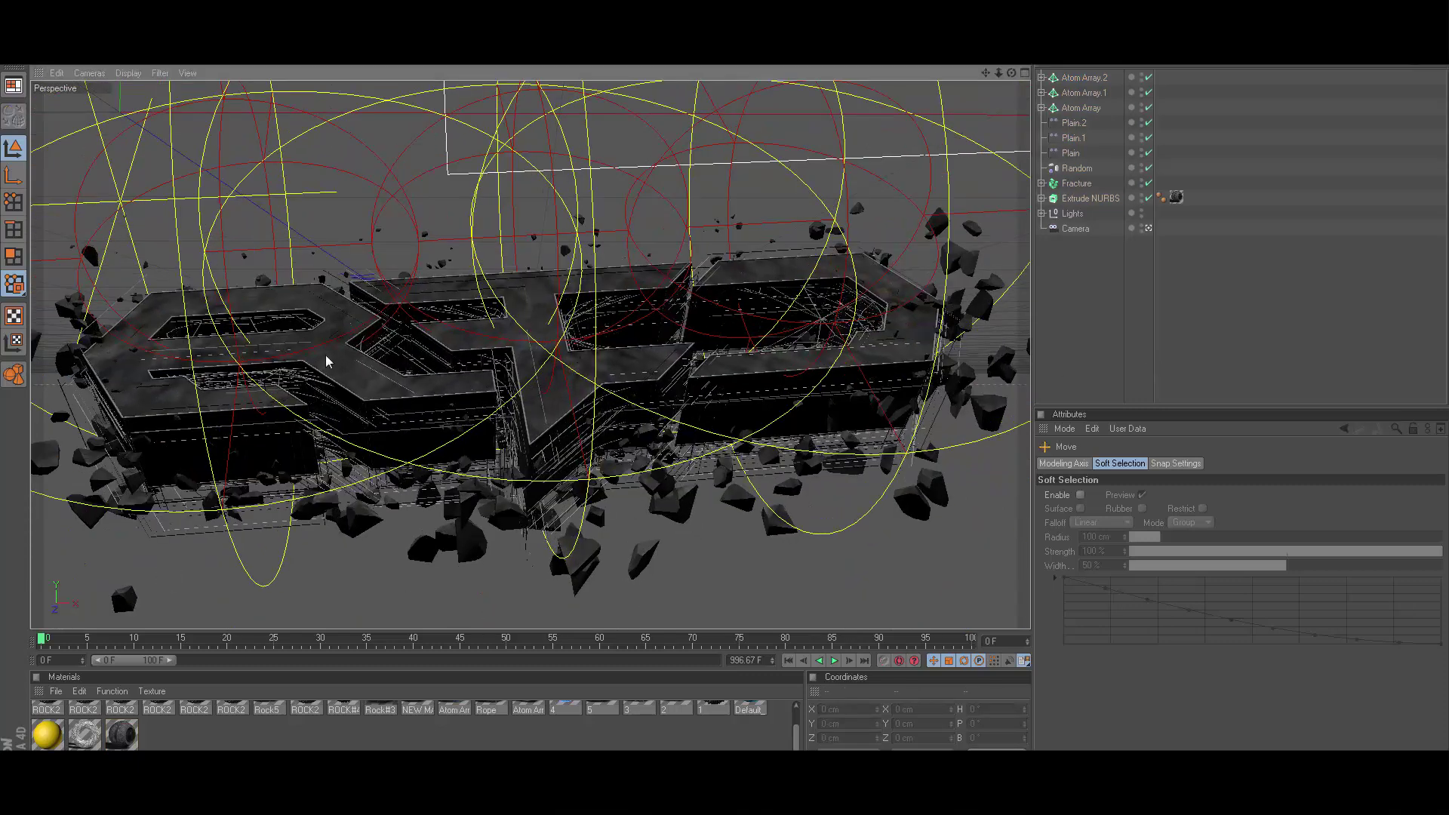
key("alt+Tab")
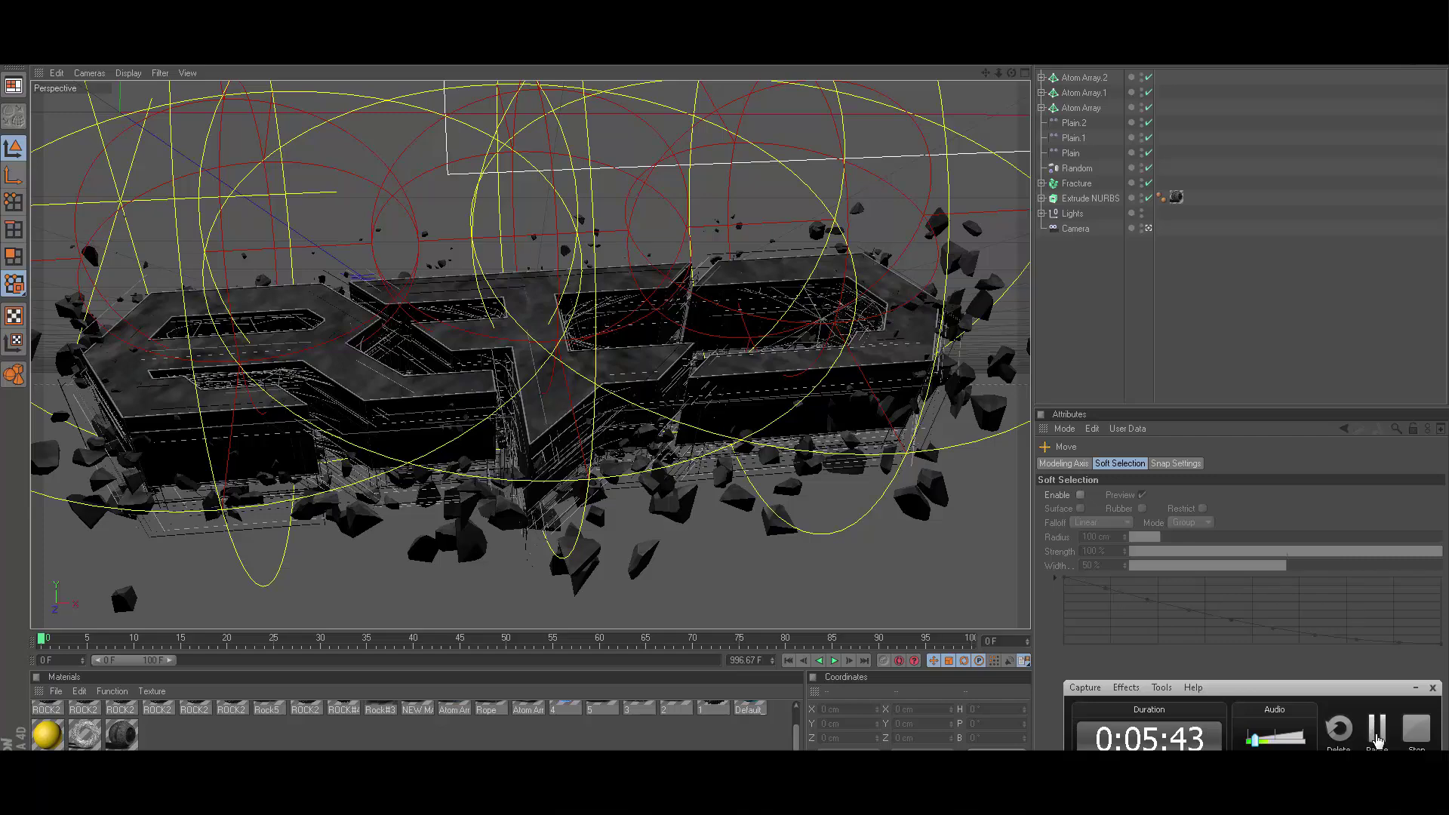
left_click(1377, 742)
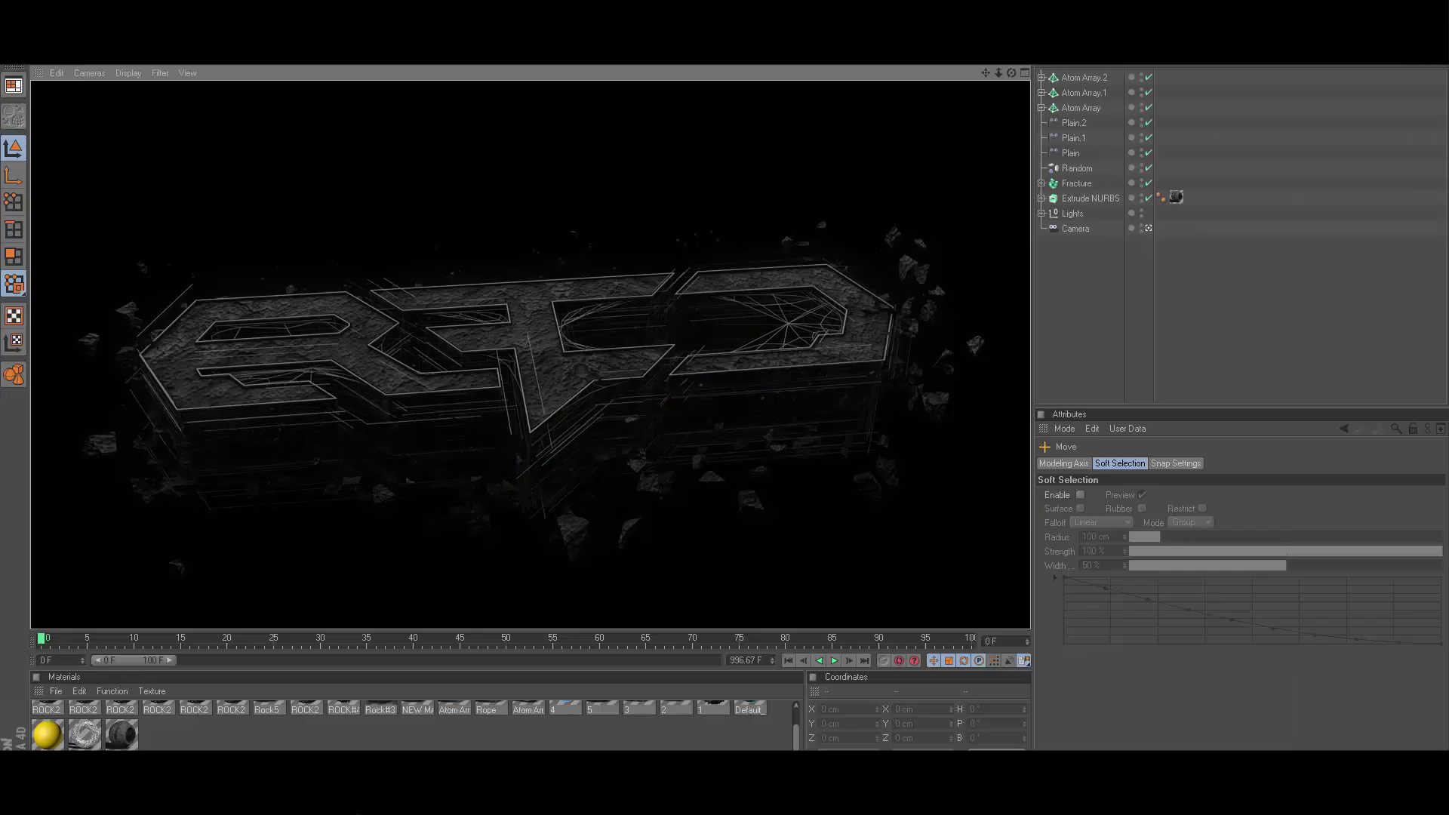
Switch to Photoshop to examine the shattered stone X render on its transparent background, and return to Cinema 4D
mouse_move(348, 797)
left_click(349, 717)
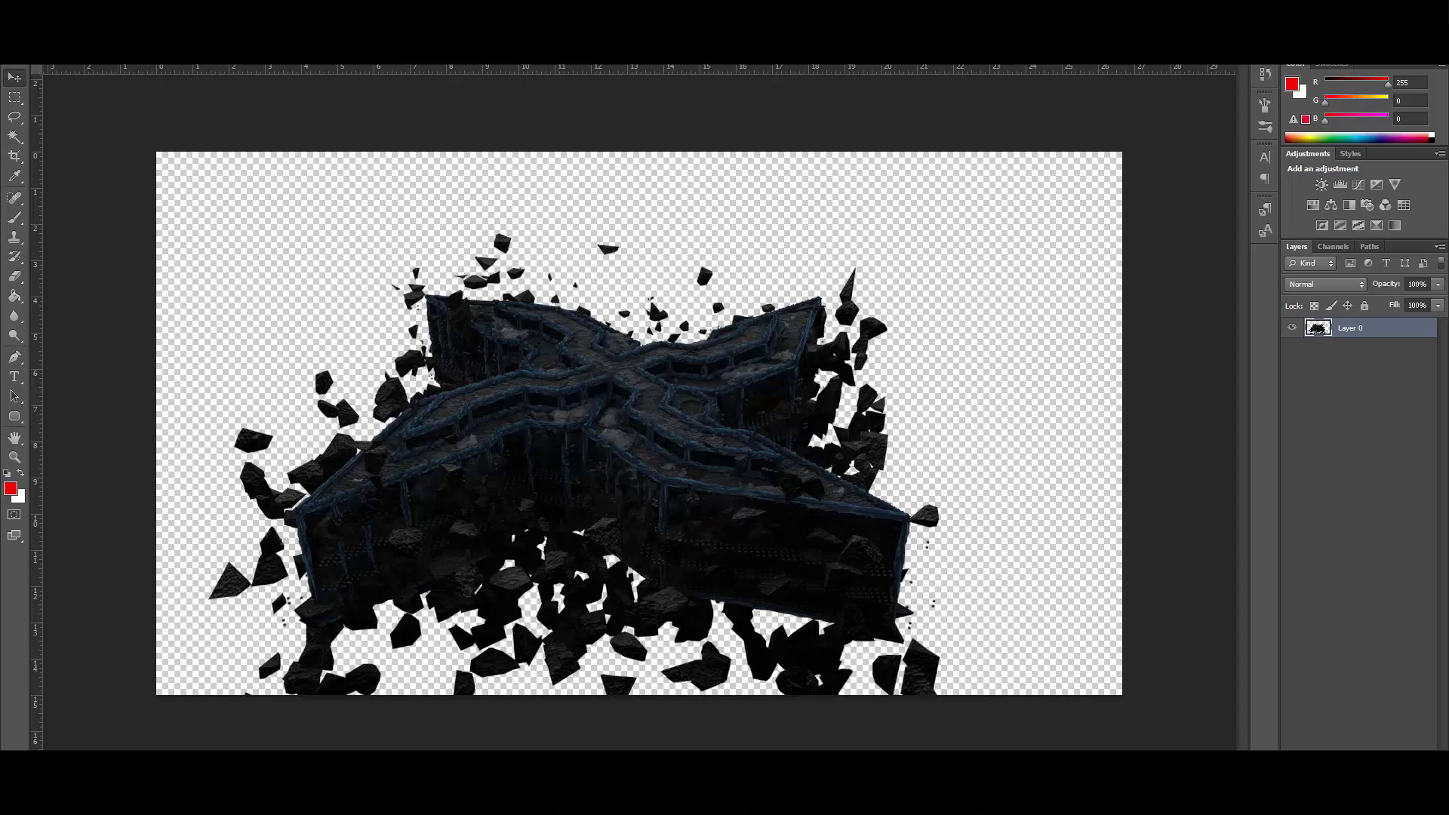
key("alt+Tab")
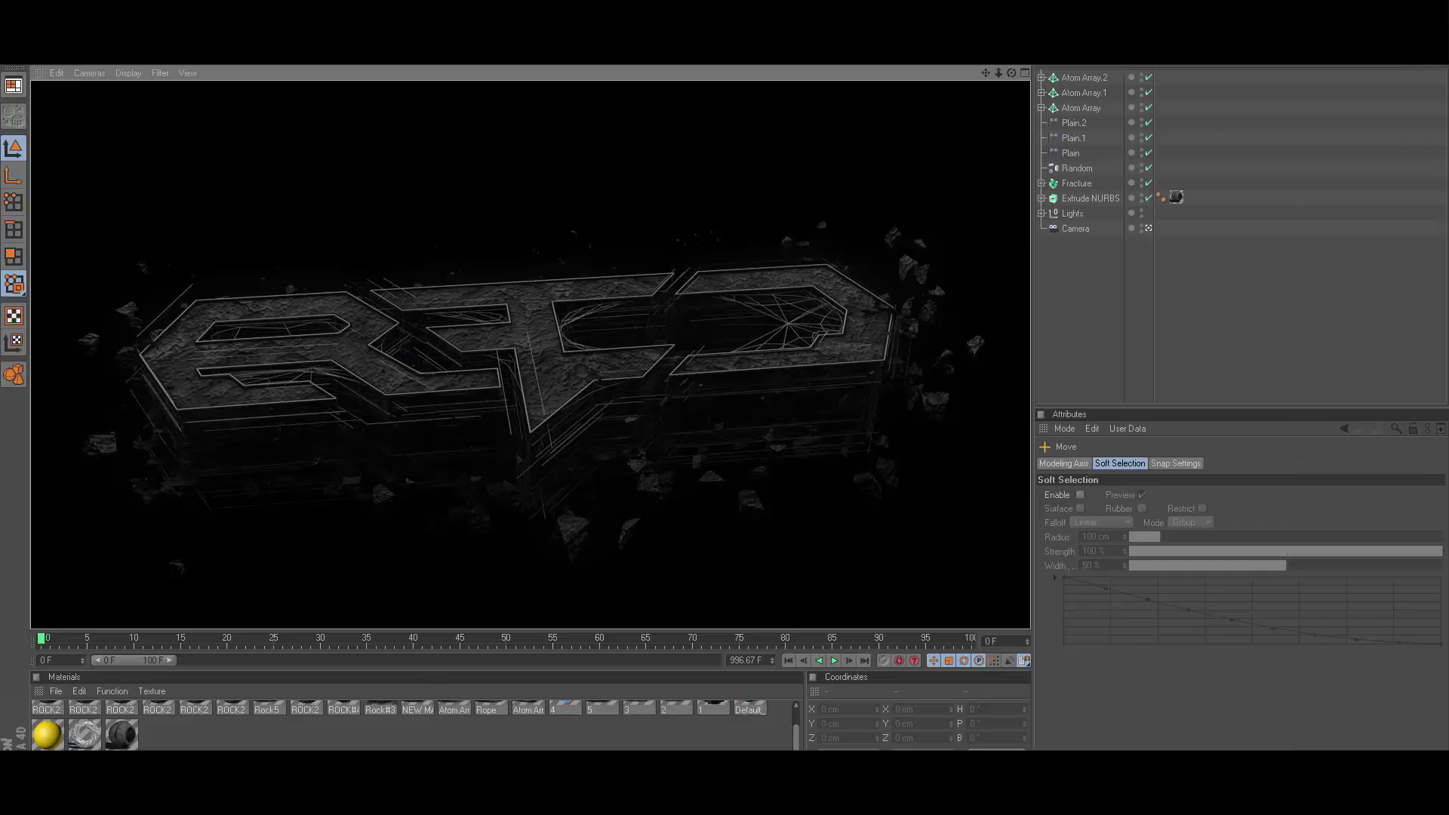
key("alt+Tab")
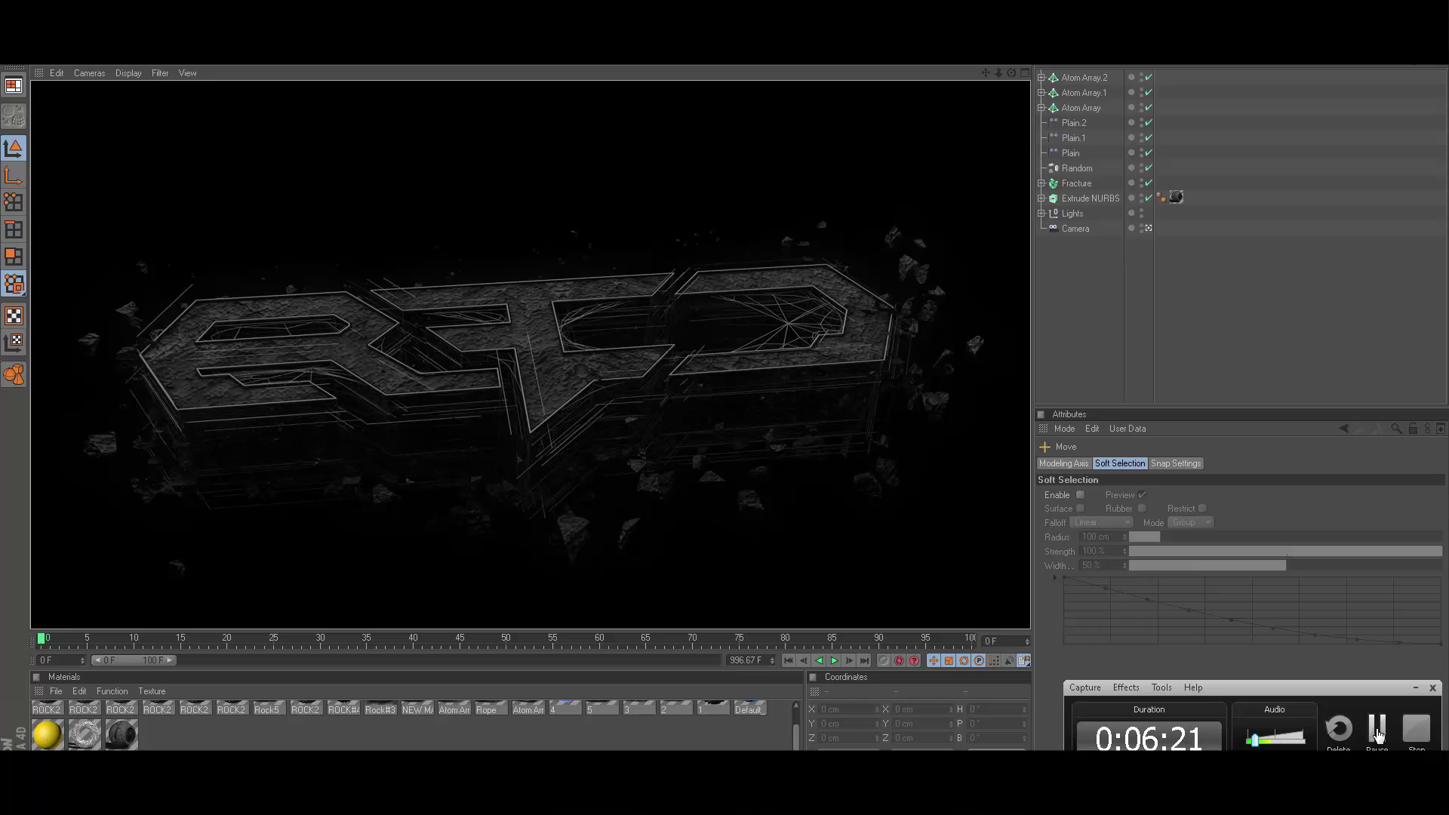
left_click(1419, 729)
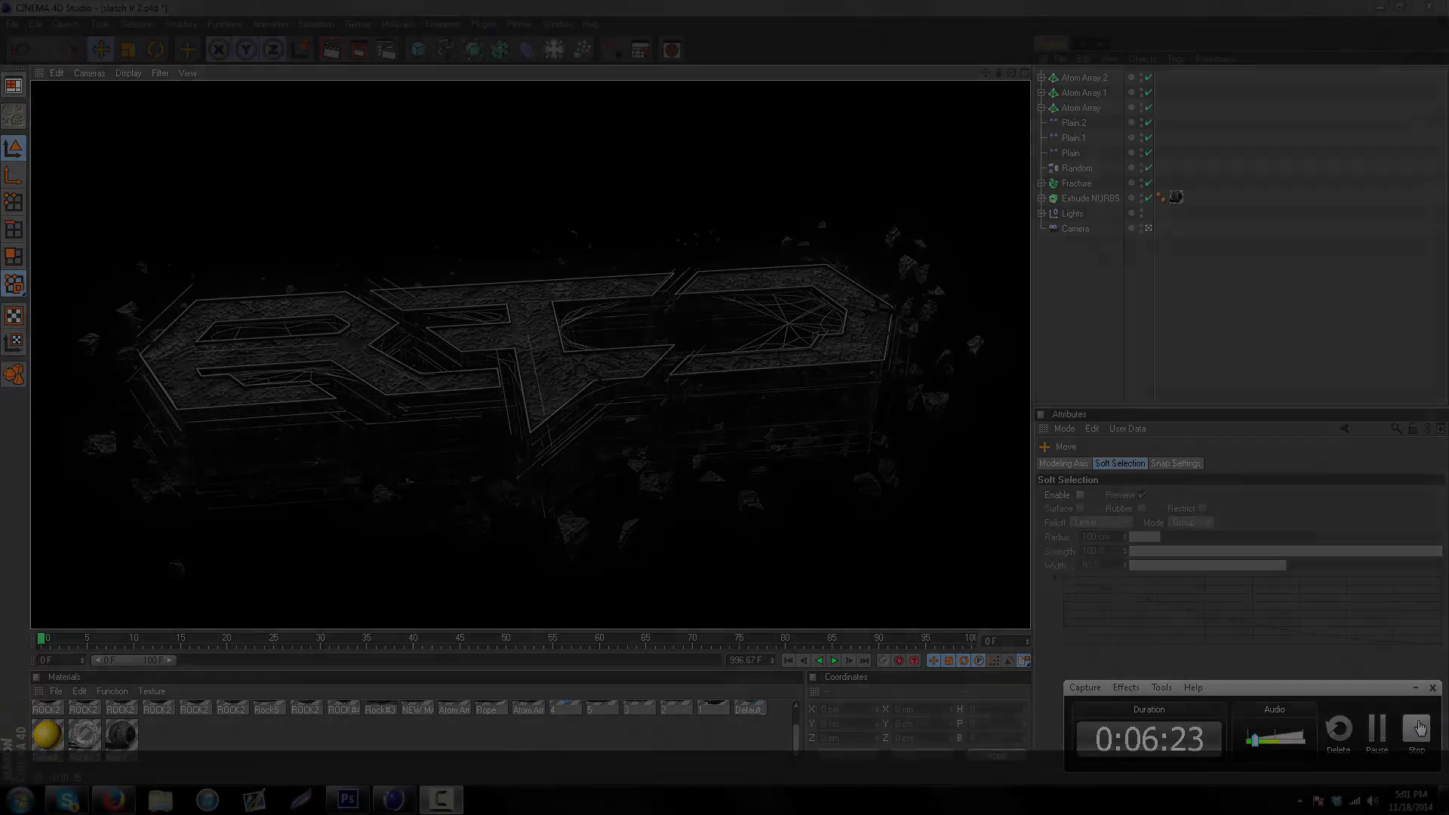